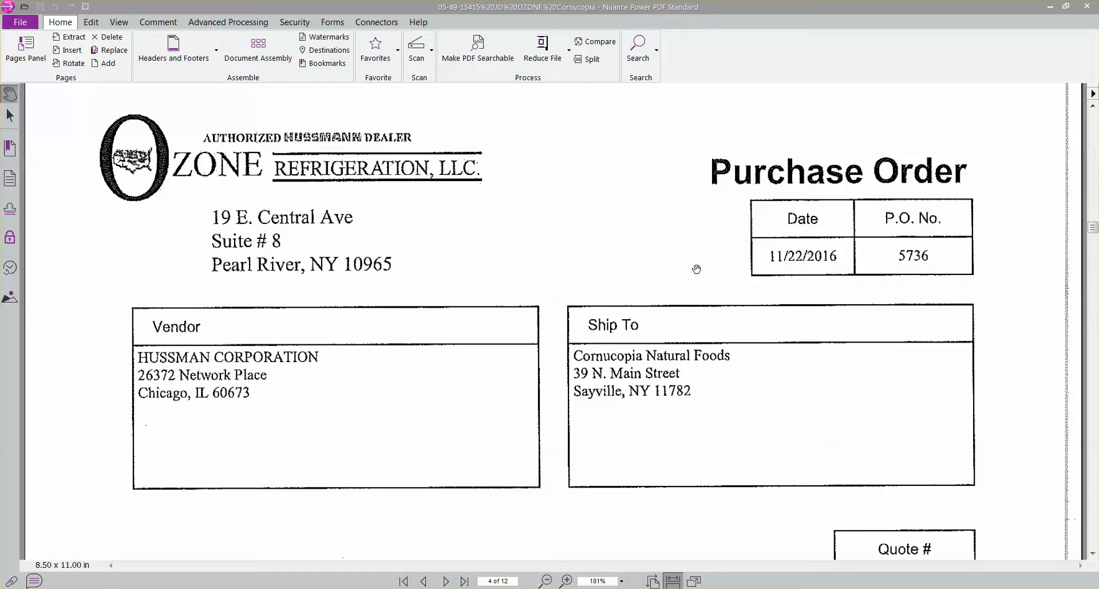
Step: Review the line items and header details of the Ozone Refrigeration purchase order, and switch to the Hussmann CRM
scroll(696, 269, down, 6)
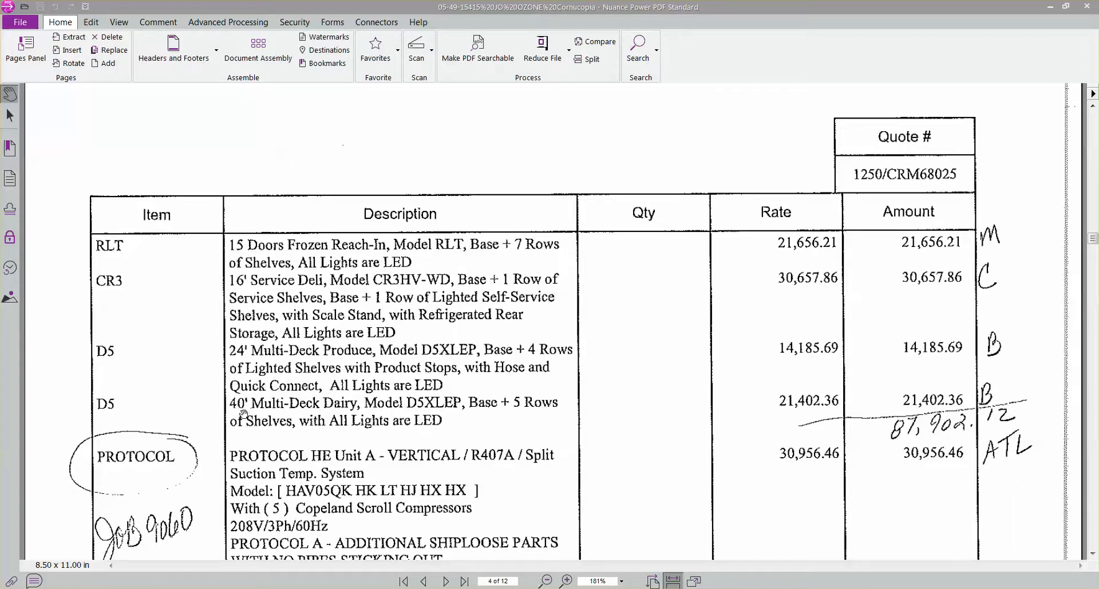
scroll(357, 419, up, 5)
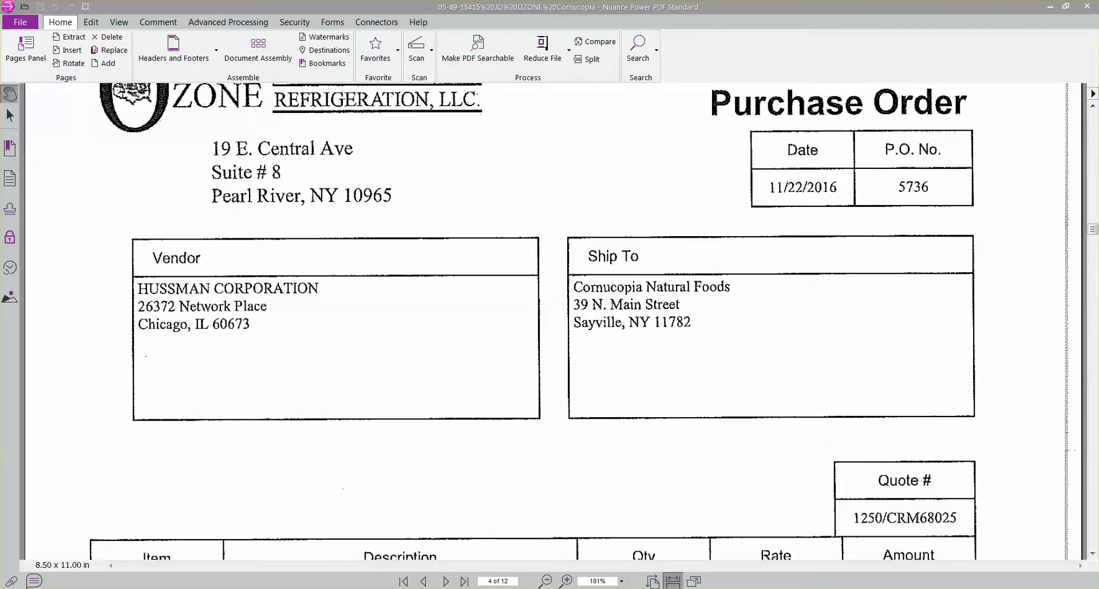
mouse_move(167, 586)
click(204, 550)
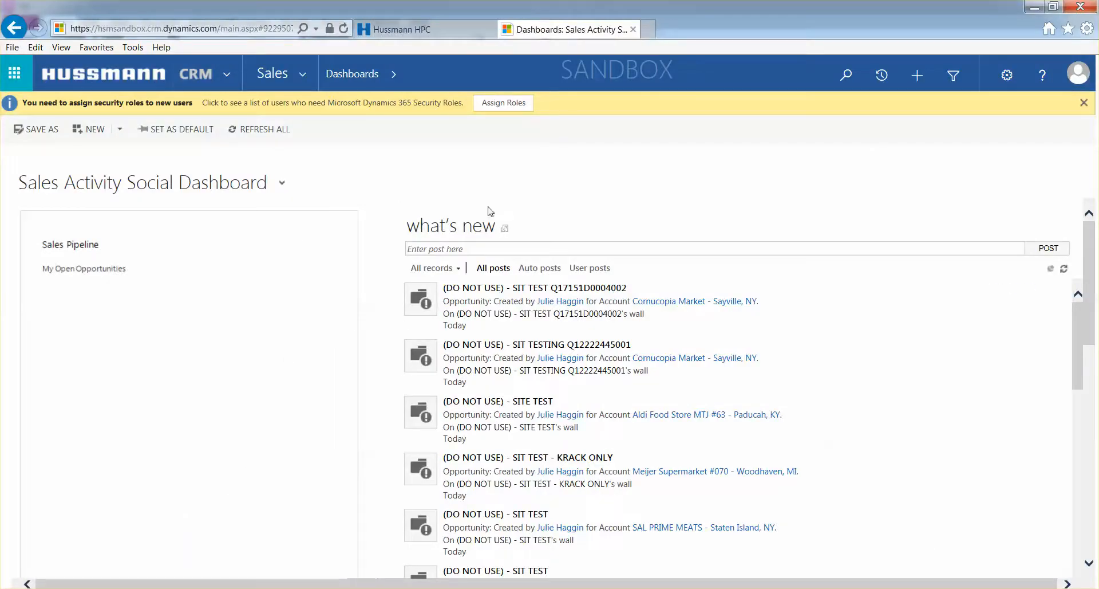
Step: Search all CRM records for 72101 and open quote 72101-03
click(846, 75)
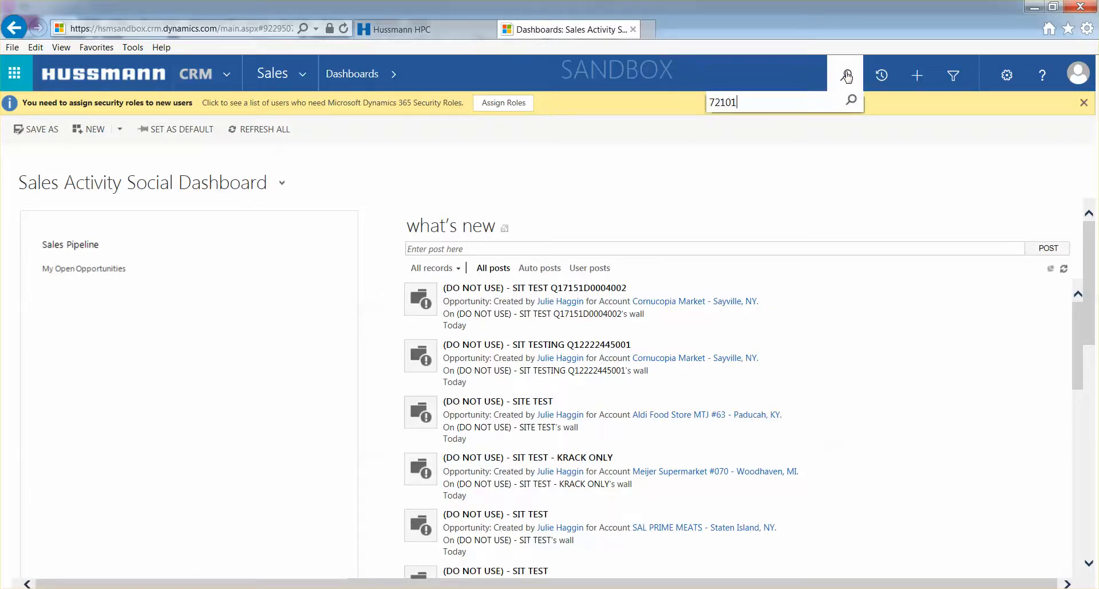
key(Return)
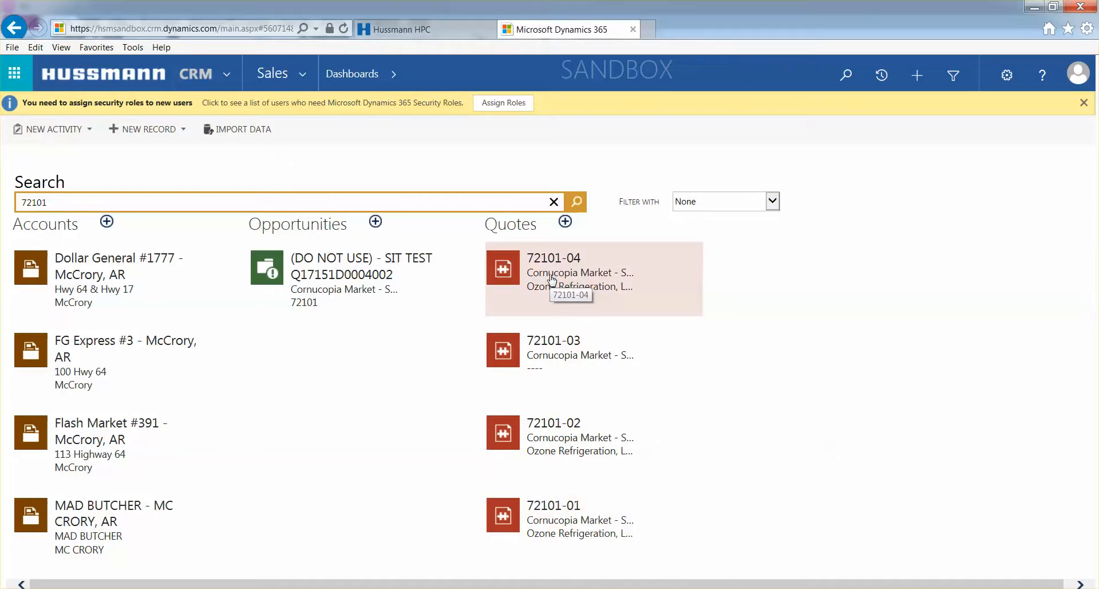
click(562, 351)
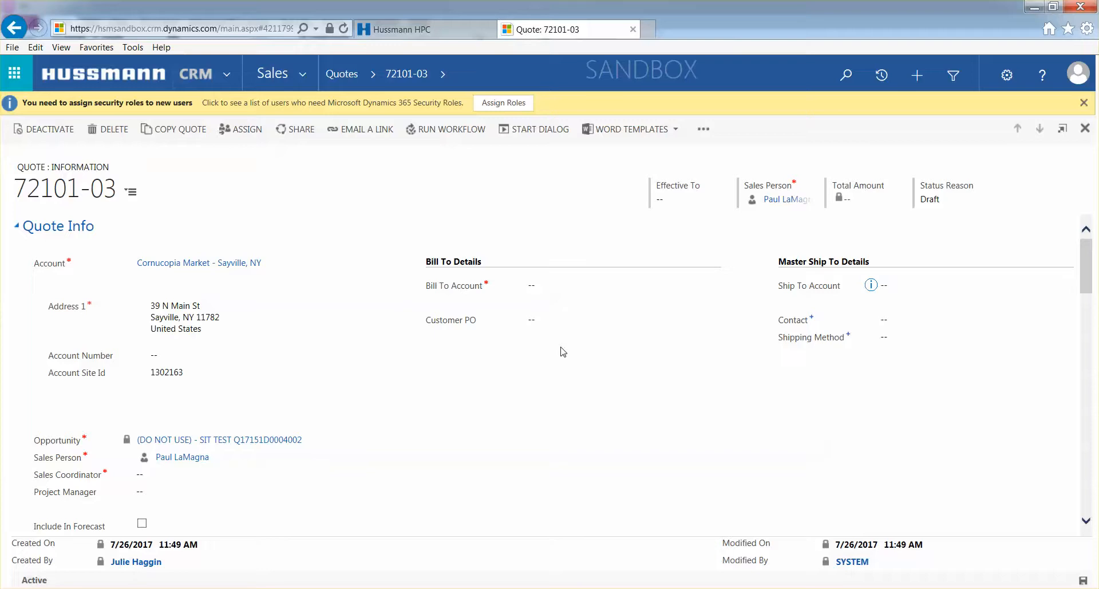
Step: Set the quote's bill-to account to Ozone Refrigeration, LLC (Bill To) and apply the recommended end-customer account as the ship-to account
click(543, 287)
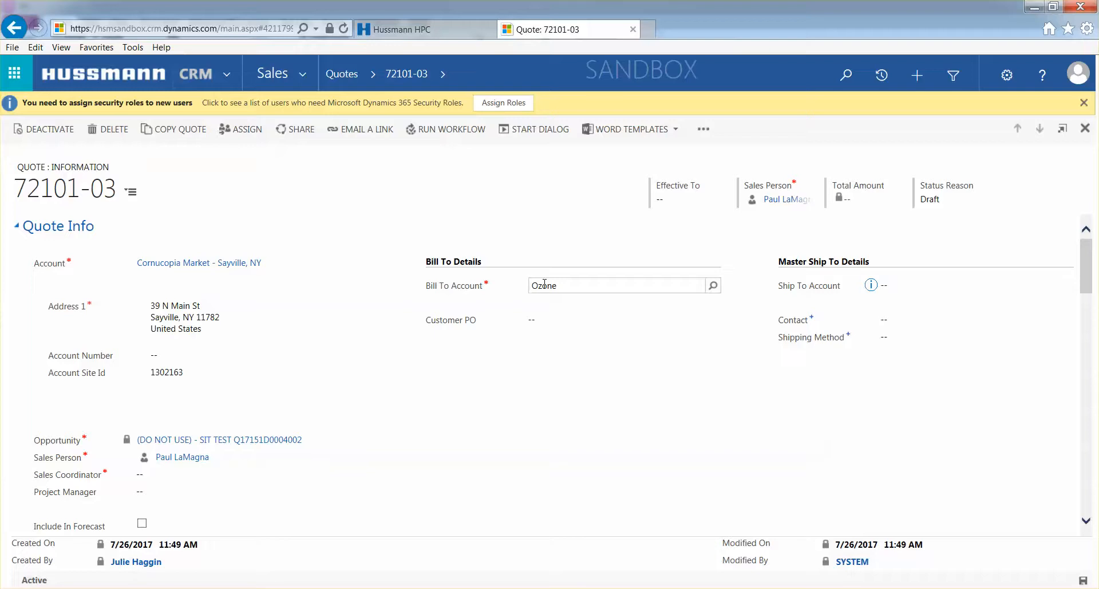
click(559, 315)
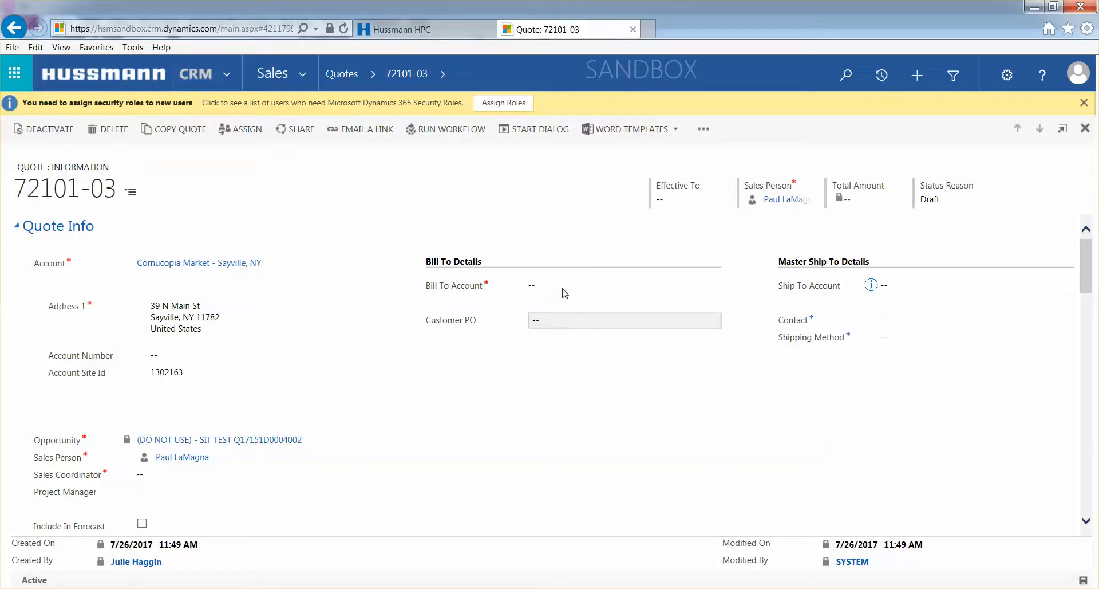
click(871, 286)
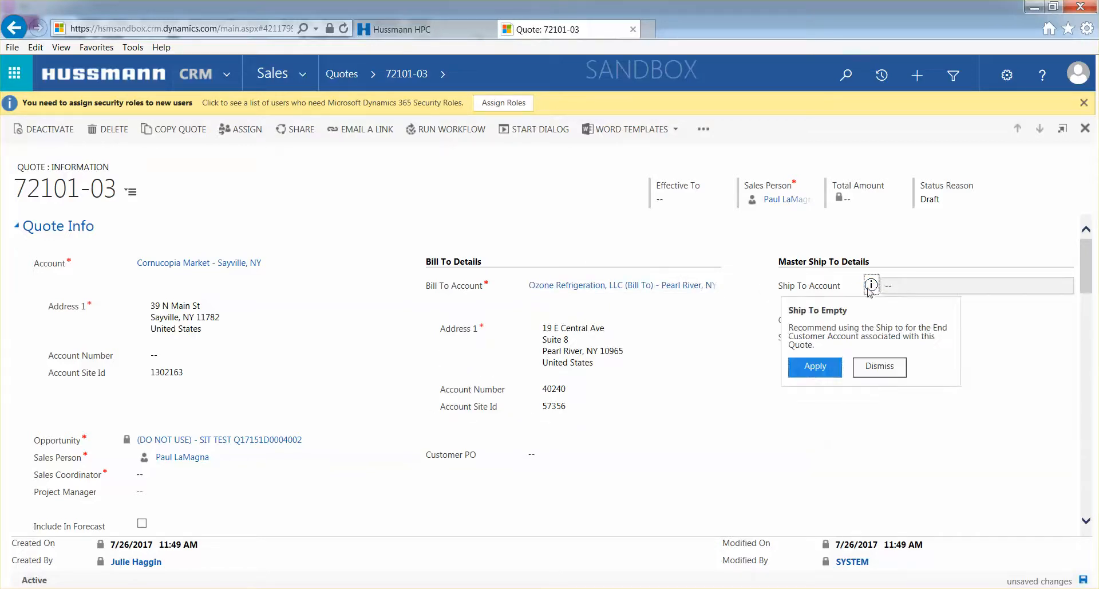
click(814, 368)
Step: Enter the sales coordinator's name on the quote and save the record
click(180, 473)
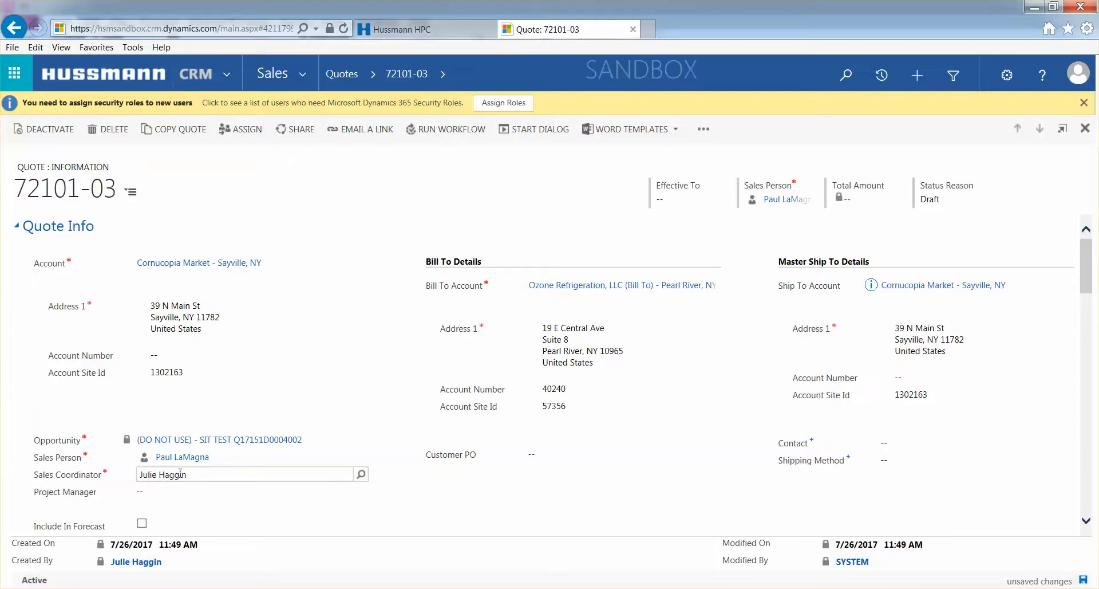
click(372, 503)
click(1068, 581)
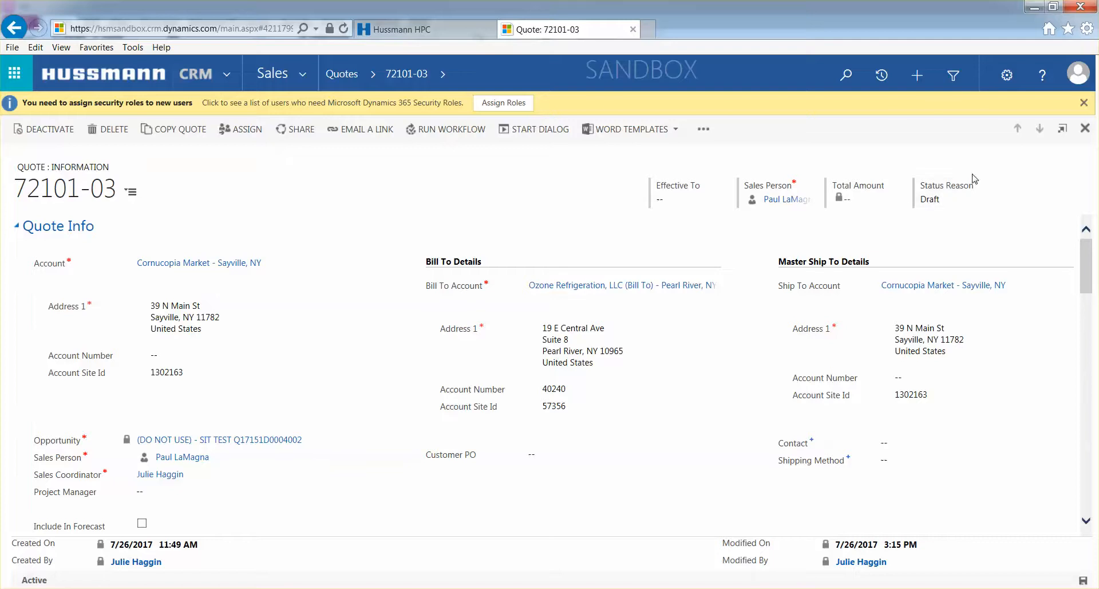
Step: Set the status reason of quote 72101-03 to Active and save the quote
click(937, 196)
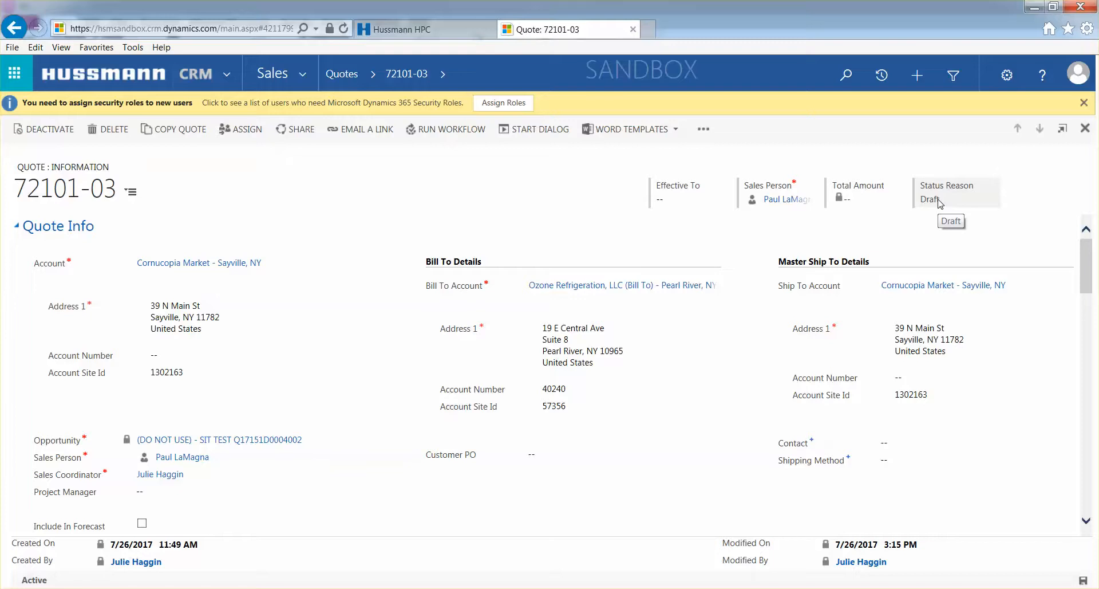
click(939, 200)
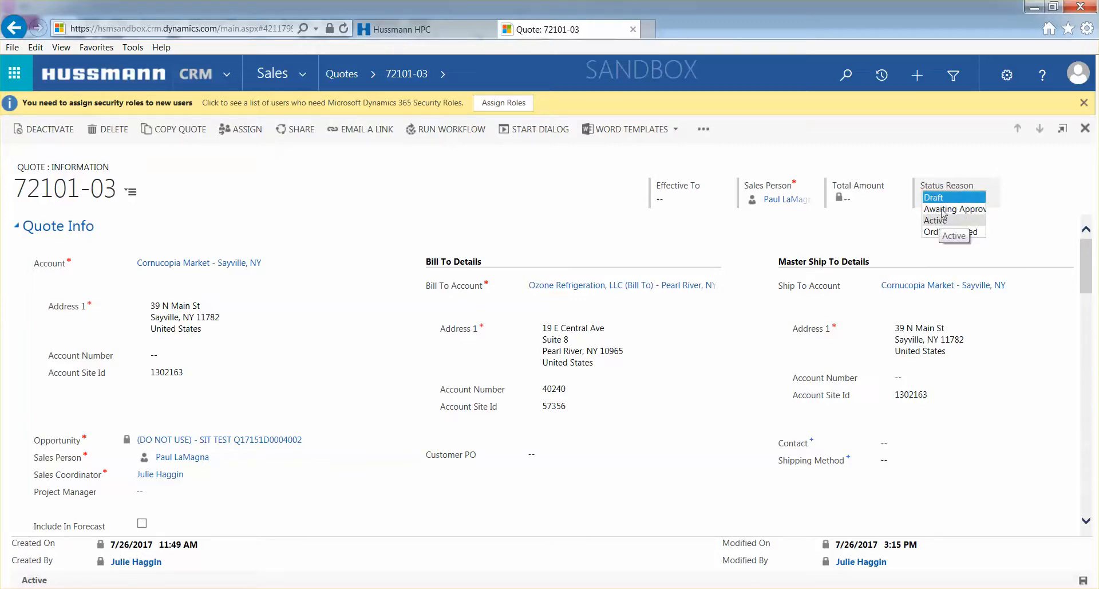
click(939, 220)
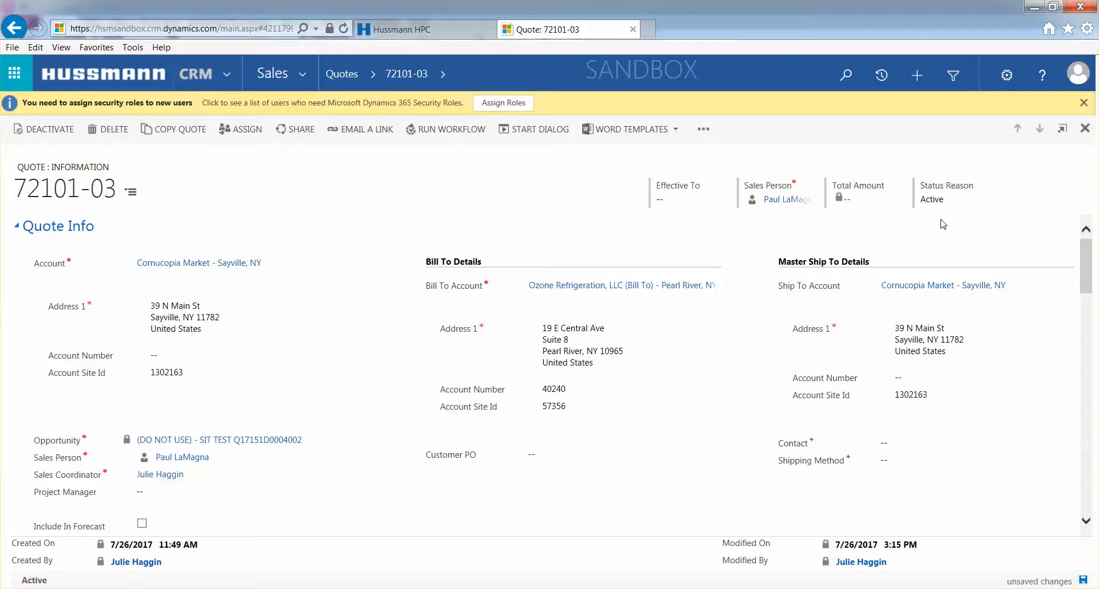
click(1083, 581)
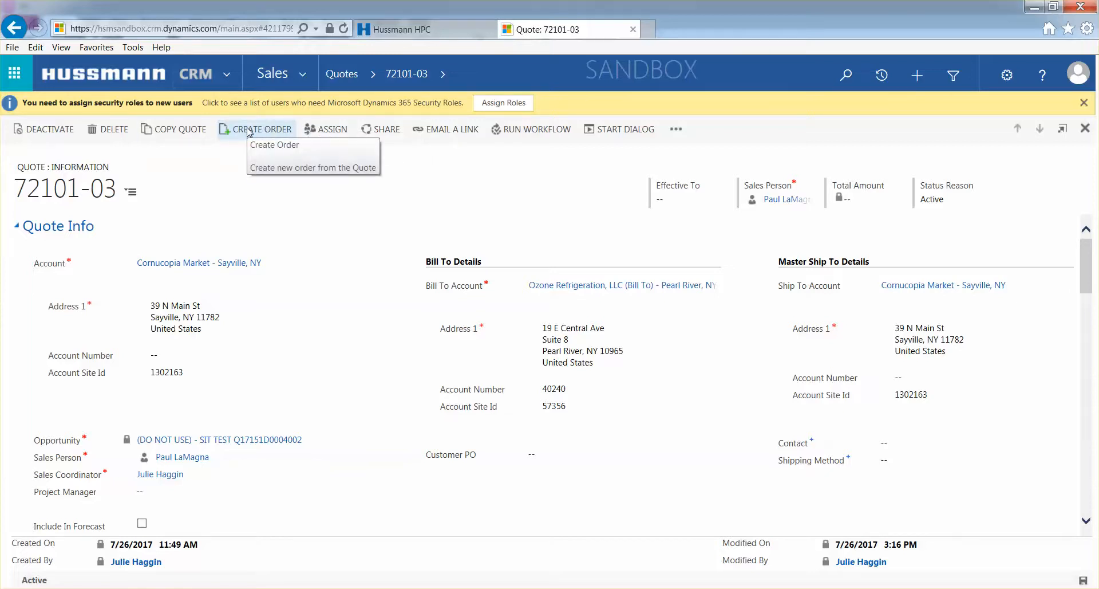
Step: Search all CRM records for 72101 and open the opportunity (DO NOT USE) - SIT TEST Q17151D0004002
click(303, 74)
click(362, 213)
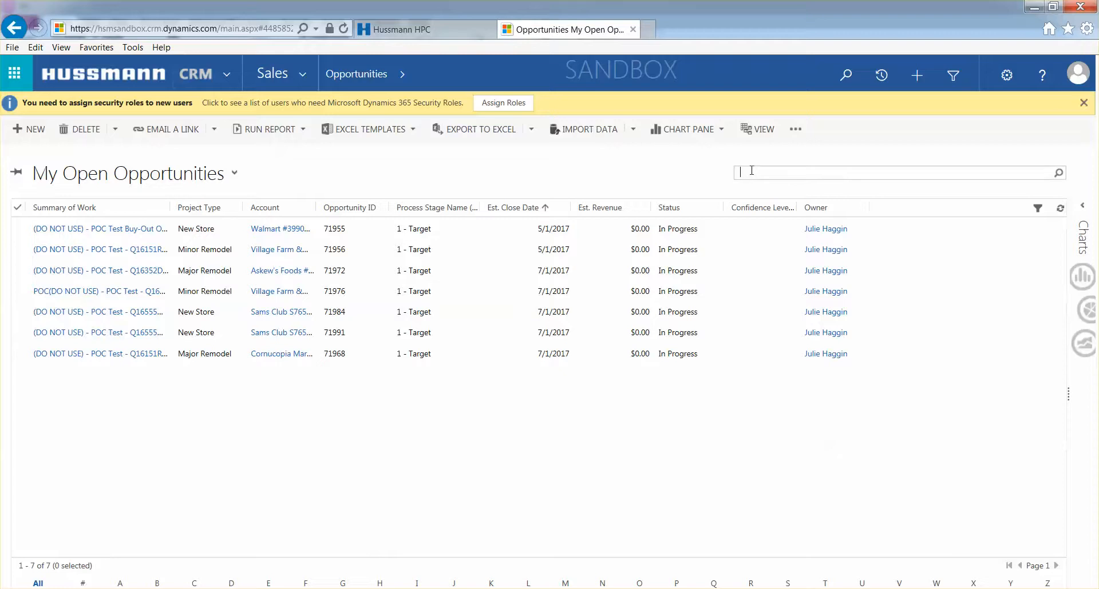
click(856, 81)
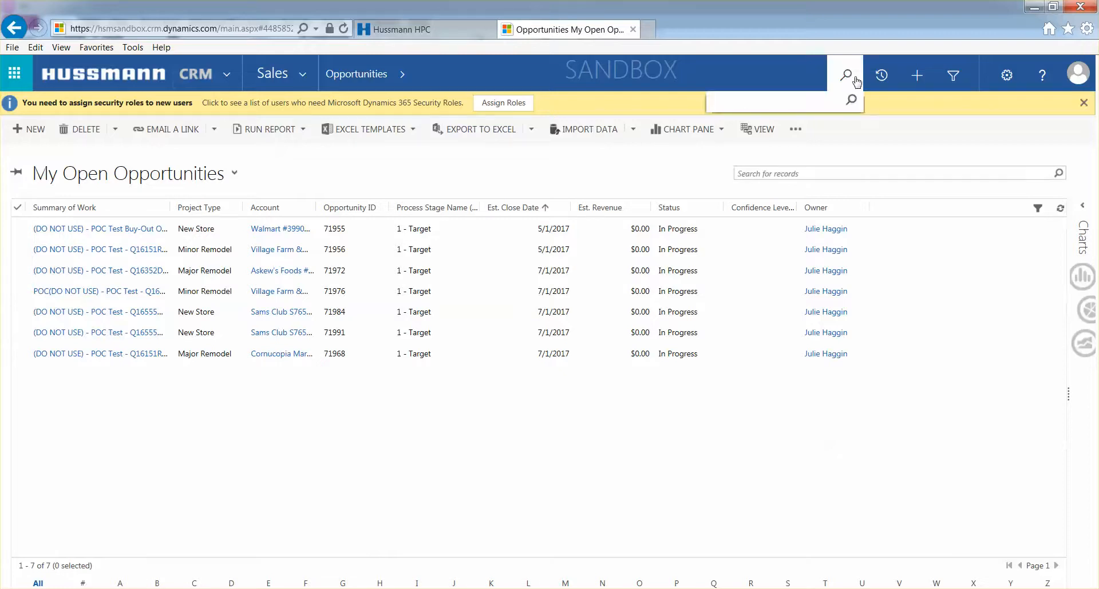
key(Return)
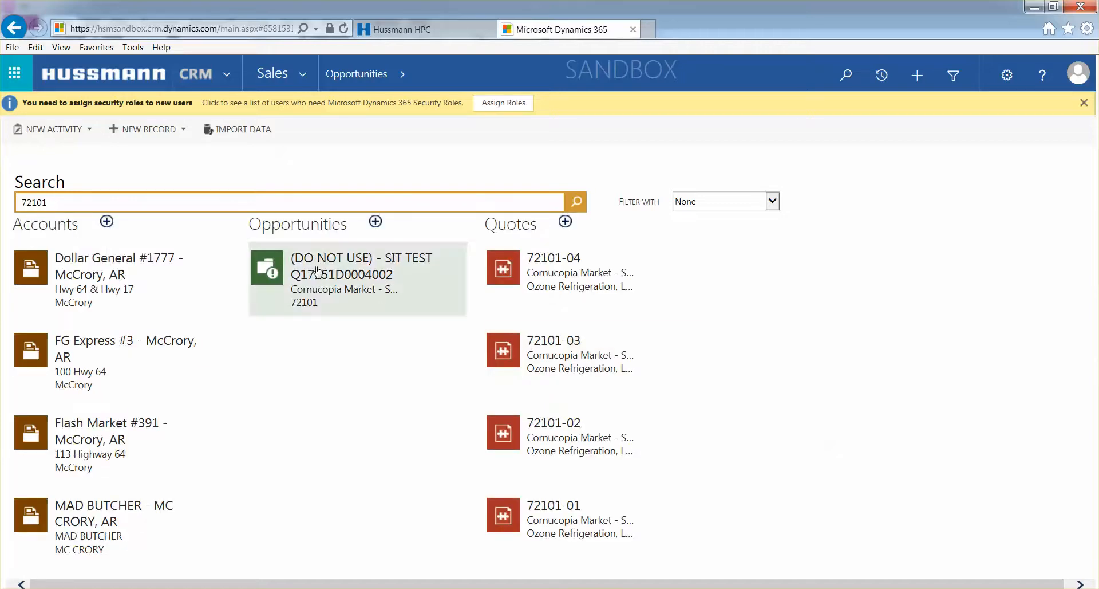
click(320, 279)
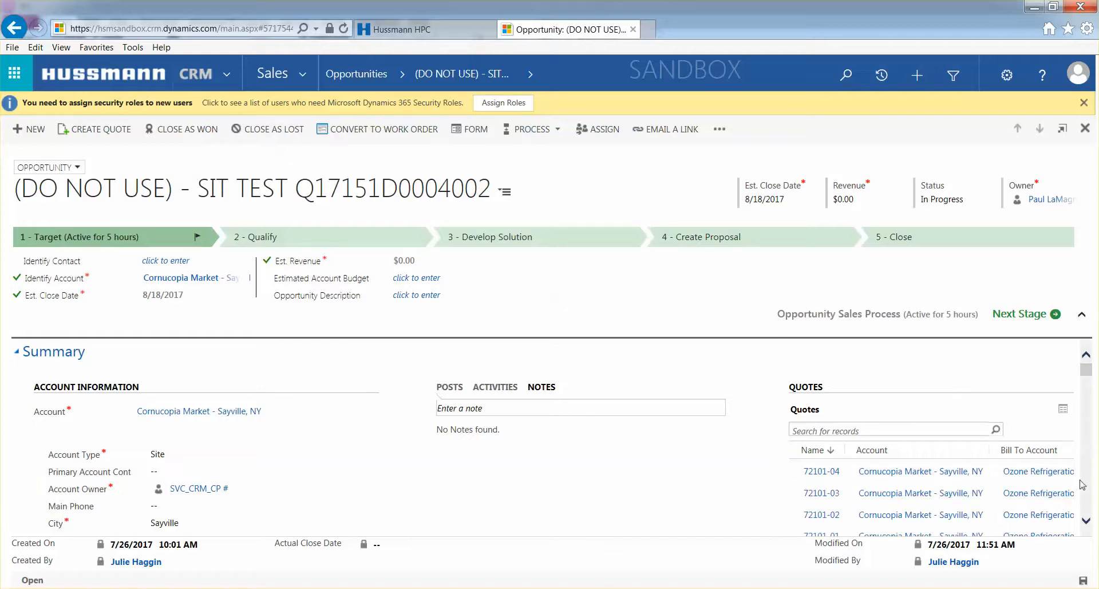
Step: Open quote 72101-02 from the opportunity's quotes list, set its status reason to Active and save it
drag(1080, 480, 1085, 353)
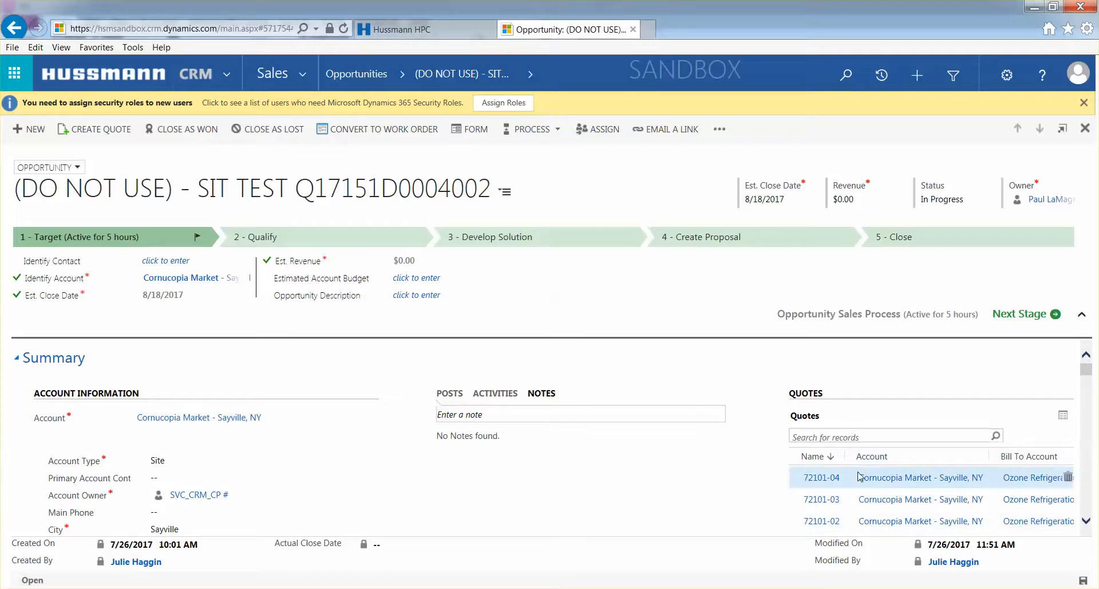
scroll(850, 509, down, 1)
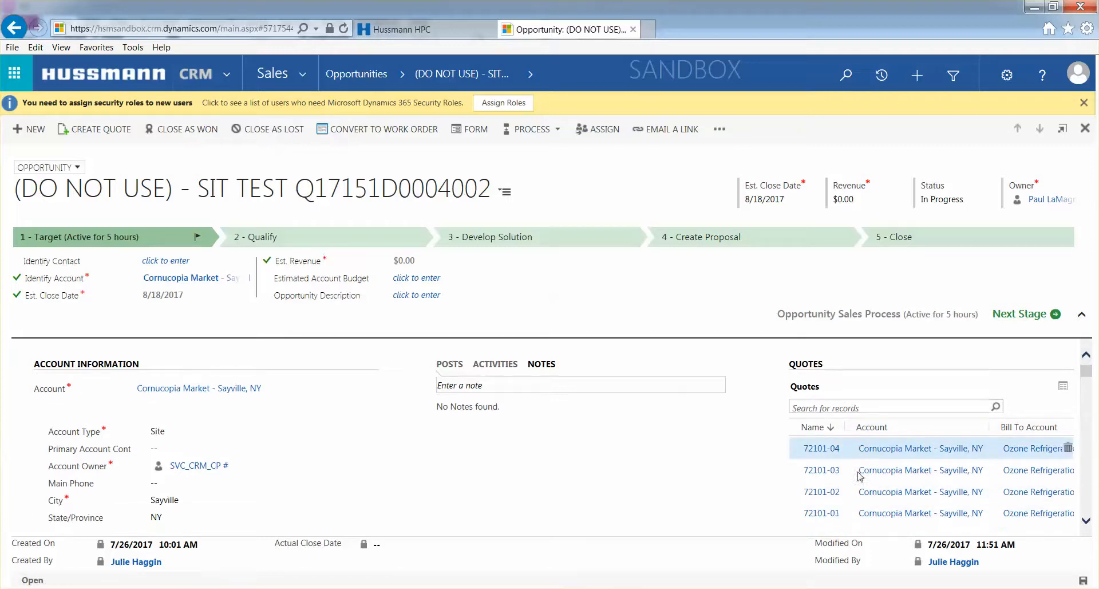
click(825, 491)
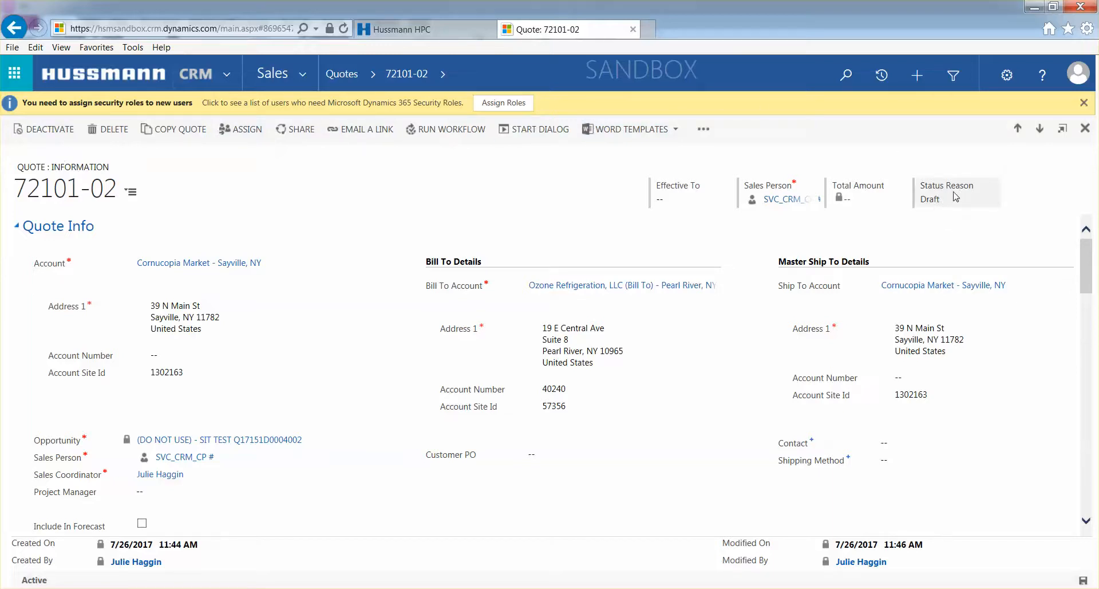
click(938, 205)
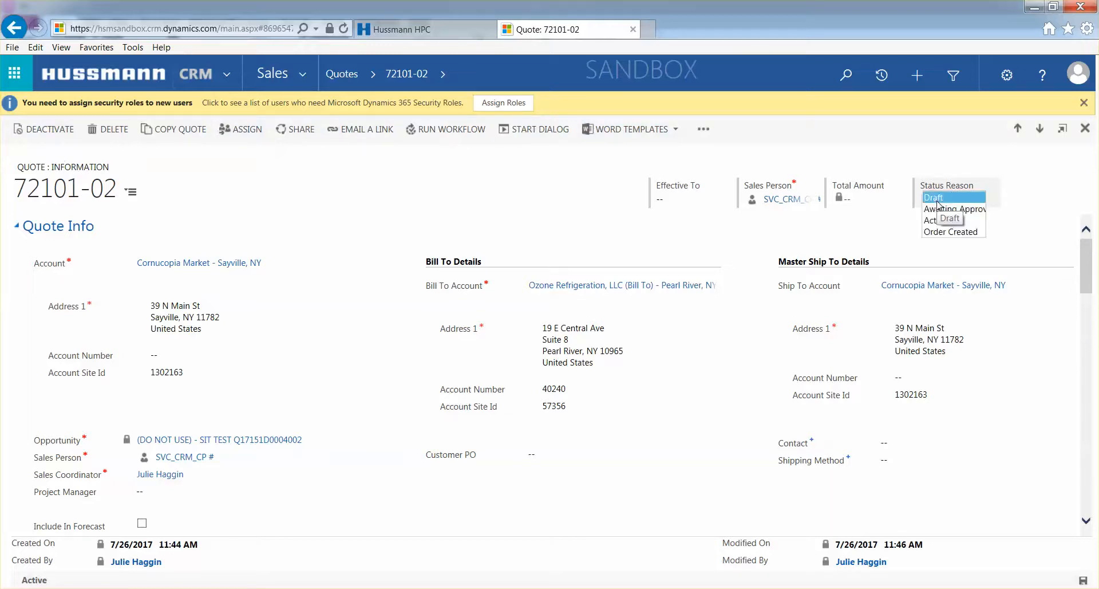
click(939, 221)
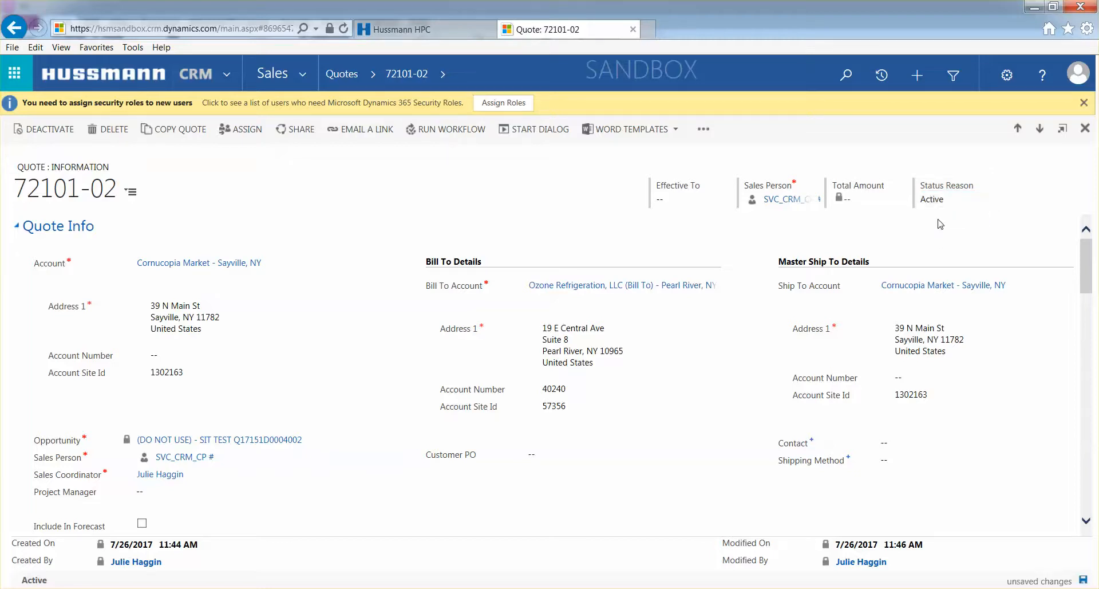
click(1084, 580)
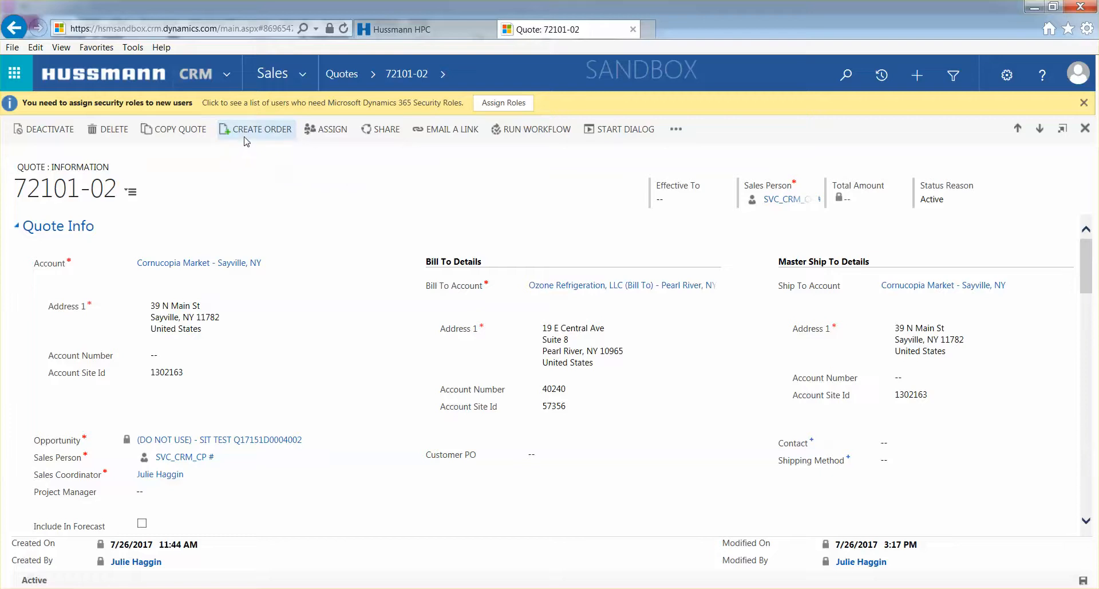
Step: Search the CRM for 72101, open quote 72101-04 and create an order from it
click(341, 74)
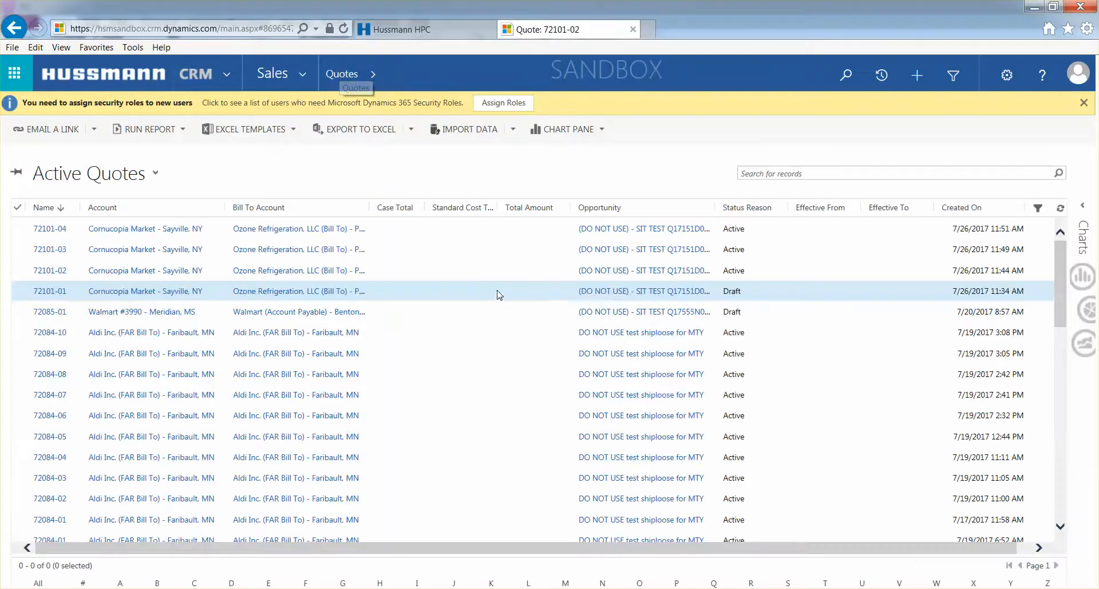
click(844, 79)
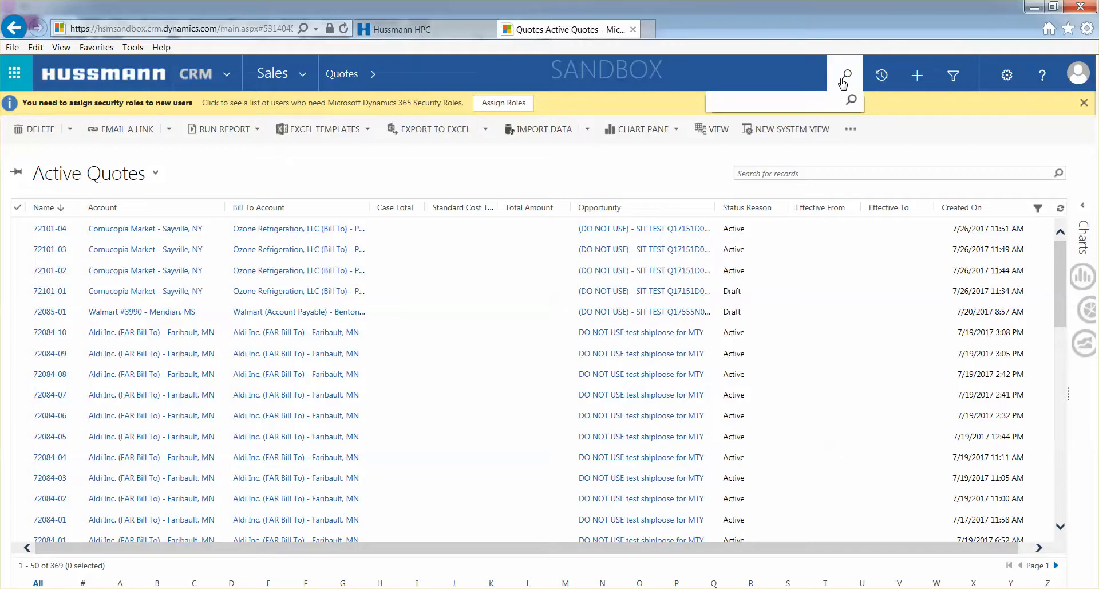
key(Return)
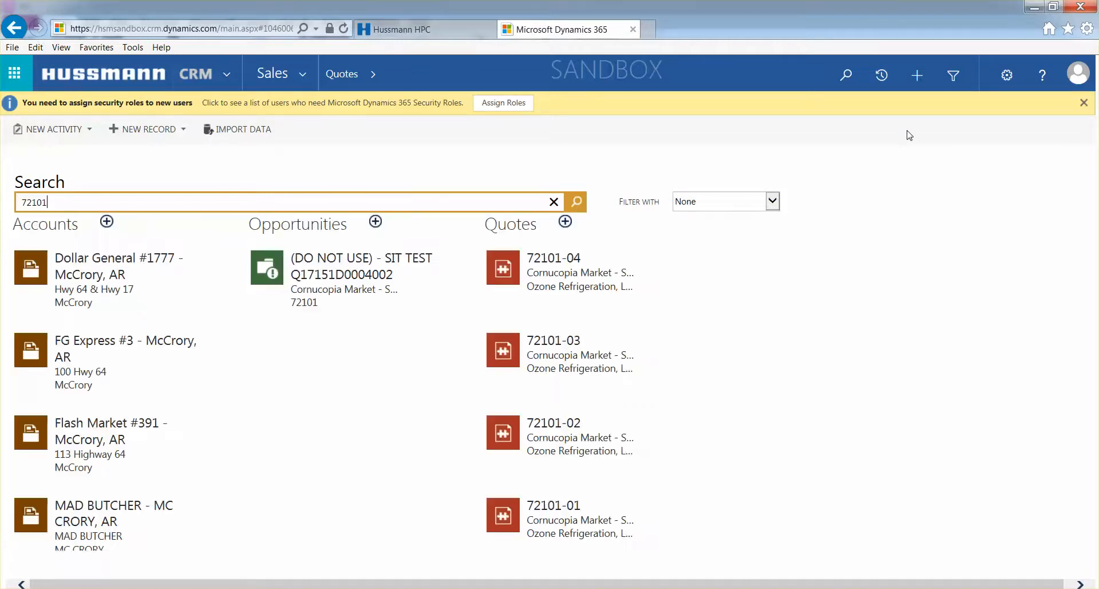
click(561, 278)
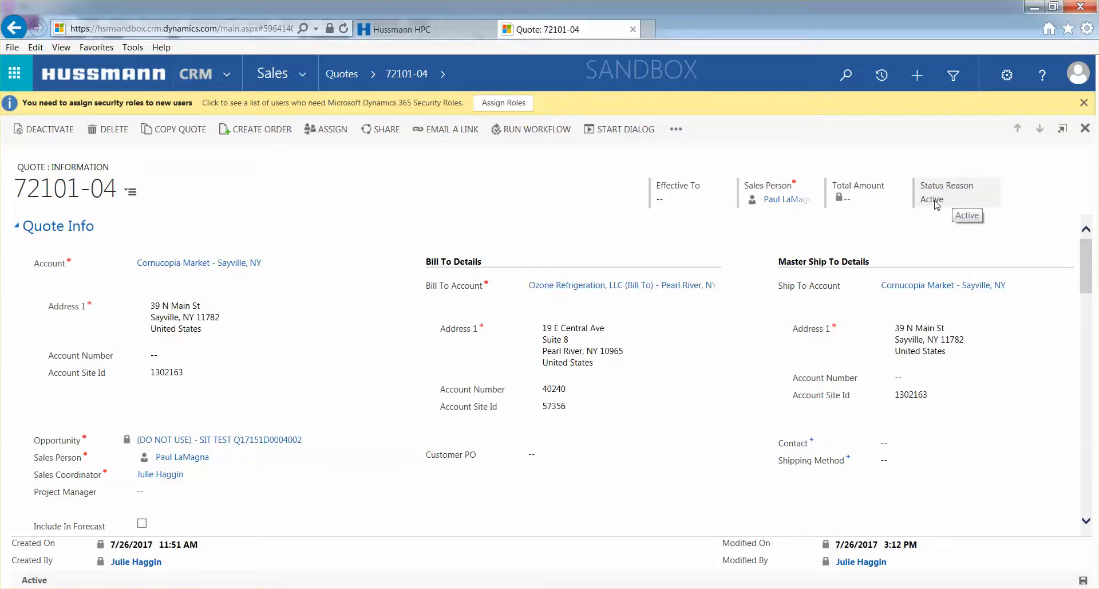
click(254, 129)
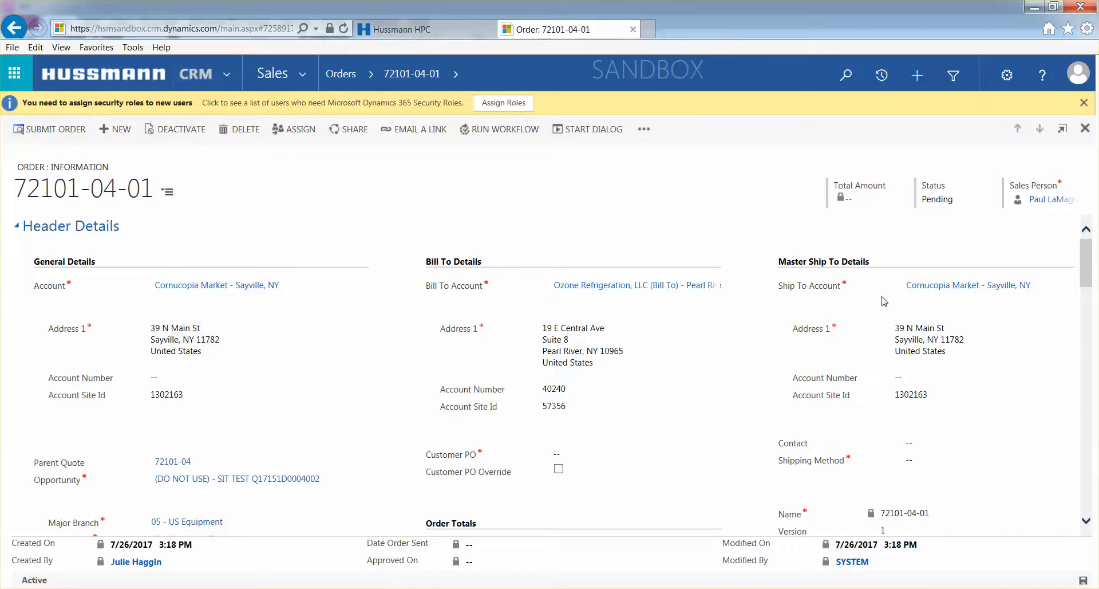
Step: Look up the P.O. number in the purchase order PDF and enter it as the Customer PO on the new CRM order
scroll(710, 247, down, 2)
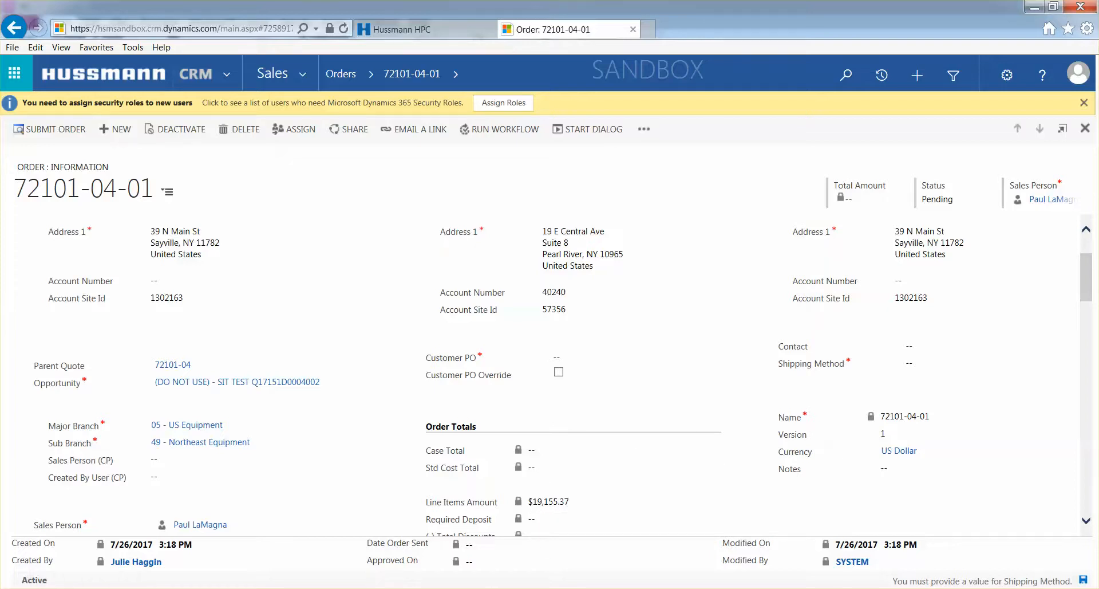
click(441, 538)
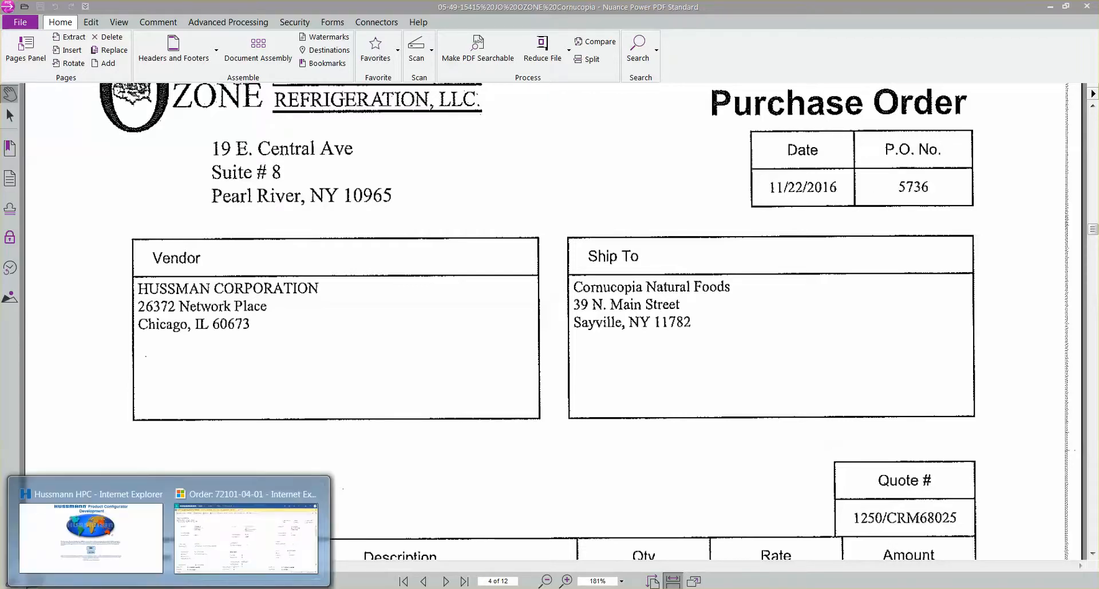
click(265, 546)
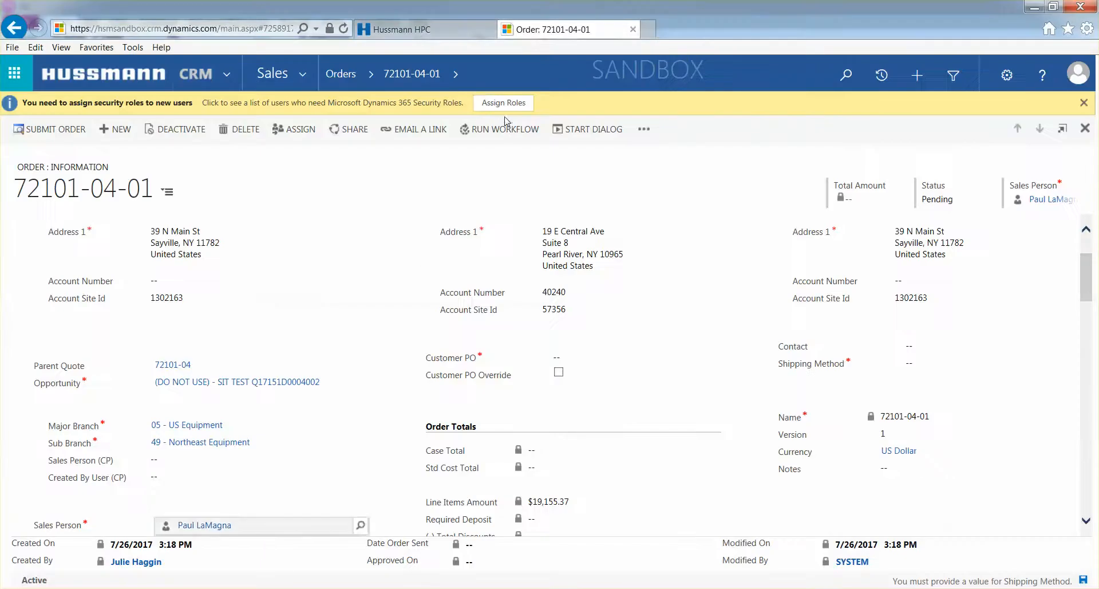
click(564, 358)
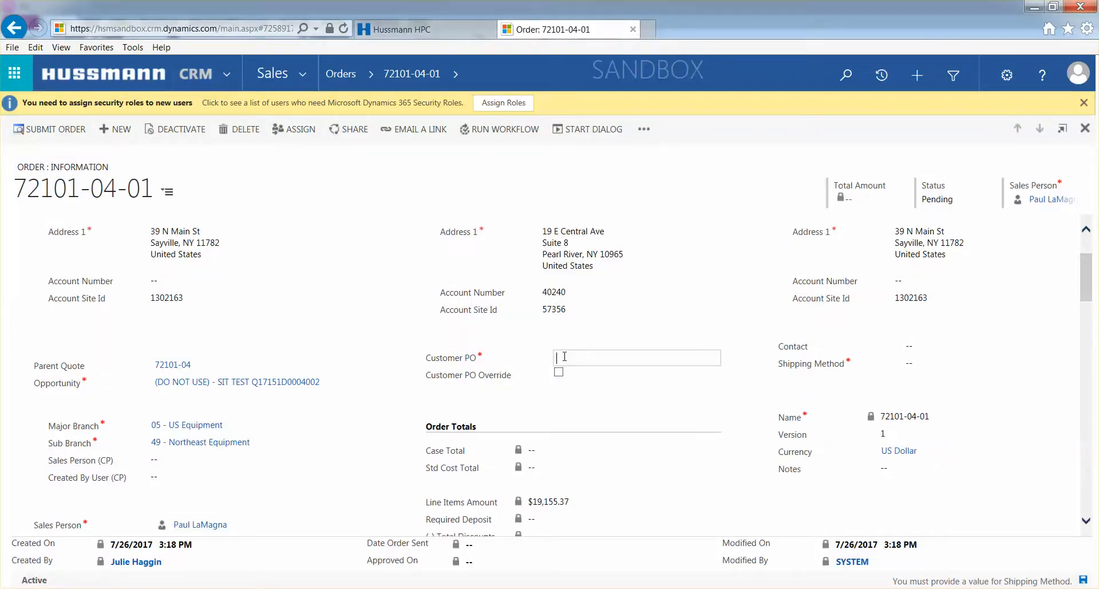
text(5736)
key(Tab)
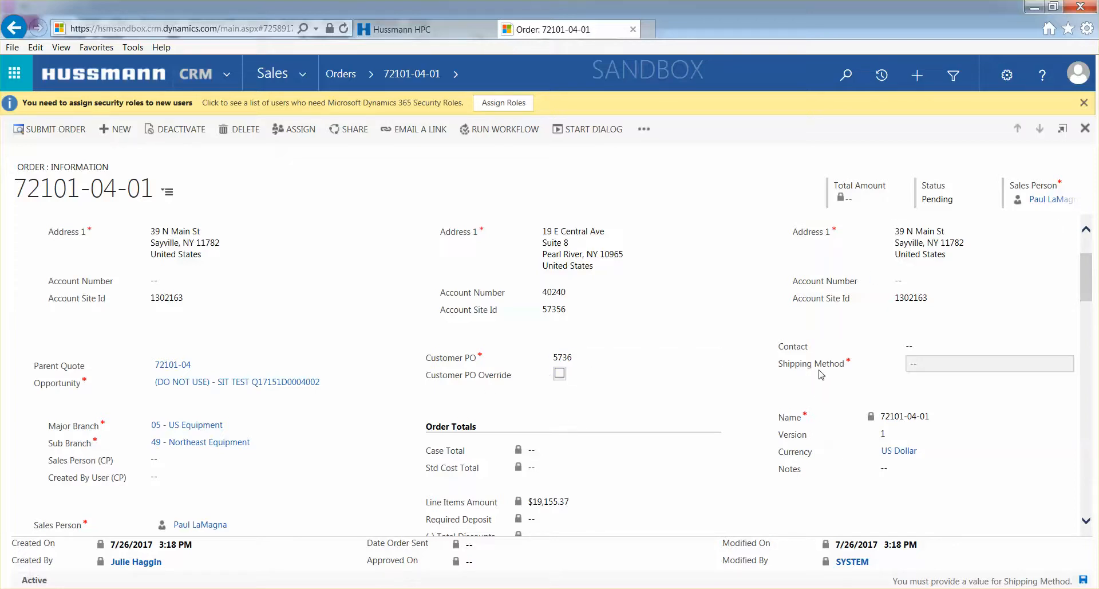
Step: Set the order's Shipping Method to TL
click(912, 365)
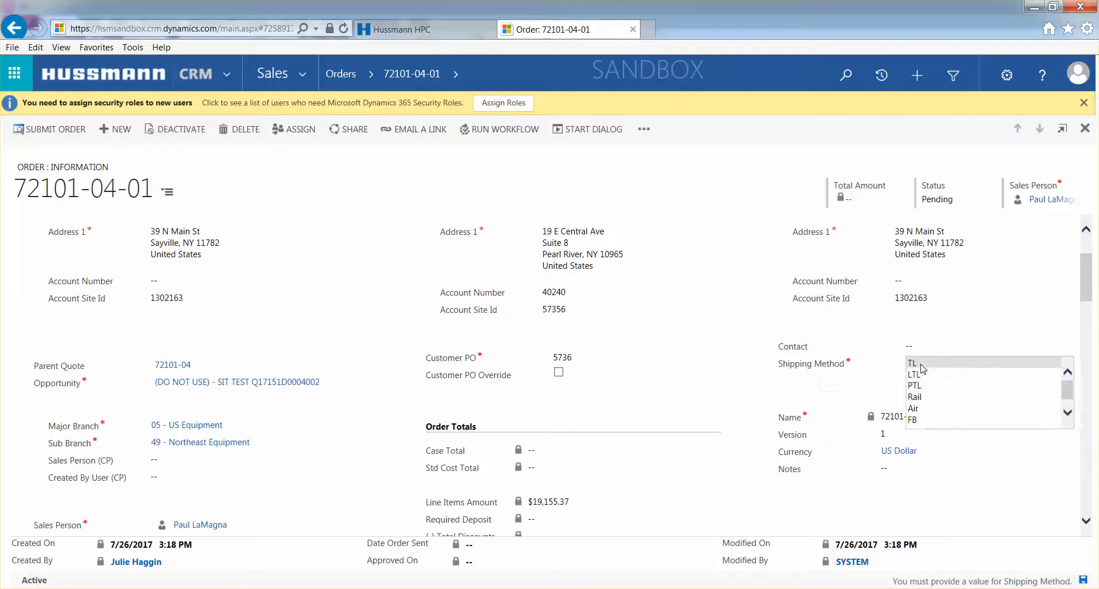
click(912, 364)
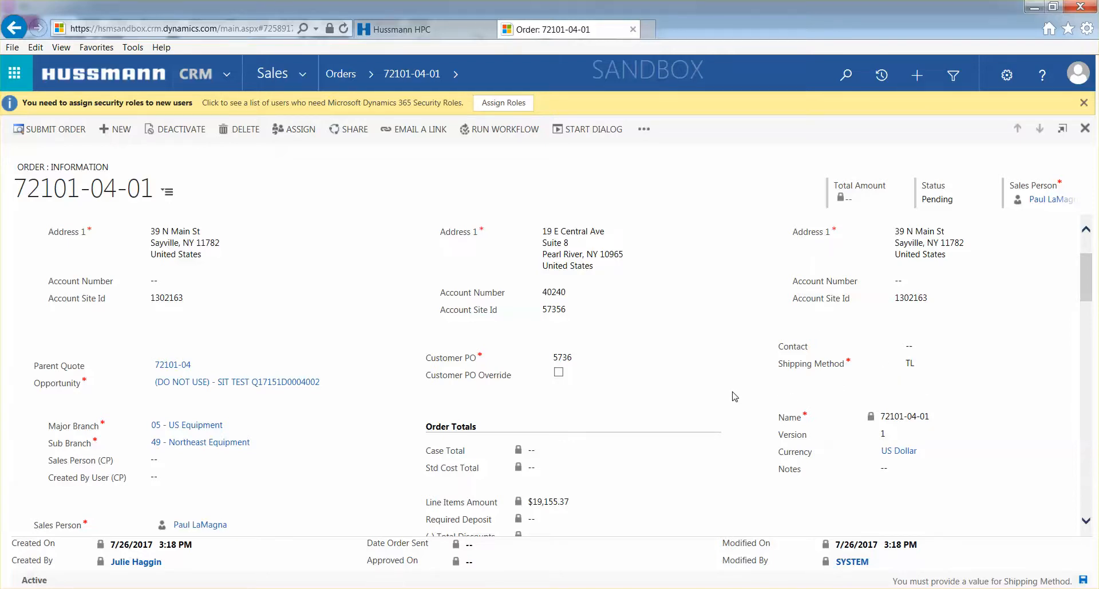
Step: Open the full Line Item Price Associated View from the order's Order Details section
scroll(734, 395, down, 2)
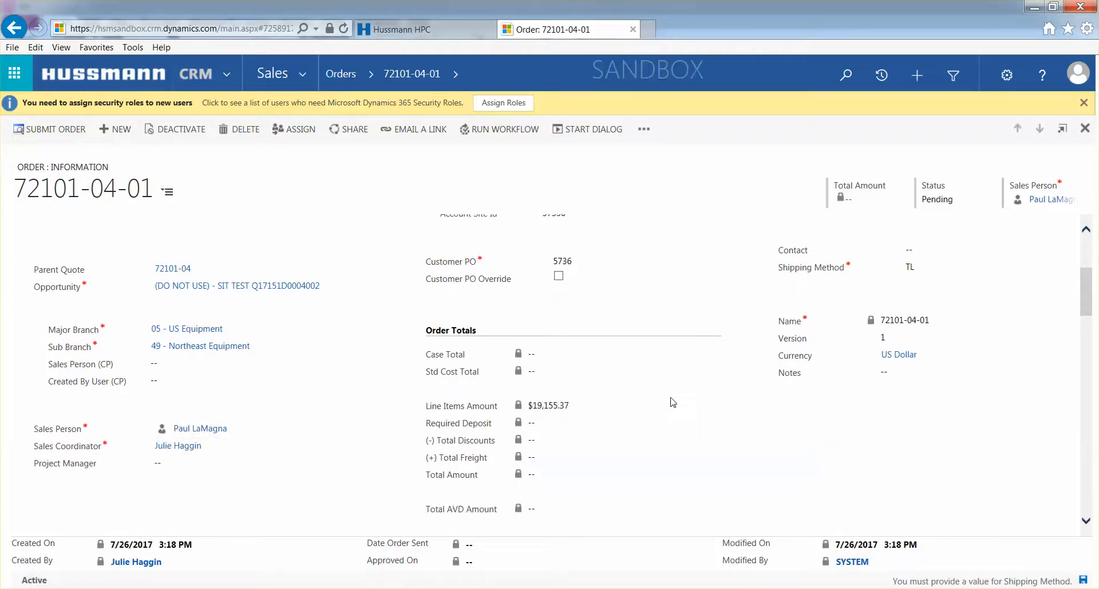
scroll(676, 399, down, 1)
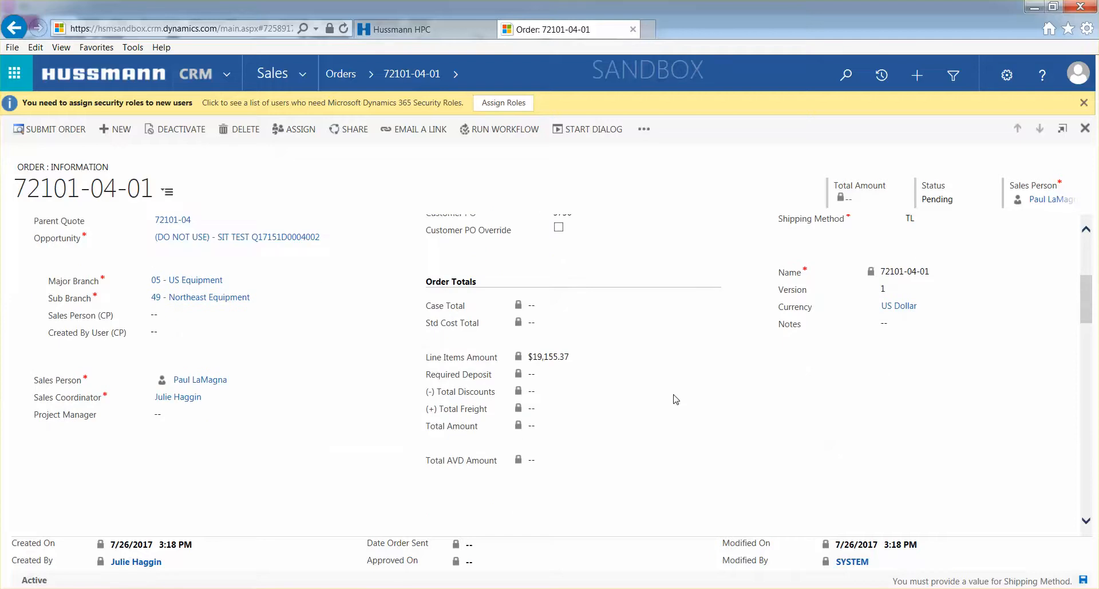
scroll(675, 399, down, 3)
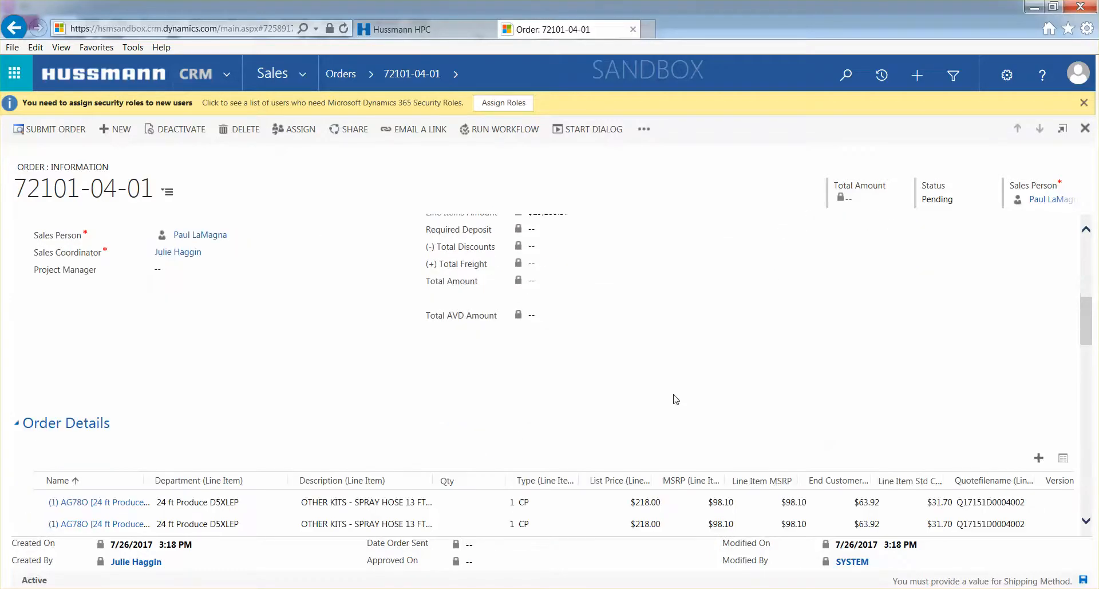
scroll(675, 400, down, 3)
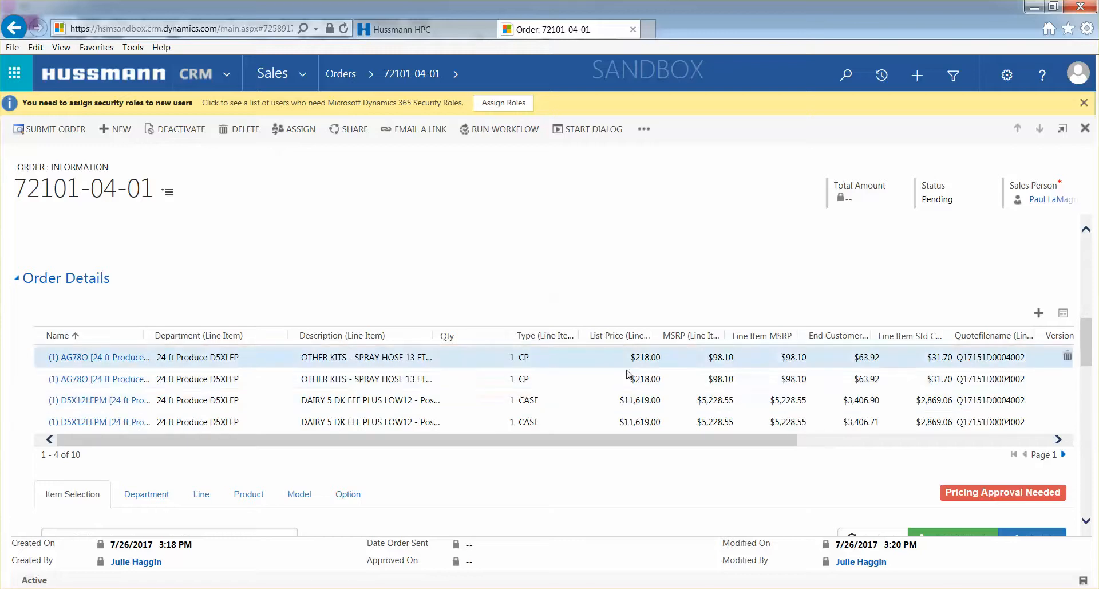
scroll(634, 379, down, 3)
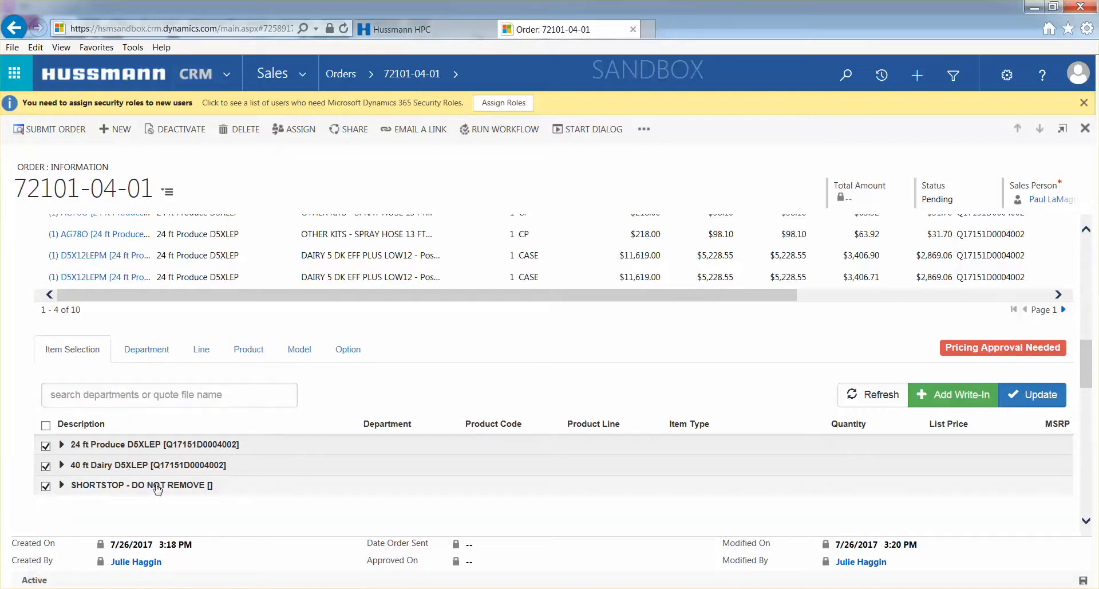
scroll(651, 351, up, 3)
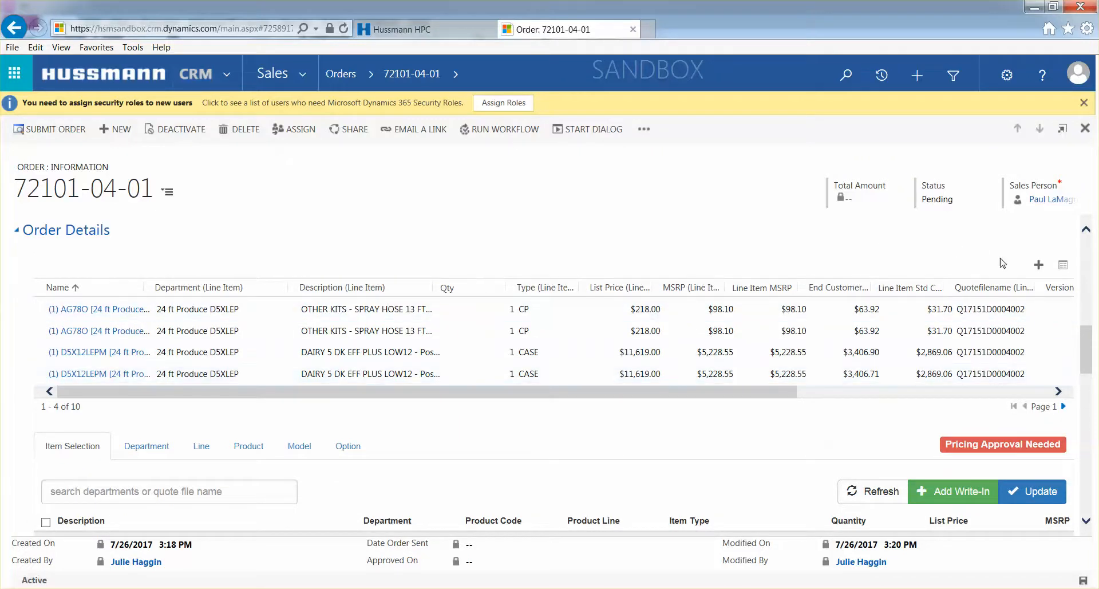
click(1063, 266)
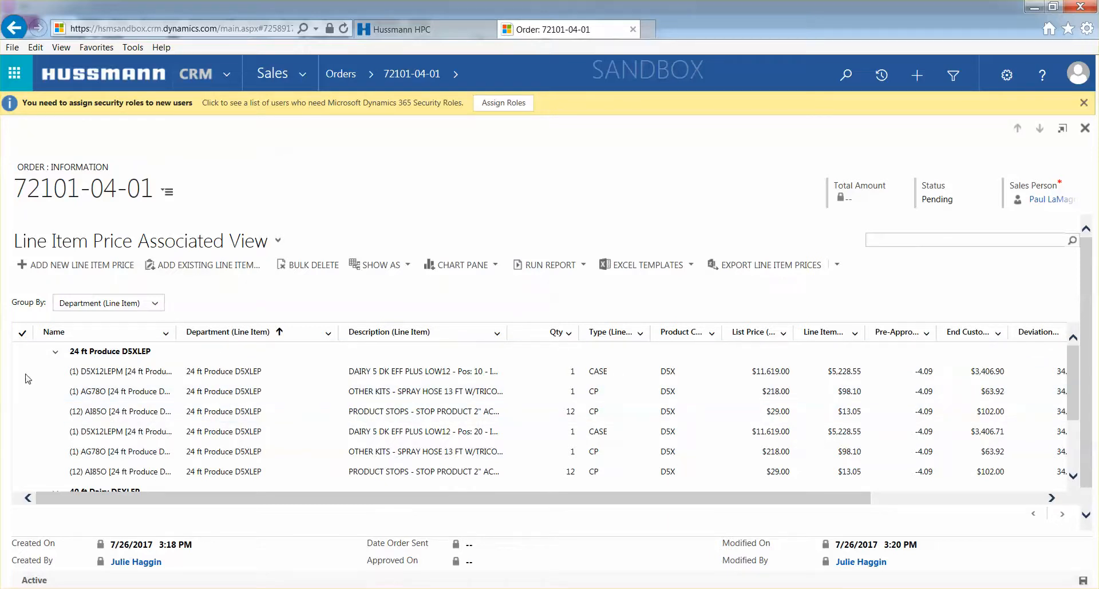
Step: Select all line items in the 24 ft Produce D5XLEP department group
click(21, 352)
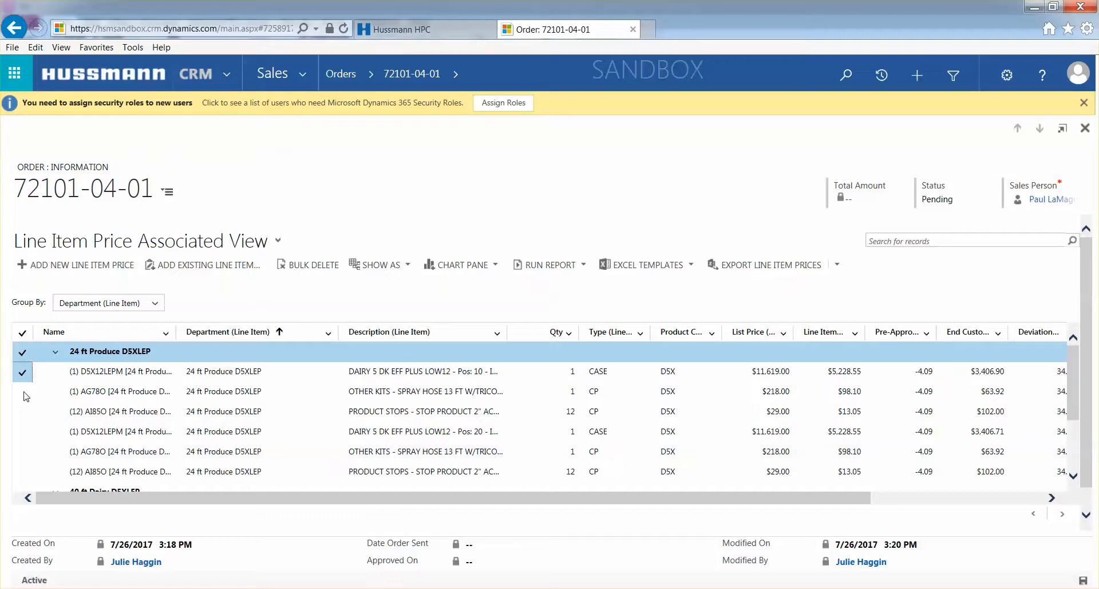
click(23, 393)
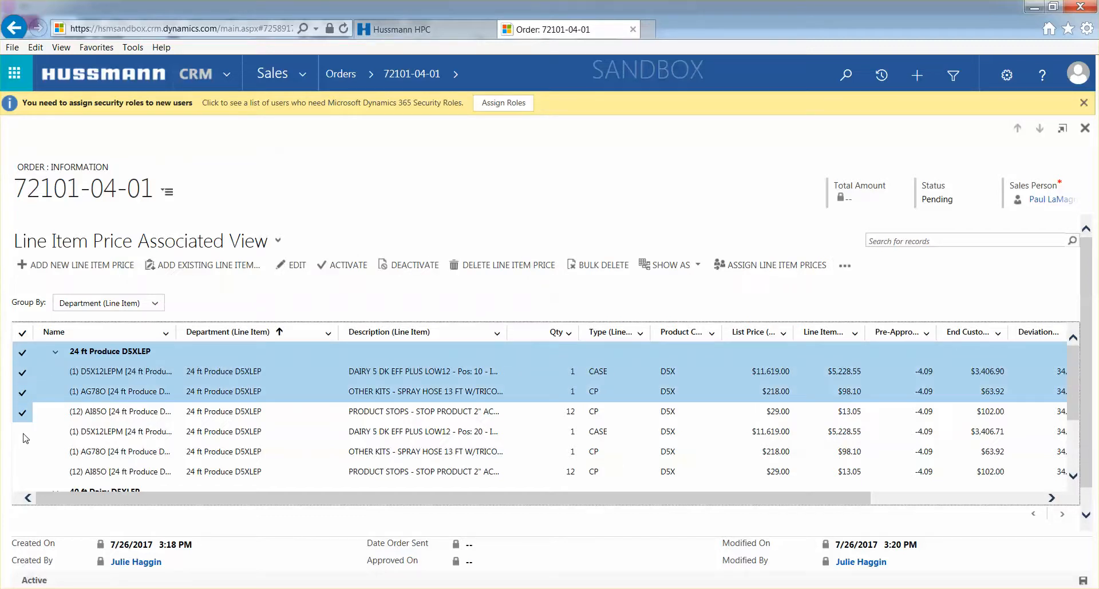
click(24, 435)
click(25, 452)
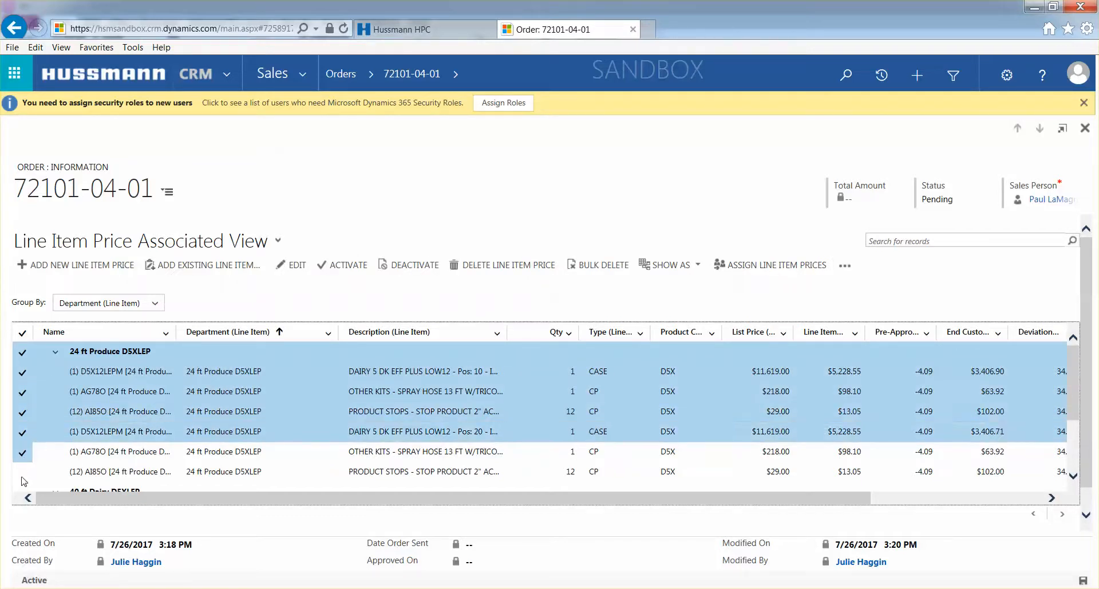
click(24, 473)
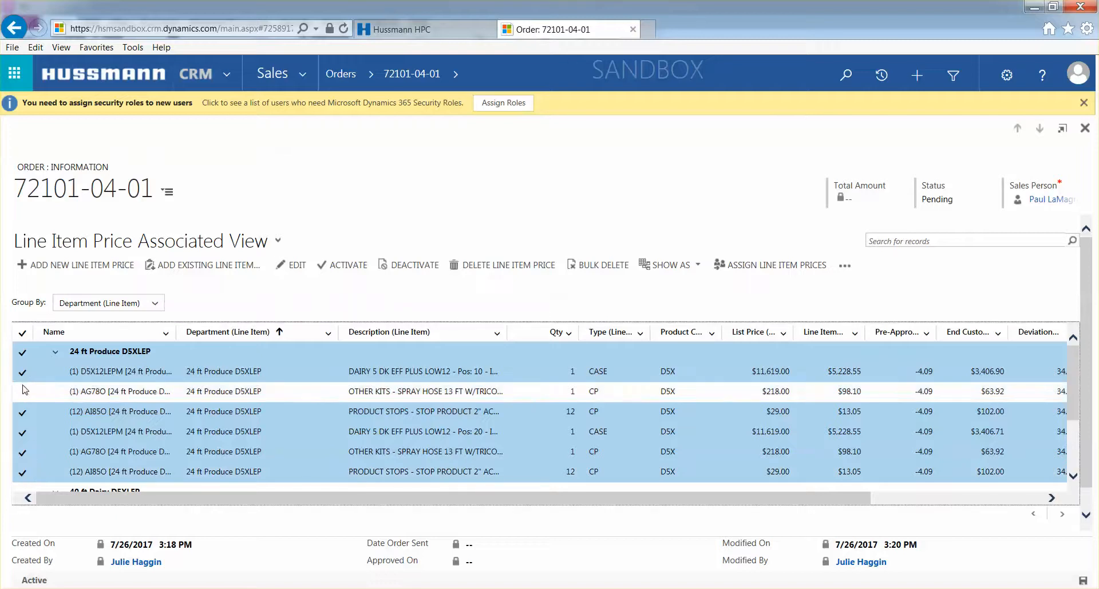
click(24, 353)
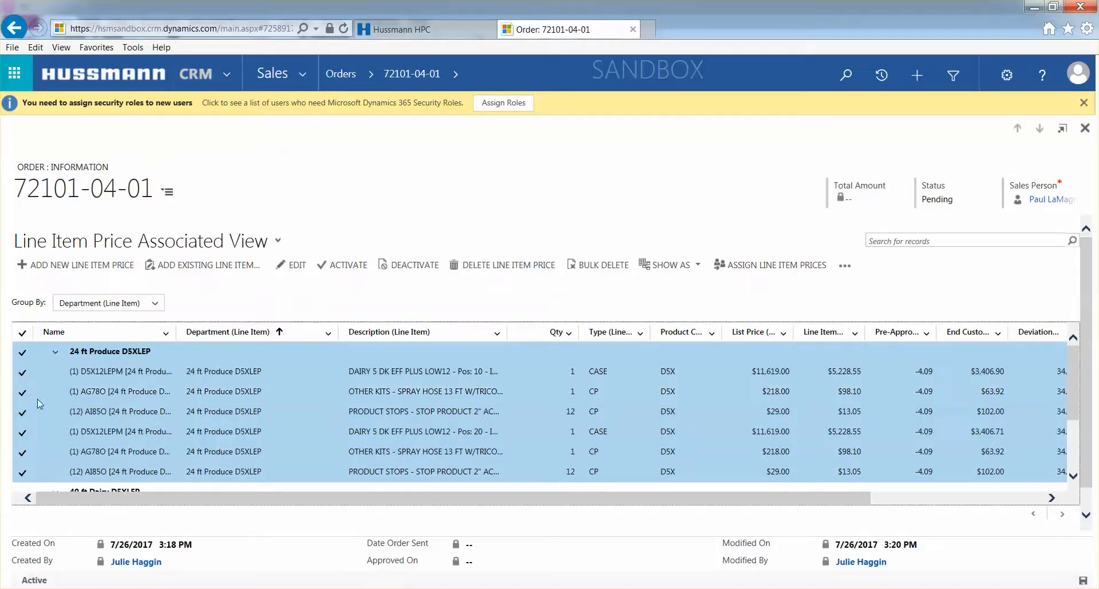
Step: Open the selected produce line items for bulk editing and enter CRM ORDER MARK FOR as their Mark For
click(297, 265)
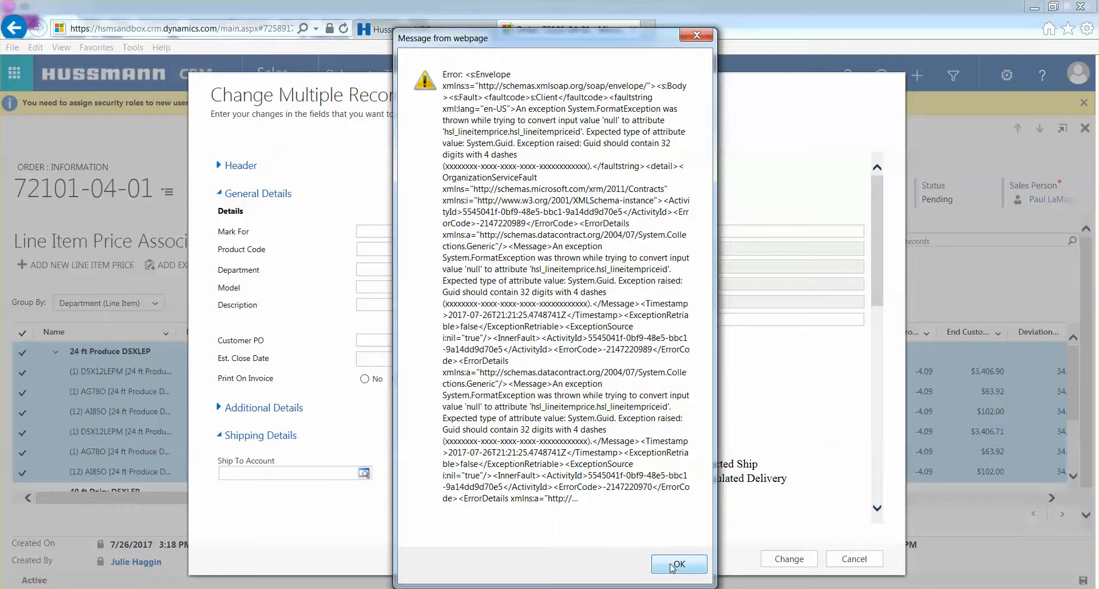
click(678, 565)
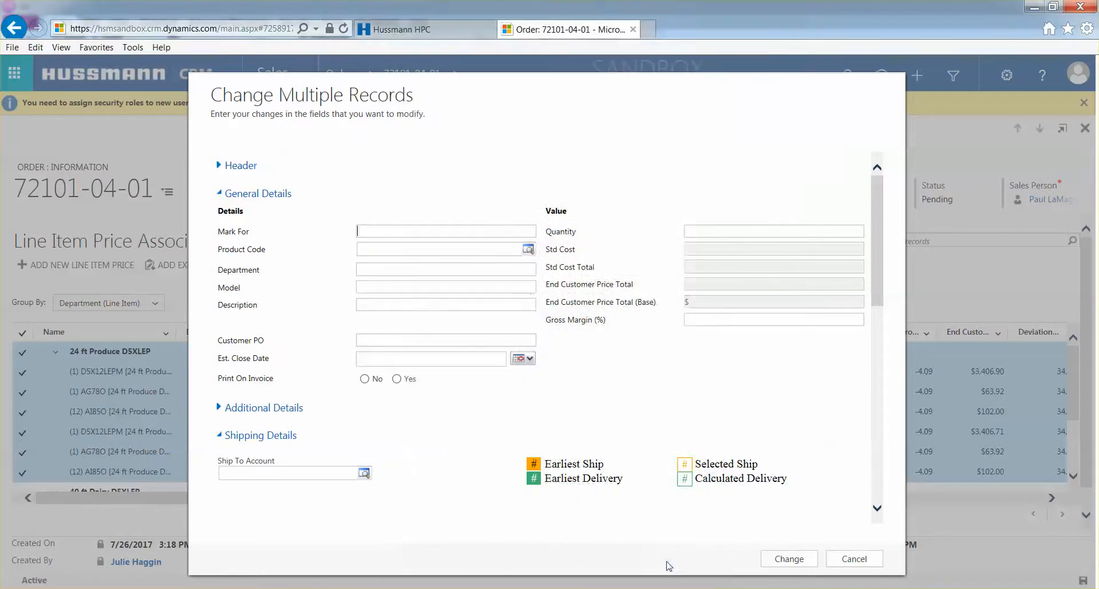
click(394, 231)
text(CRM ORDER MARK FOR)
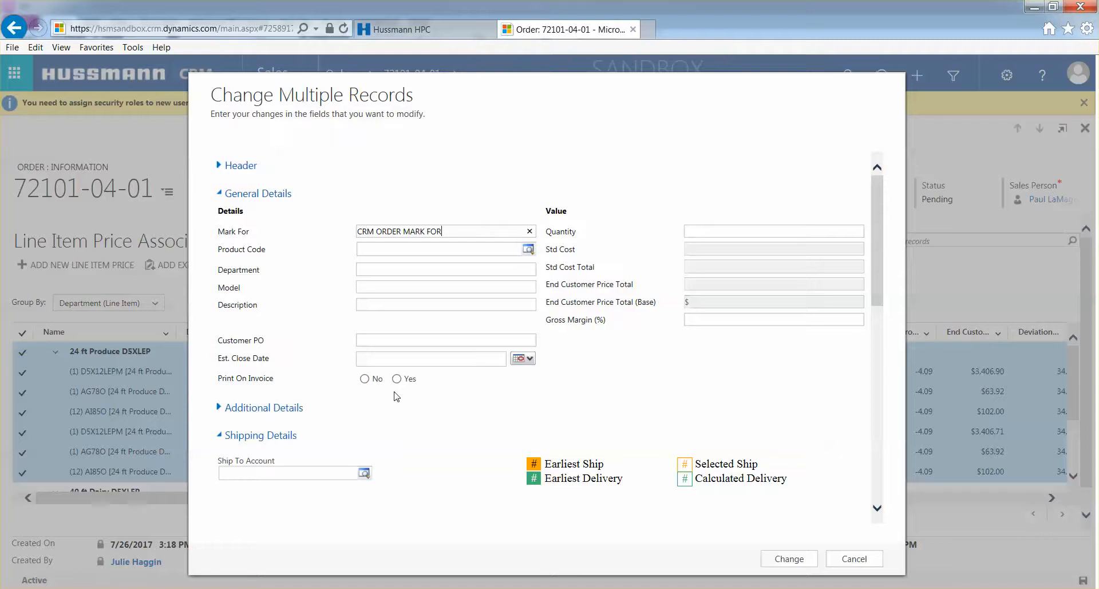
Step: Set the customer requested ship date of the produce line items to 8/3/2017
scroll(441, 403, down, 1)
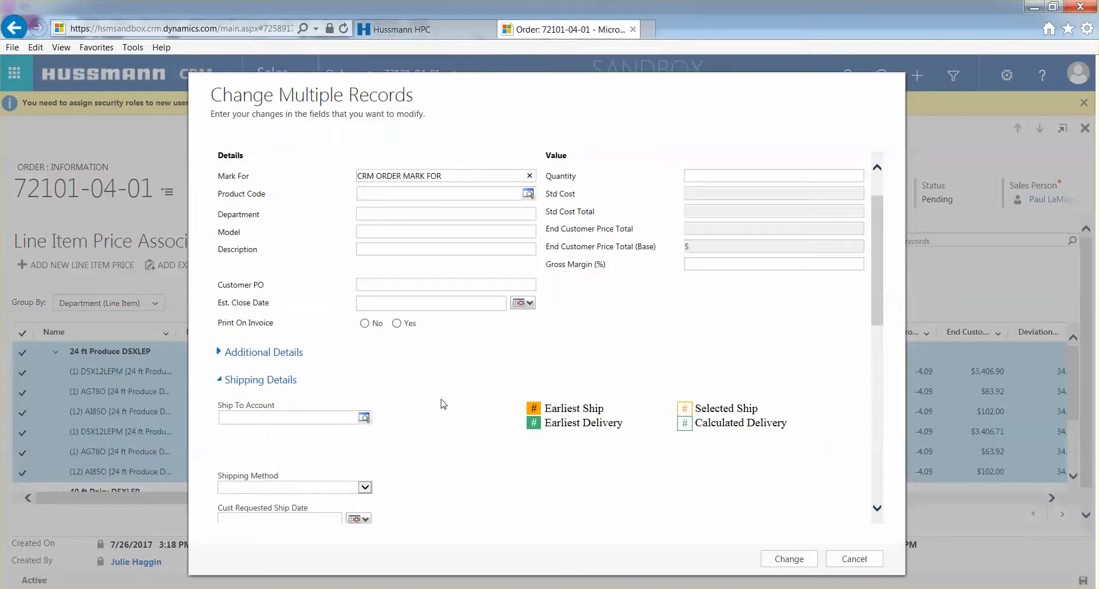
scroll(444, 404, down, 3)
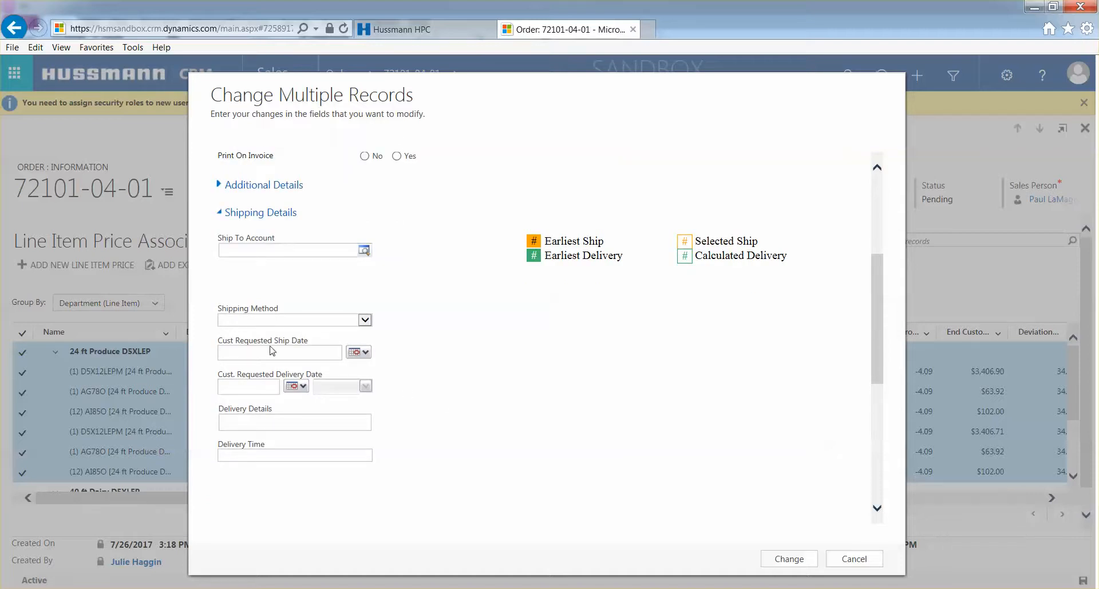
click(357, 353)
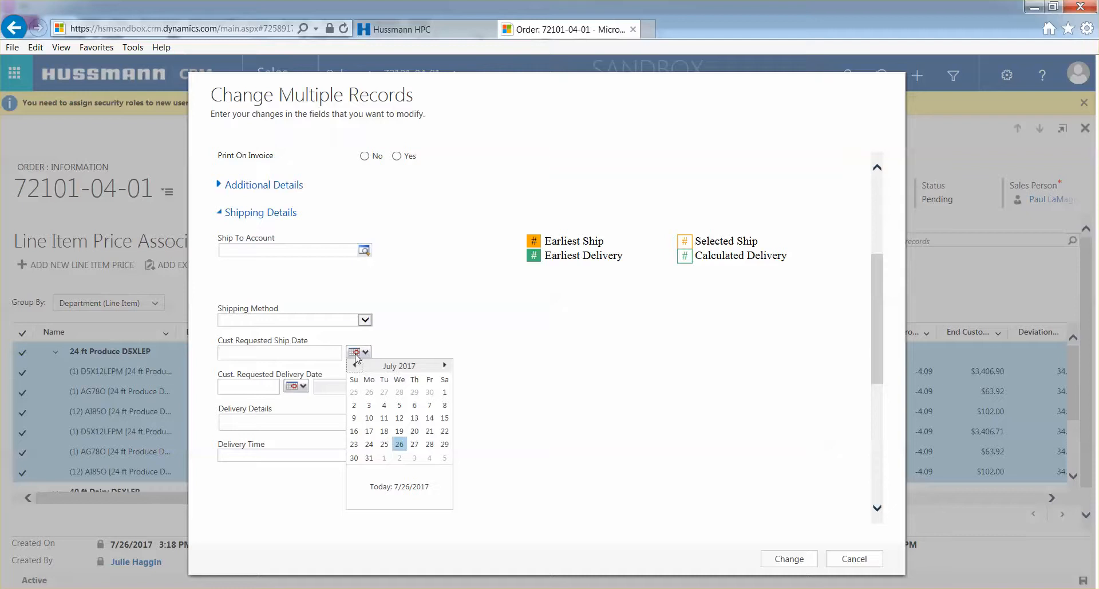
click(444, 365)
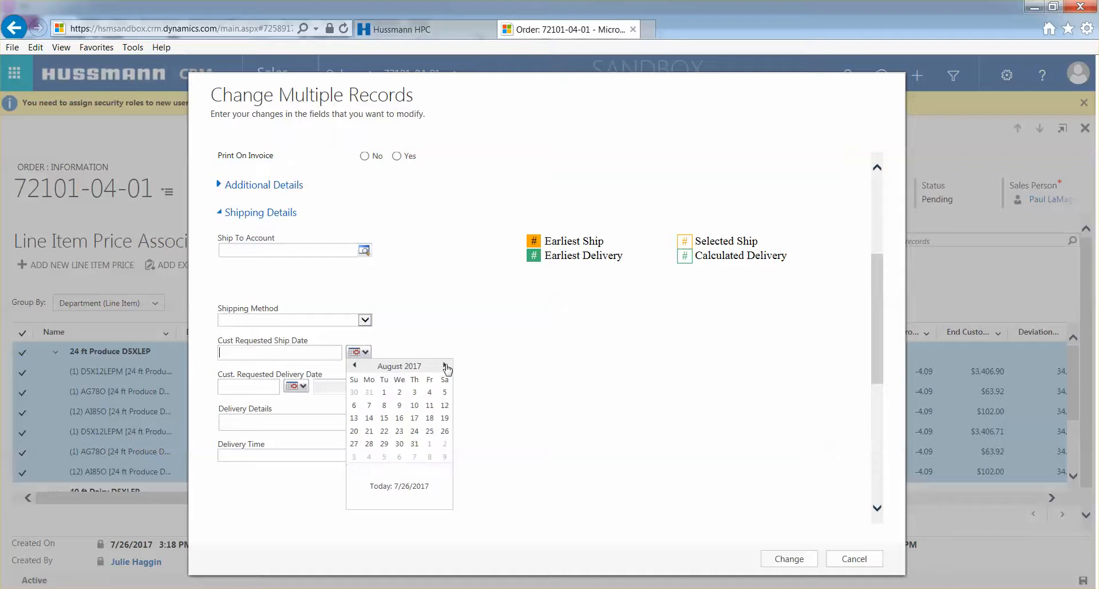
click(415, 393)
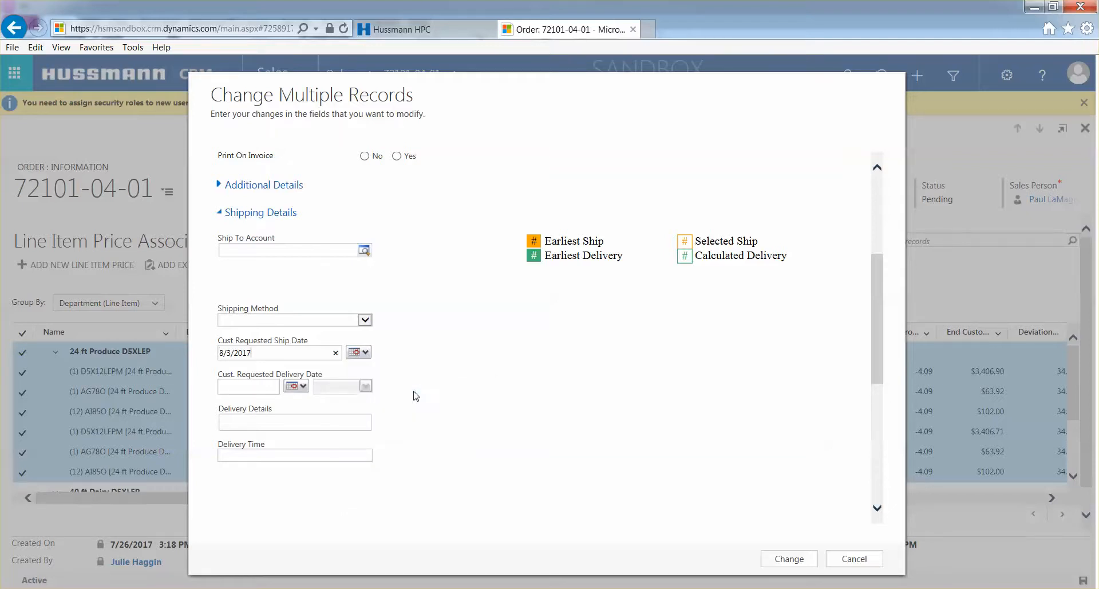
Step: Set the customer requested delivery date of the produce line items to 8/10/2017 at 7:00 PM
click(292, 386)
click(382, 399)
click(353, 438)
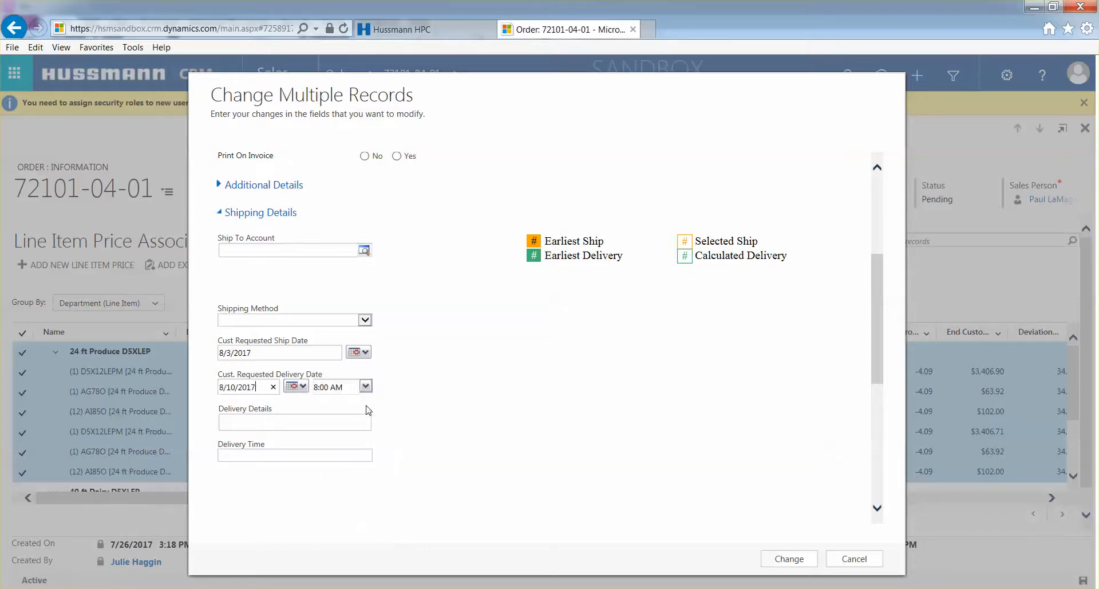
click(366, 385)
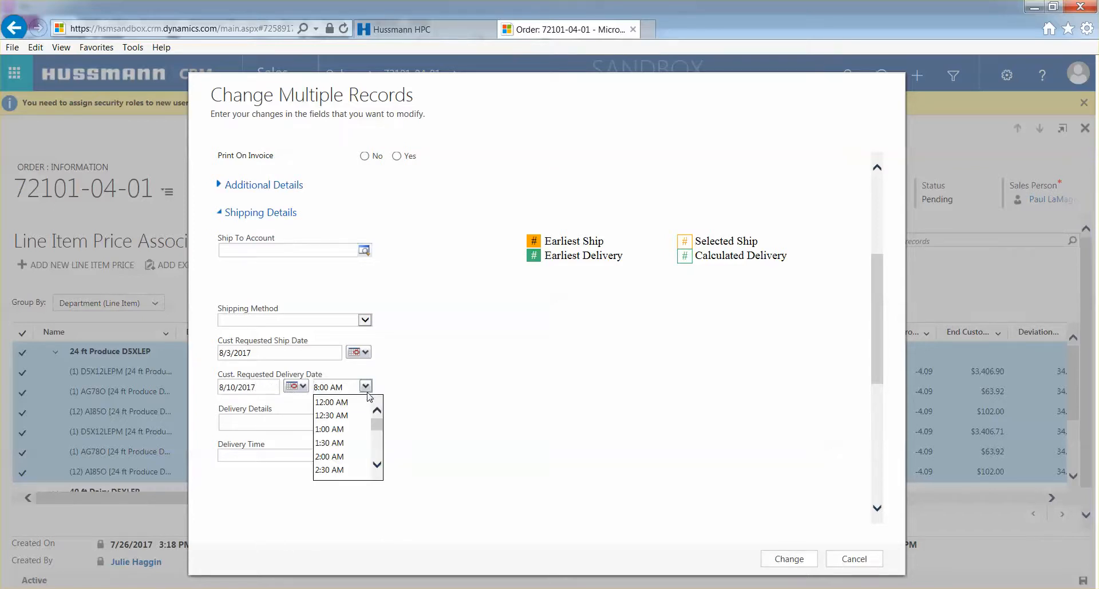
click(377, 465)
scroll(377, 458, down, 8)
drag(378, 448, 377, 453)
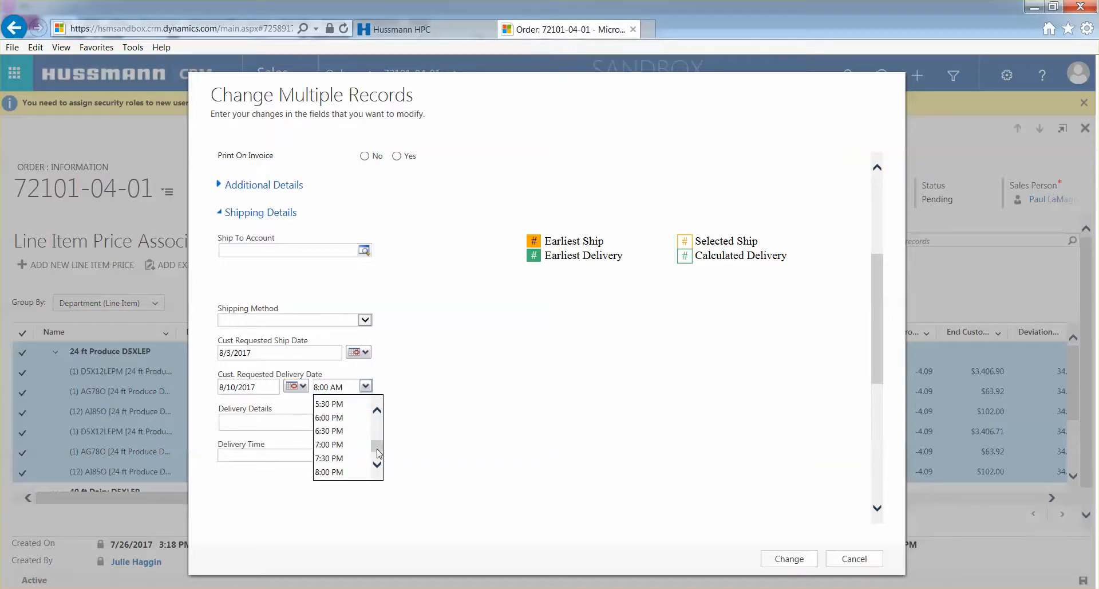
click(344, 444)
Step: Enter CRM DELIVERY DETAI as Delivery Details and 7:00 PM as Delivery Time, and apply the bulk change to the produce line items
click(269, 417)
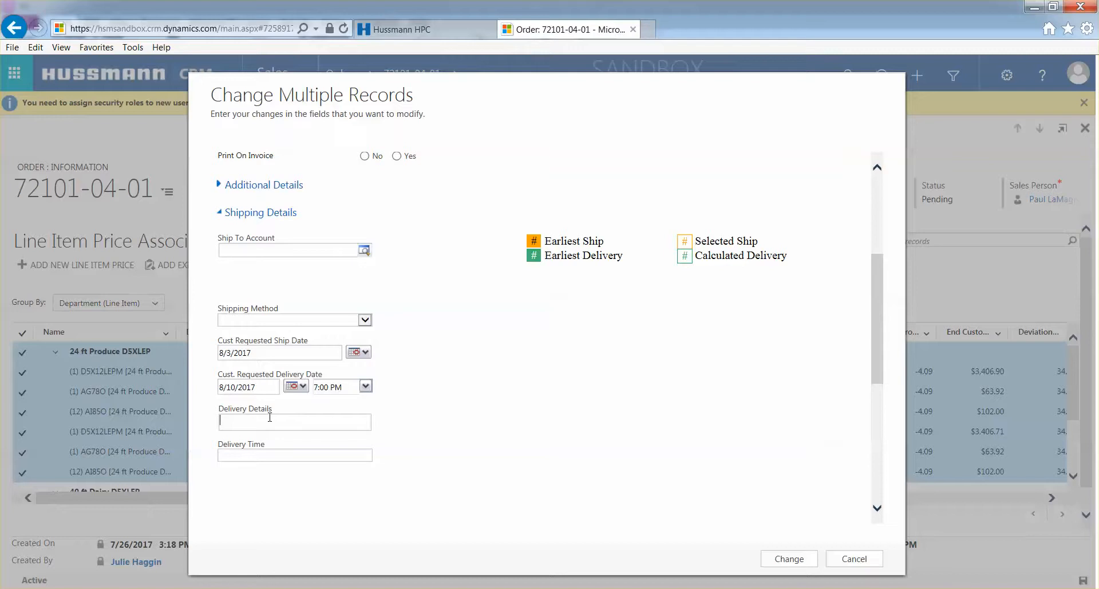
text(CRM DELIVERY DETAI)
key(Tab)
text(7:00 PM)
key(BackSpace)
key(BackSpace)
text(Pmm)
click(791, 562)
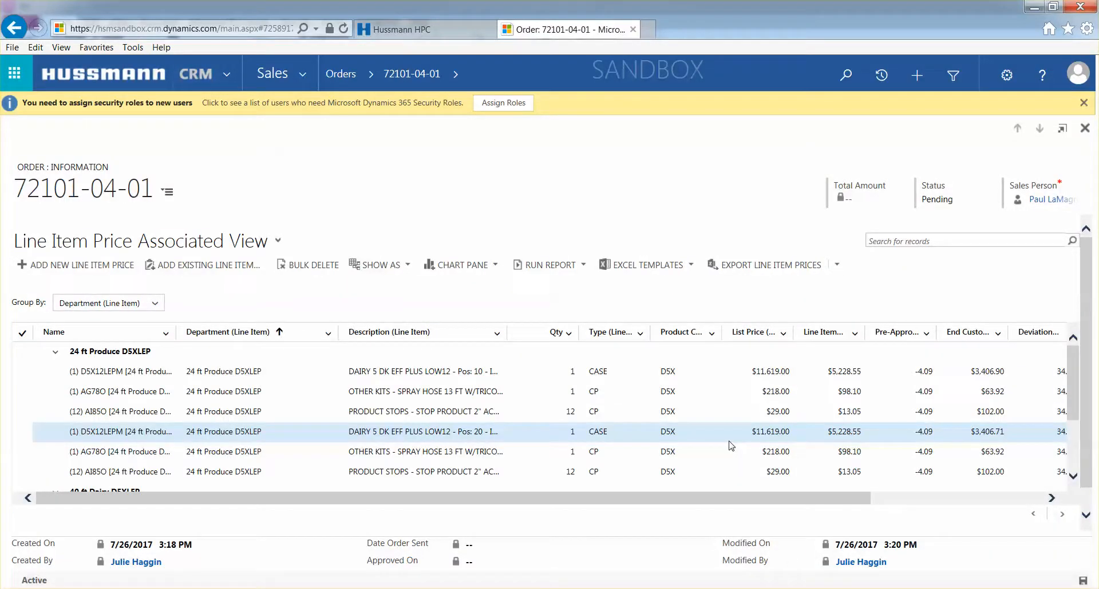
Step: Select all three line items in the 40 ft Dairy D5XLEP department group
scroll(731, 445, down, 3)
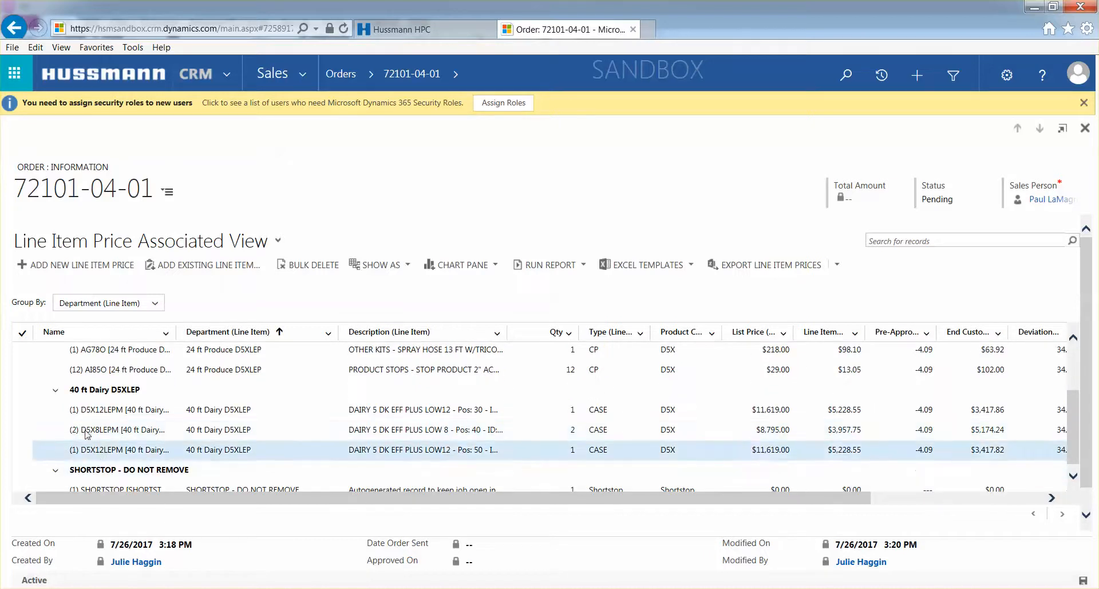
click(24, 395)
click(24, 416)
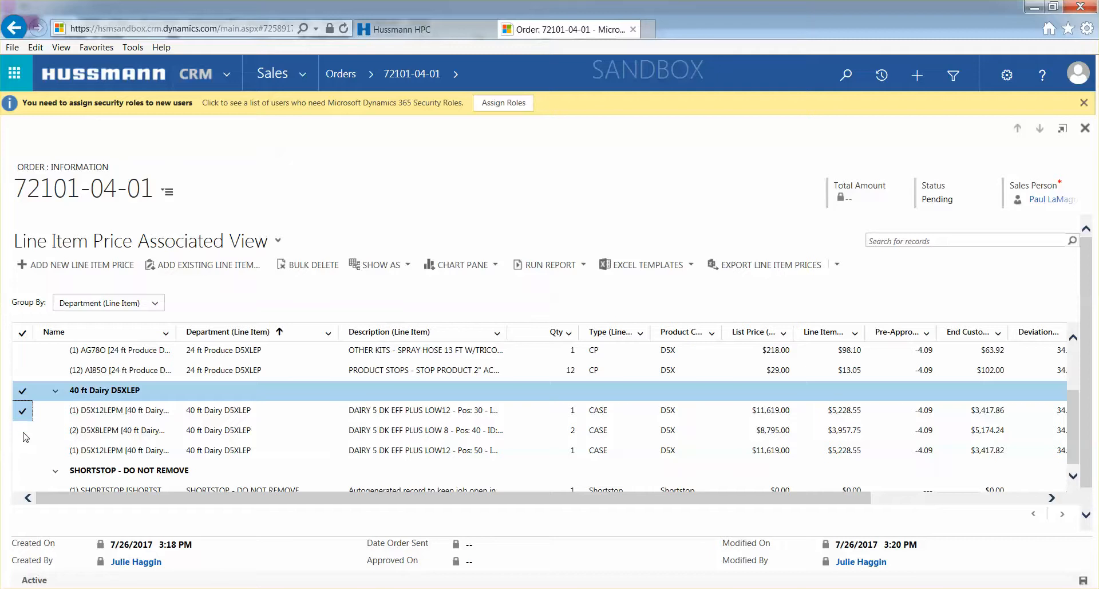
click(24, 434)
click(23, 435)
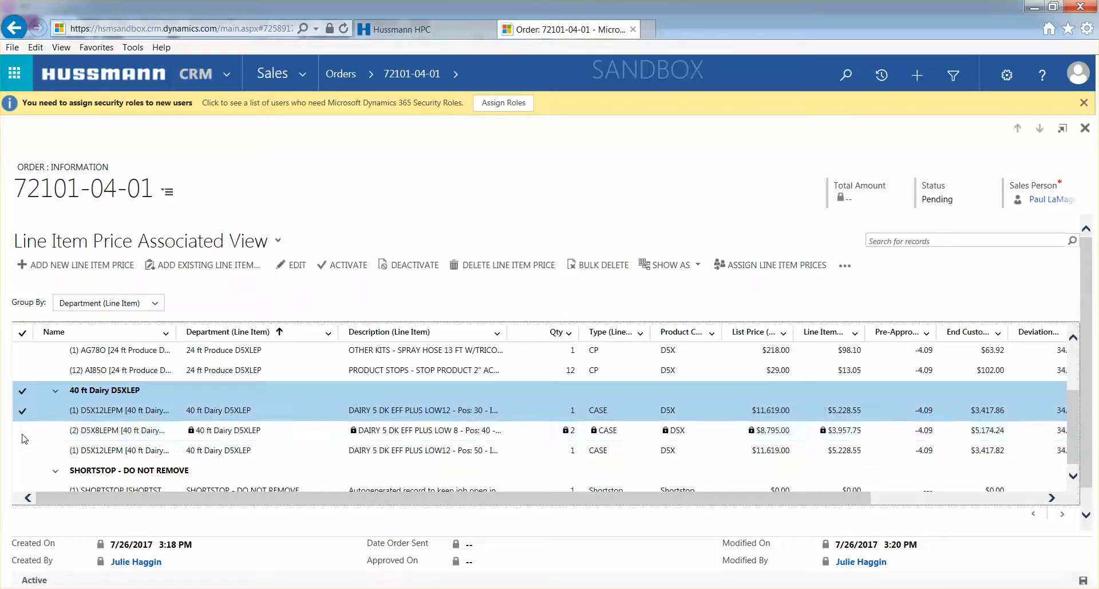
click(23, 451)
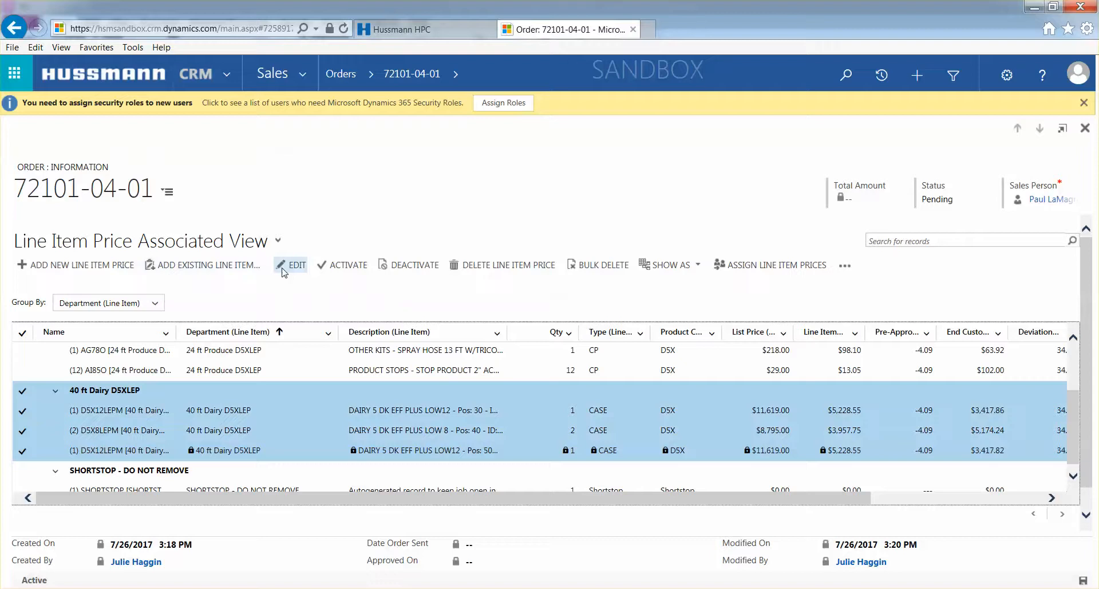
Step: Bulk edit the selected 40 ft Dairy D5XLEP line items, dismissing the error message, and enter CRM MARK FOR as Mark For
click(303, 265)
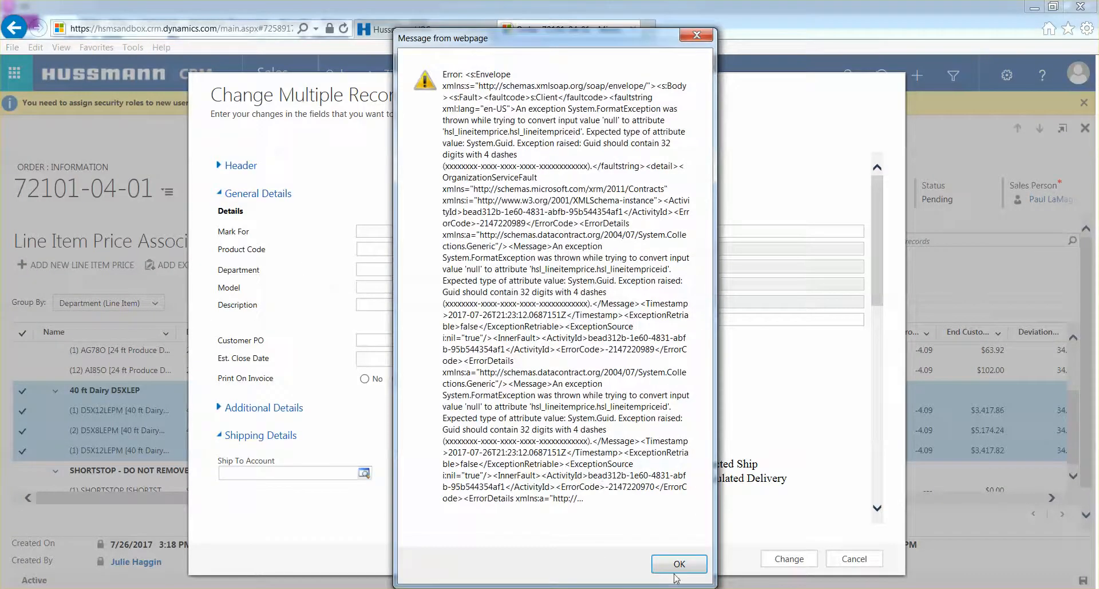
click(678, 566)
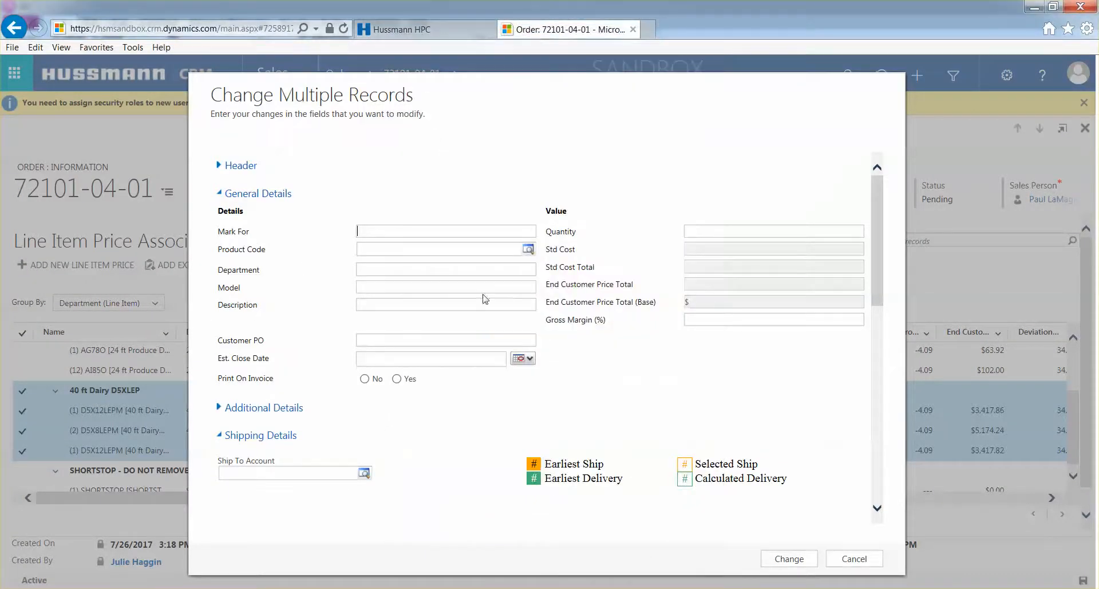
click(390, 236)
text(CRM MARK FOR)
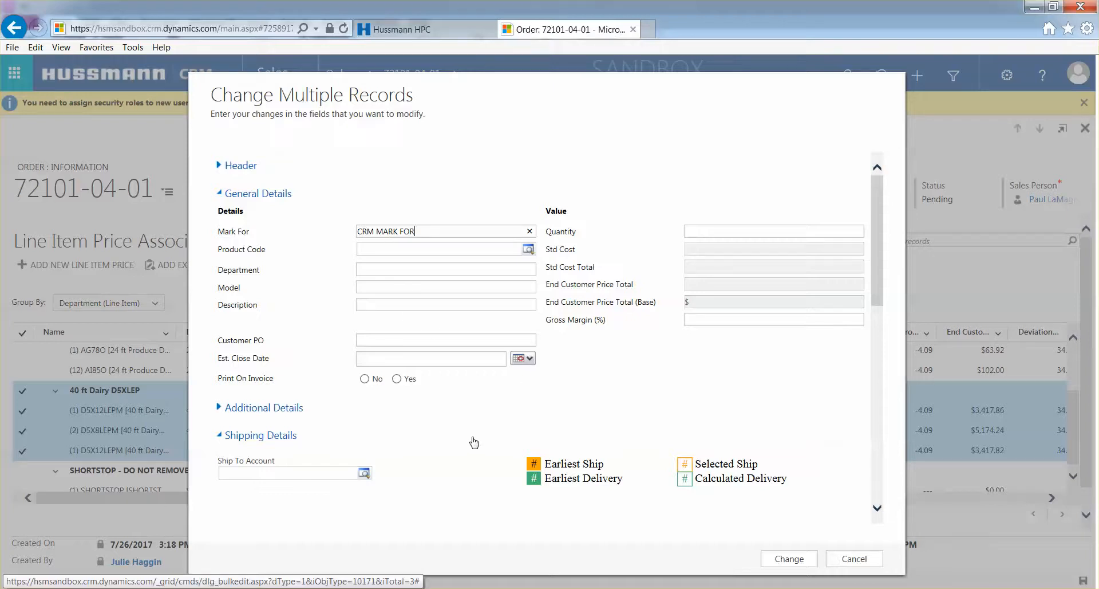
Step: Set the customer requested ship date of the dairy line items to 7/20/2017
scroll(474, 441, down, 3)
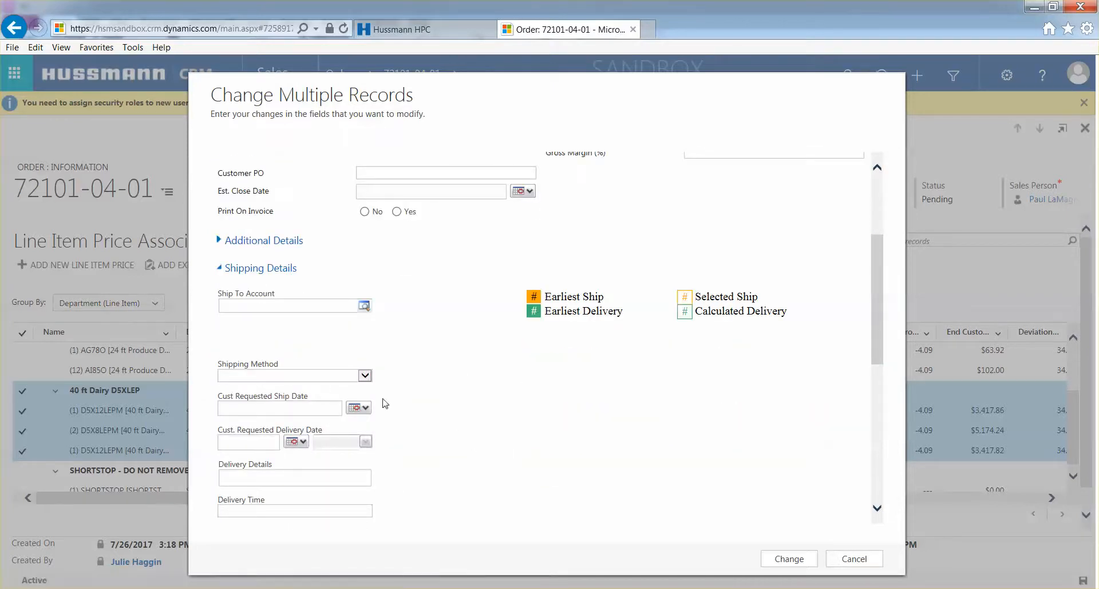
click(359, 407)
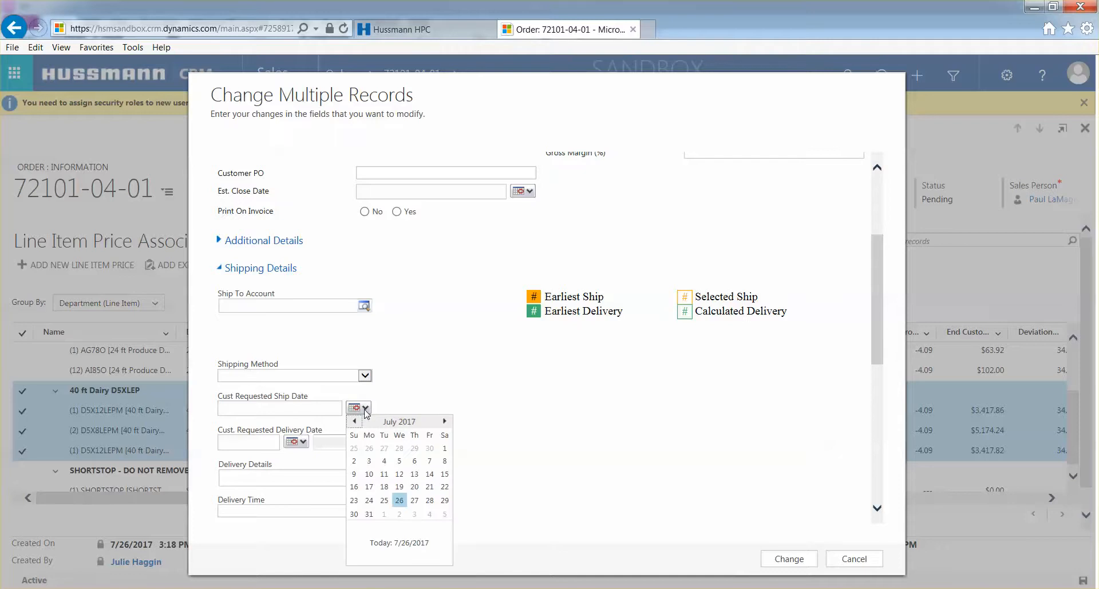
click(444, 421)
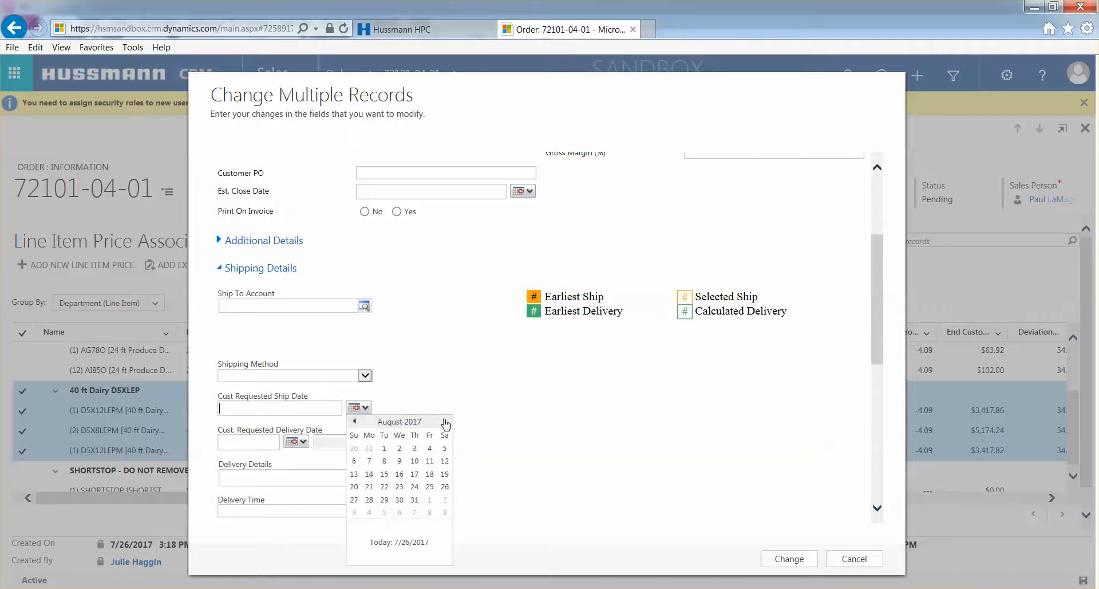
click(355, 421)
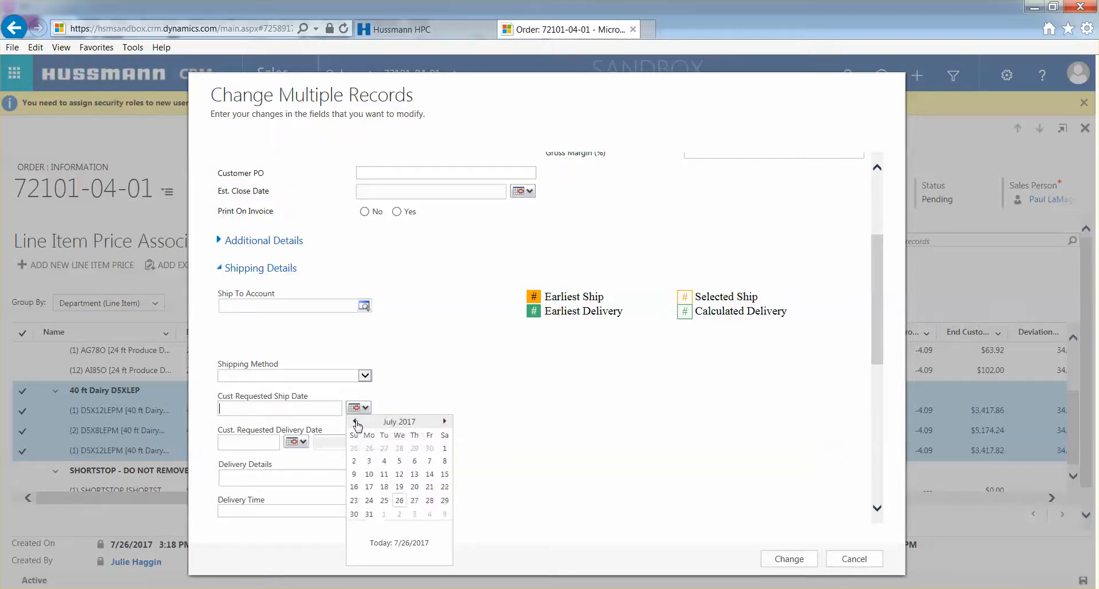
click(414, 486)
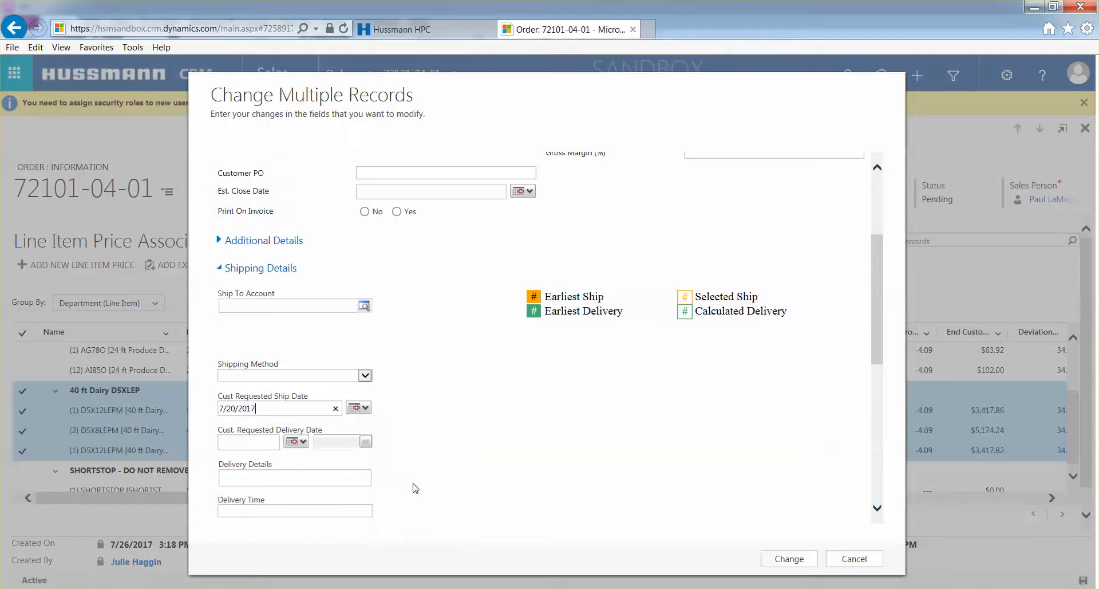
Step: Set the customer requested delivery date of the dairy line items to 8/2/2017 at 7:00 AM
click(298, 442)
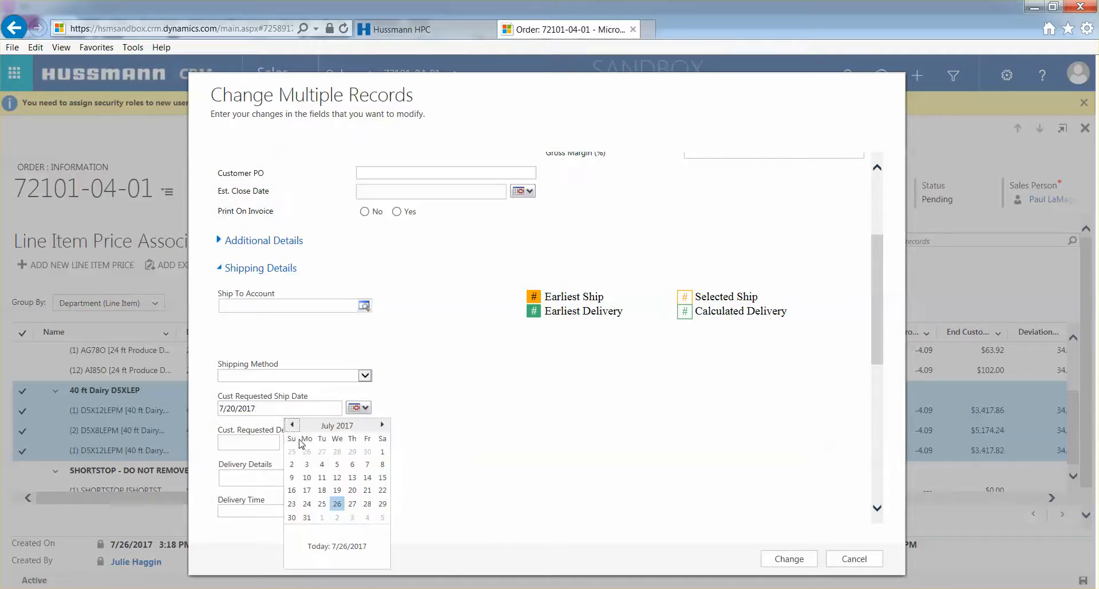
click(382, 424)
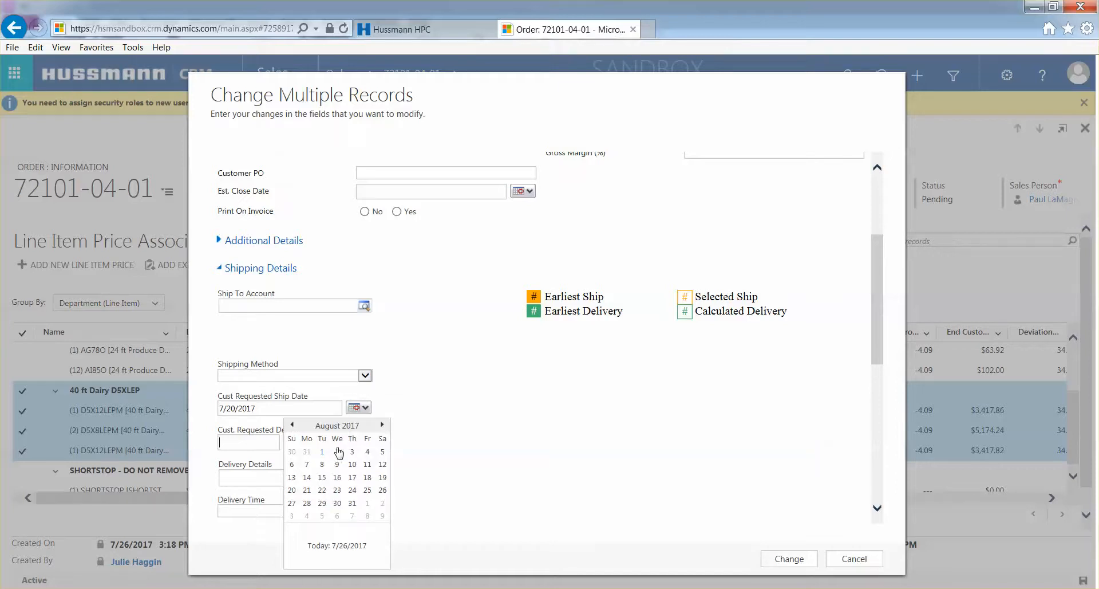
click(337, 451)
click(367, 442)
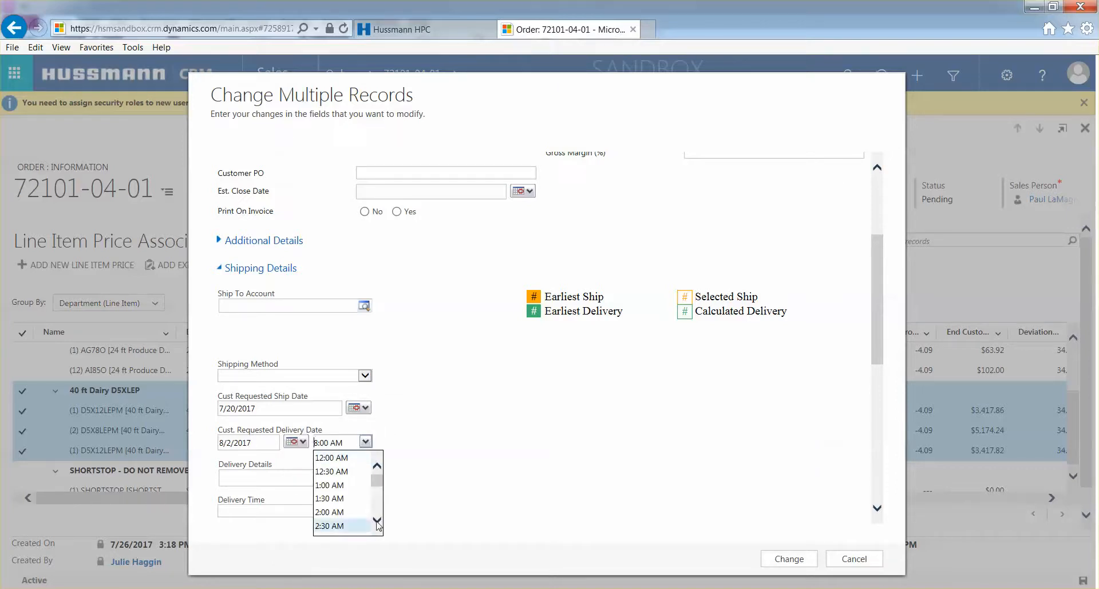
click(376, 521)
click(376, 521)
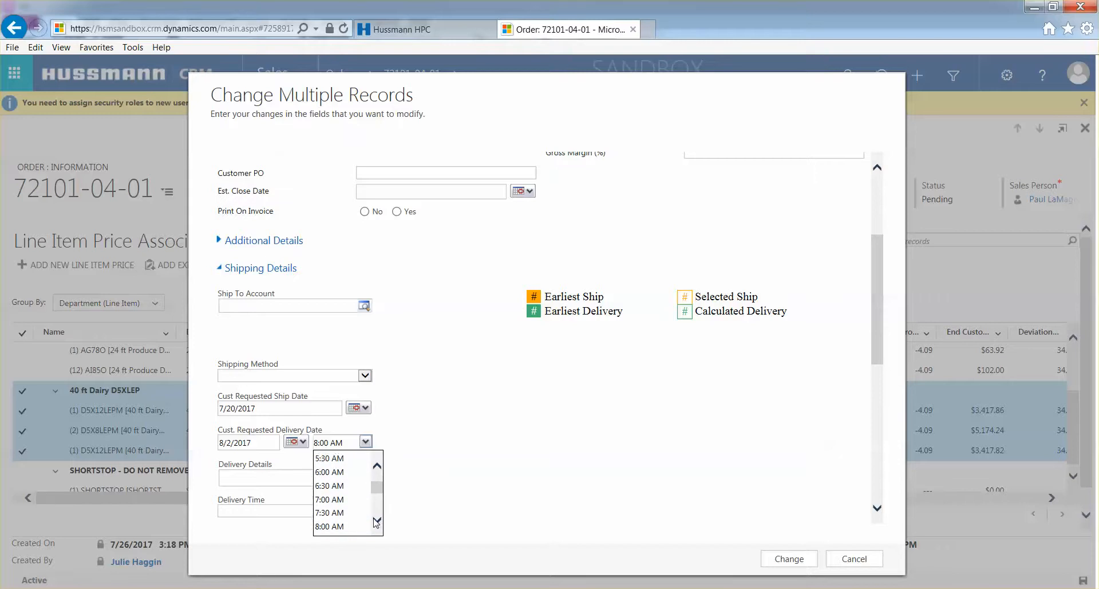
click(331, 497)
Step: Enter CRM DELIVERY DETAILS as Delivery Details and 7:00 AM as Delivery Time, and apply the bulk change to the dairy line items
click(266, 476)
text(CRM DELIV)
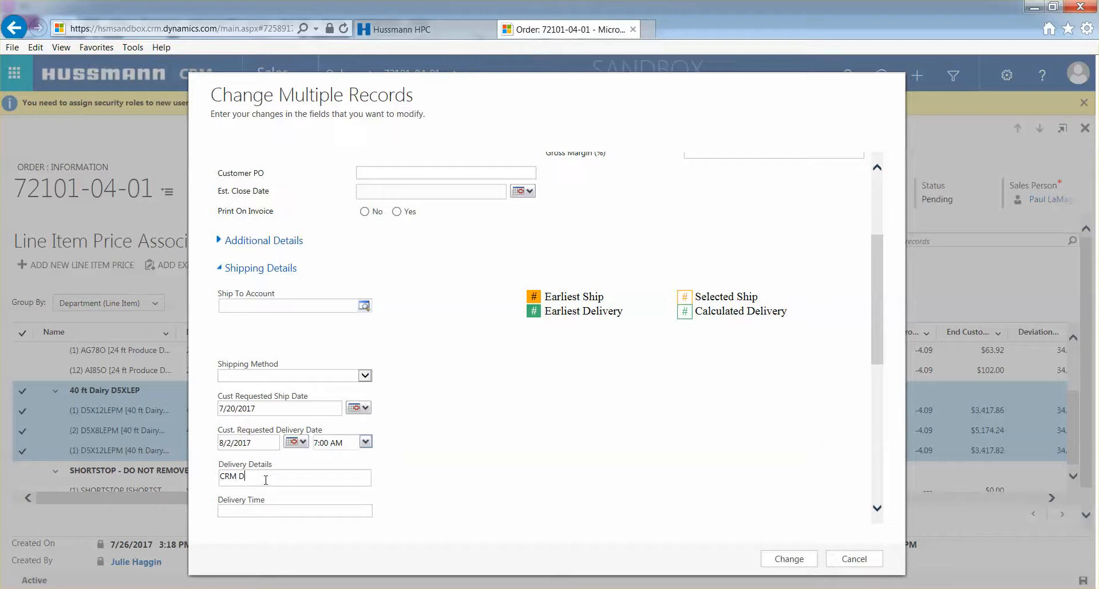
text(ERY DETAILS)
click(256, 512)
text(7:00 AM)
click(795, 558)
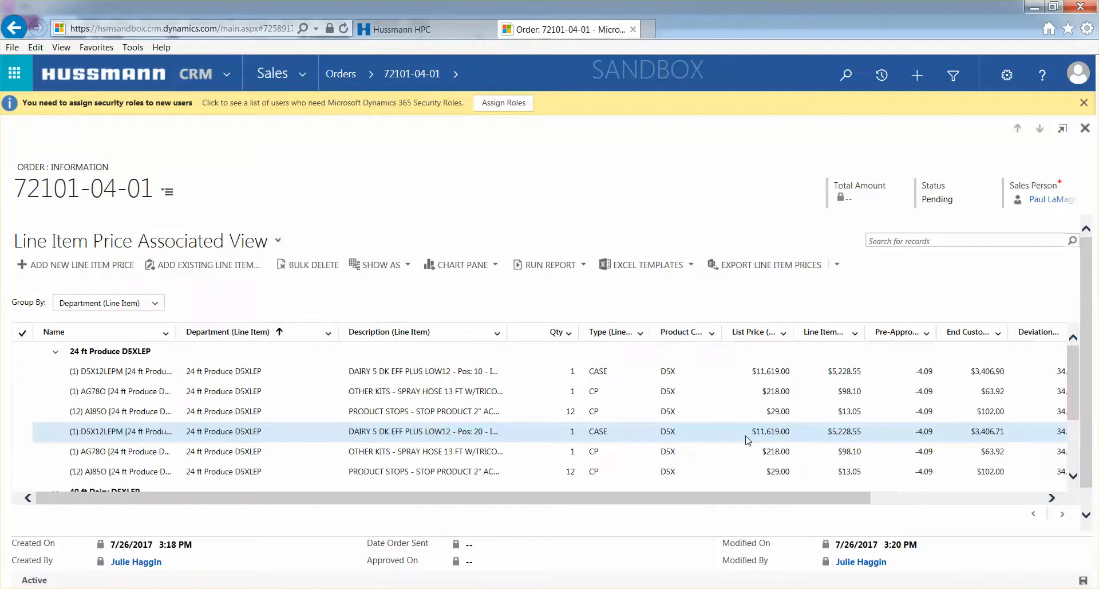
Step: Open the first D5X12LEPM line item of the 24 ft Produce group and check its shipping details and calendar
scroll(747, 439, down, 5)
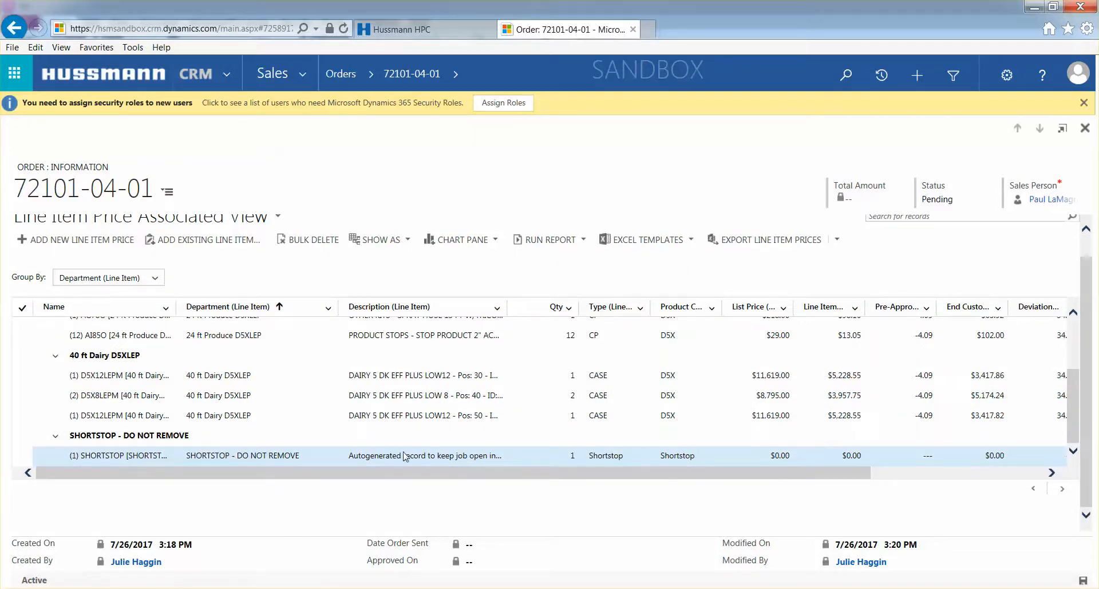
scroll(403, 455, up, 3)
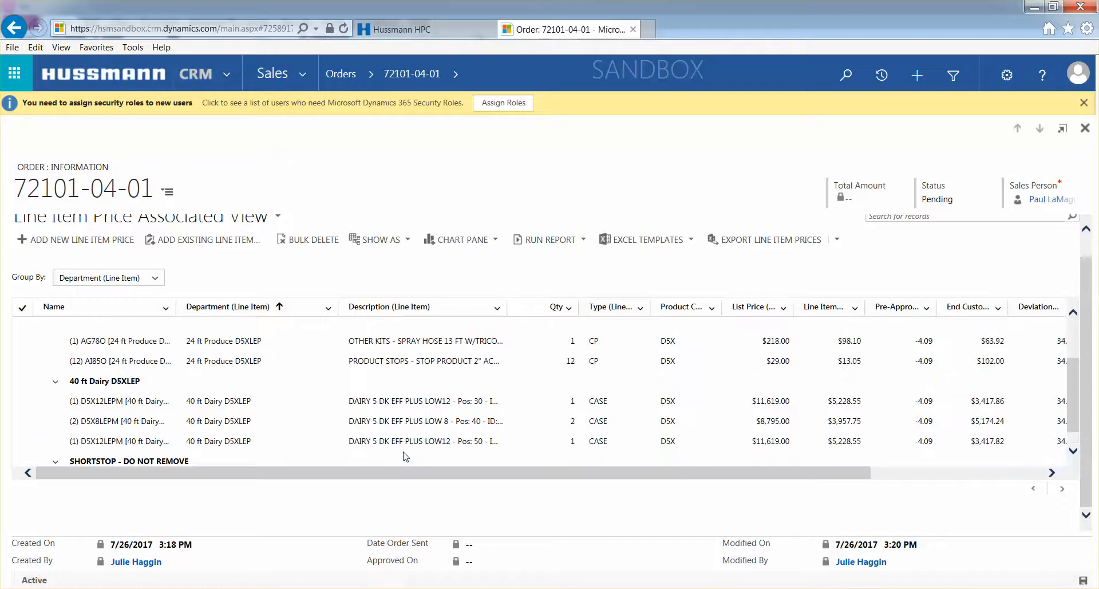
scroll(403, 452, up, 1)
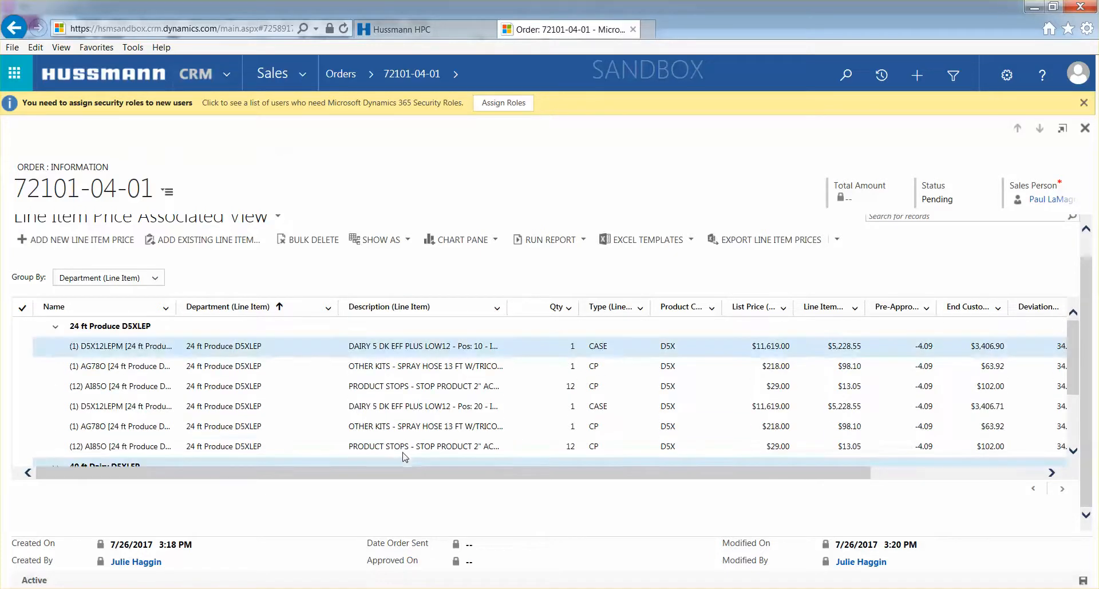
click(129, 347)
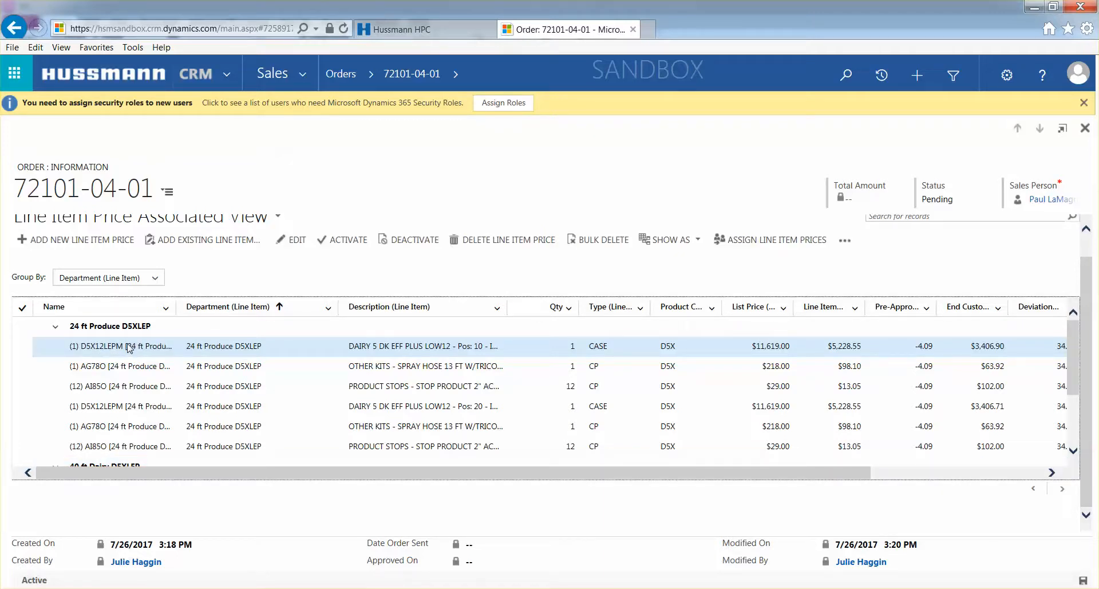
double_click(129, 346)
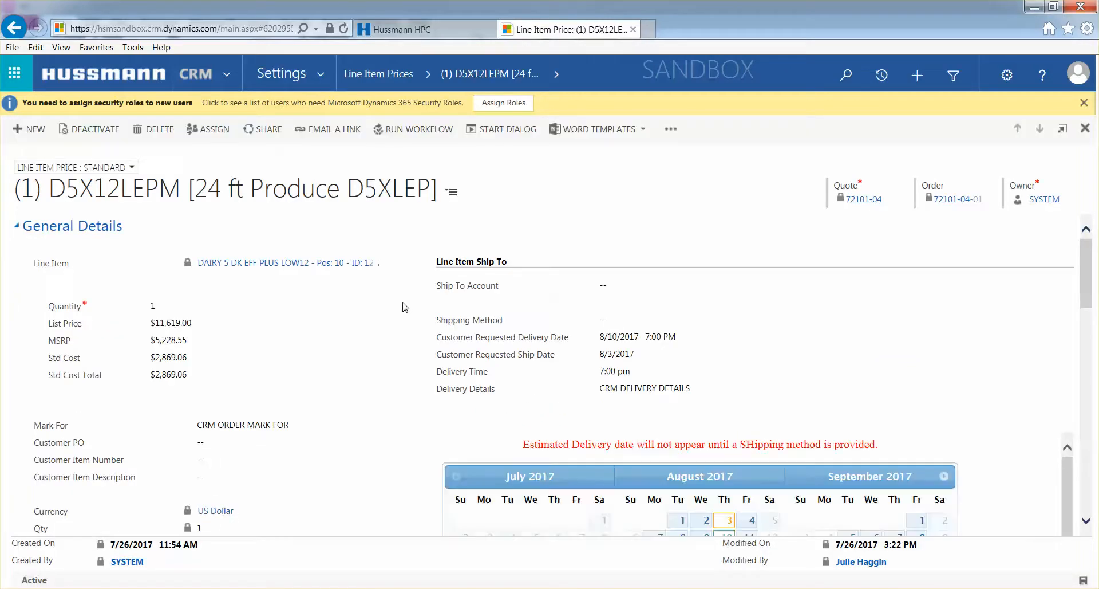
scroll(405, 306, down, 5)
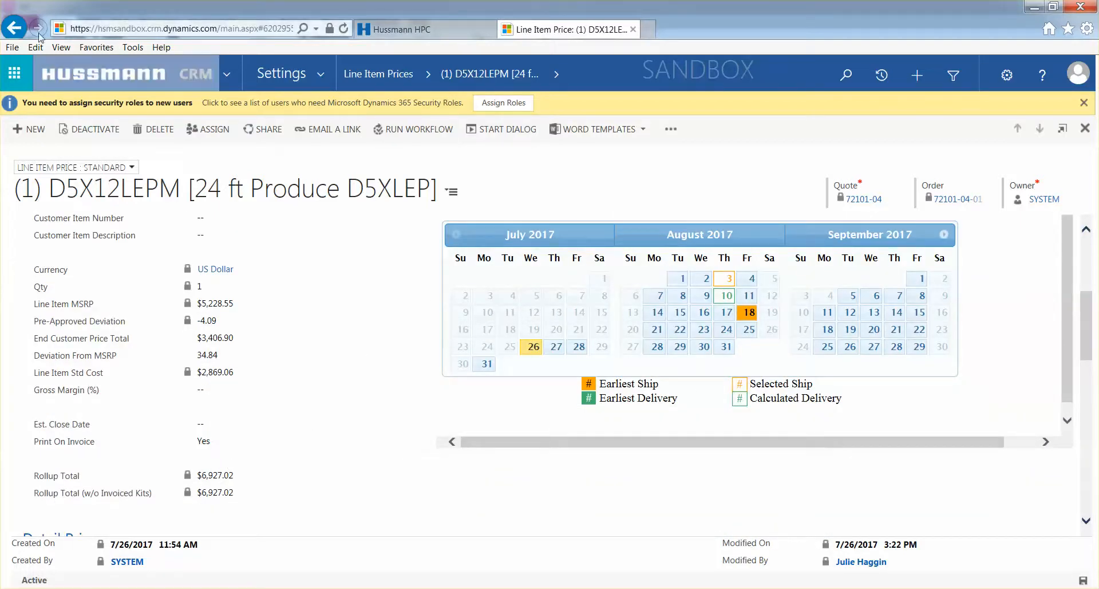
Step: Go back to the order and reopen the full line item list from Order Details
click(14, 28)
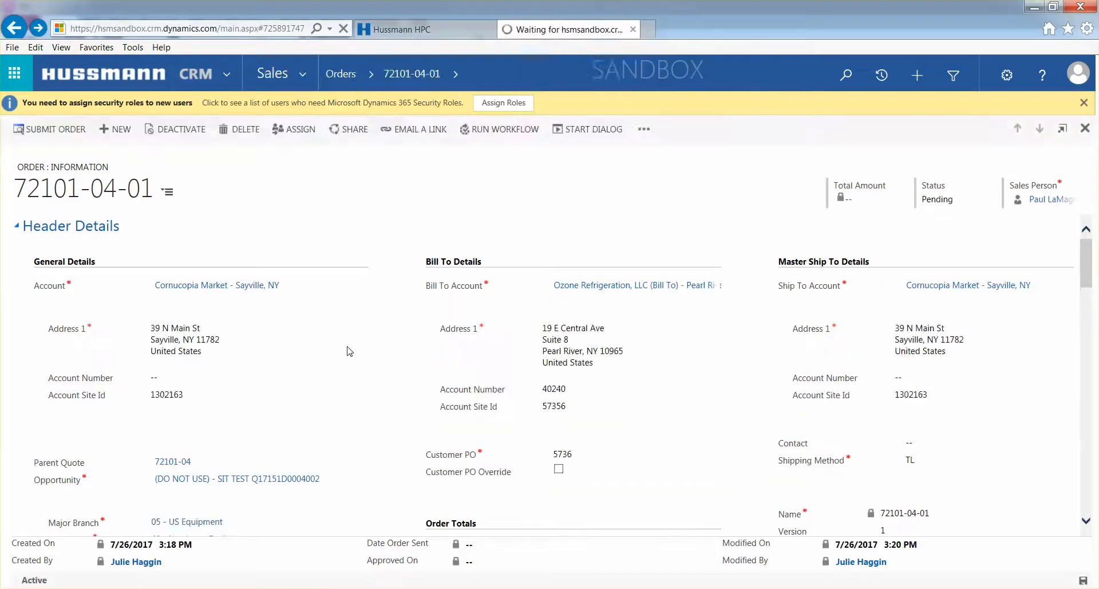
scroll(349, 351, down, 1)
scroll(349, 351, down, 3)
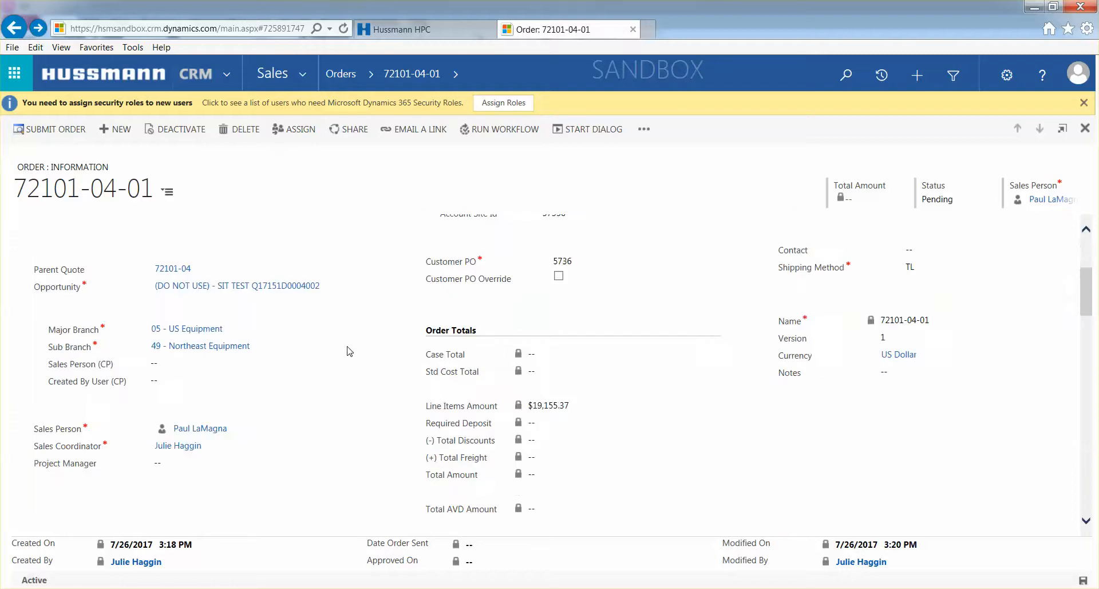
scroll(349, 351, down, 7)
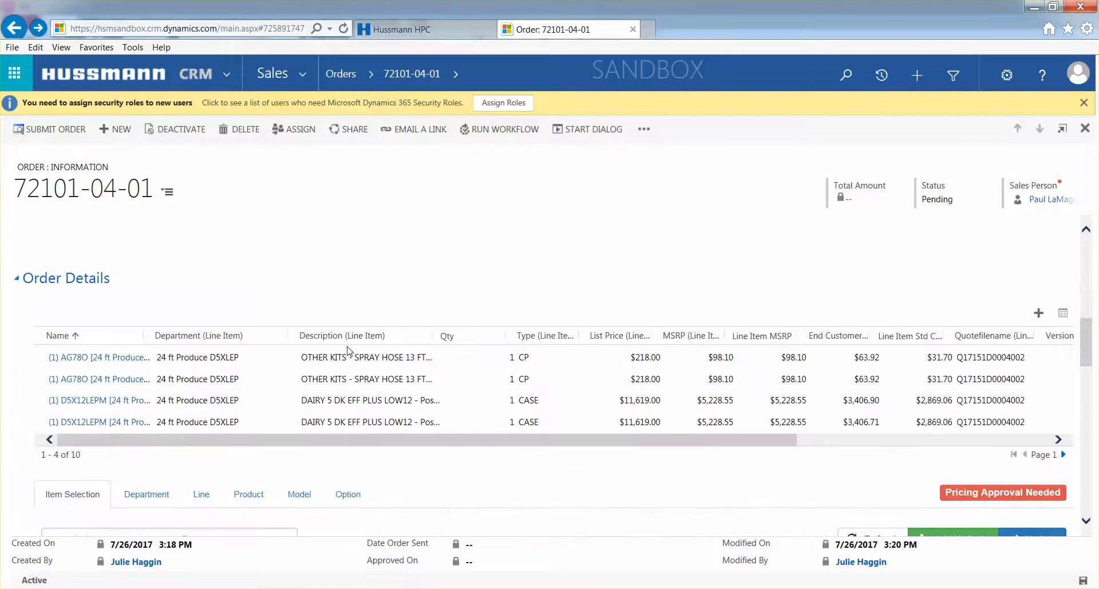
click(1065, 312)
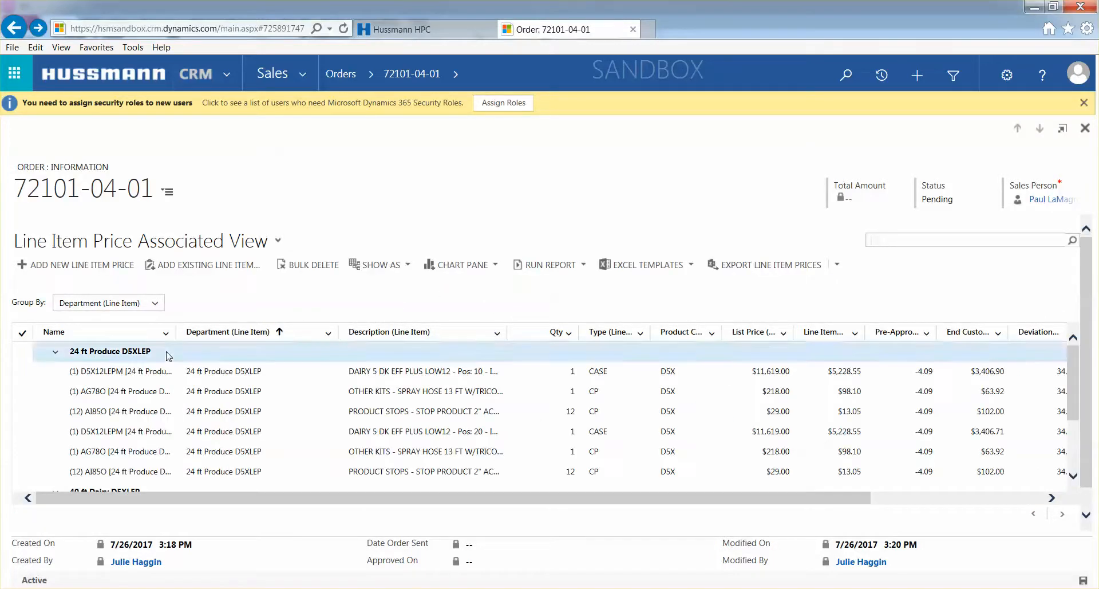
Step: Open the first AG78O spray hose line item of the 24 ft Produce group, set Print On Invoice to No, and save it
click(119, 395)
click(119, 395)
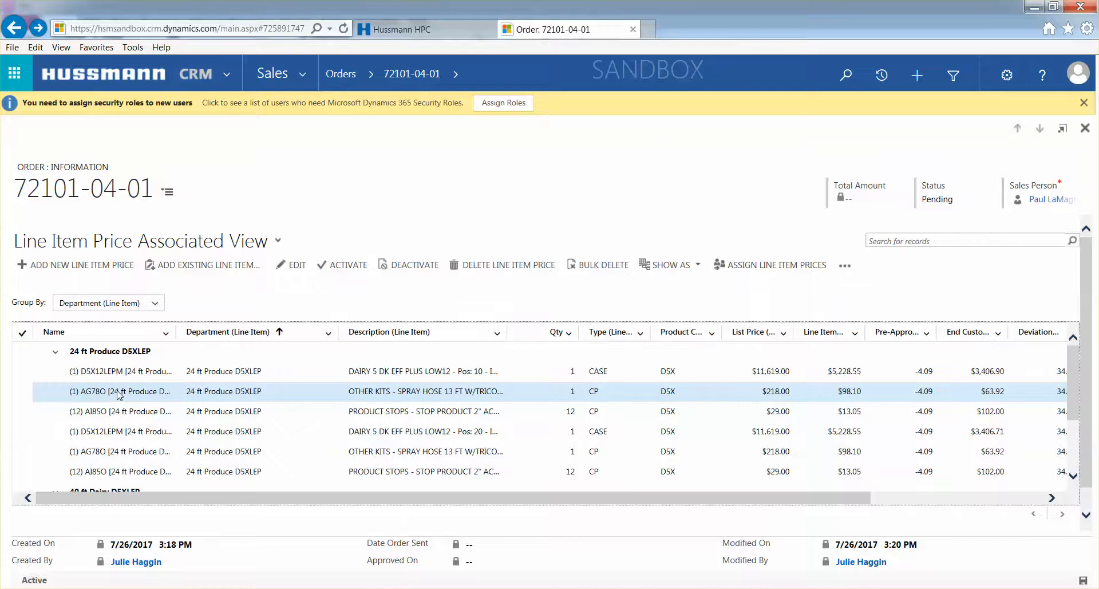
double_click(120, 394)
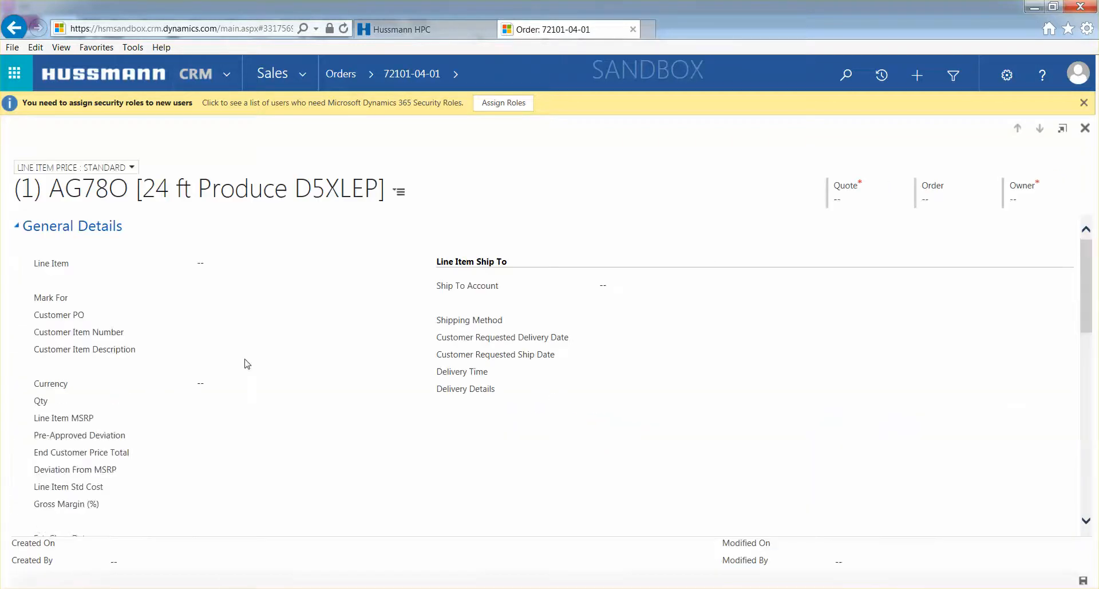
scroll(398, 324, down, 3)
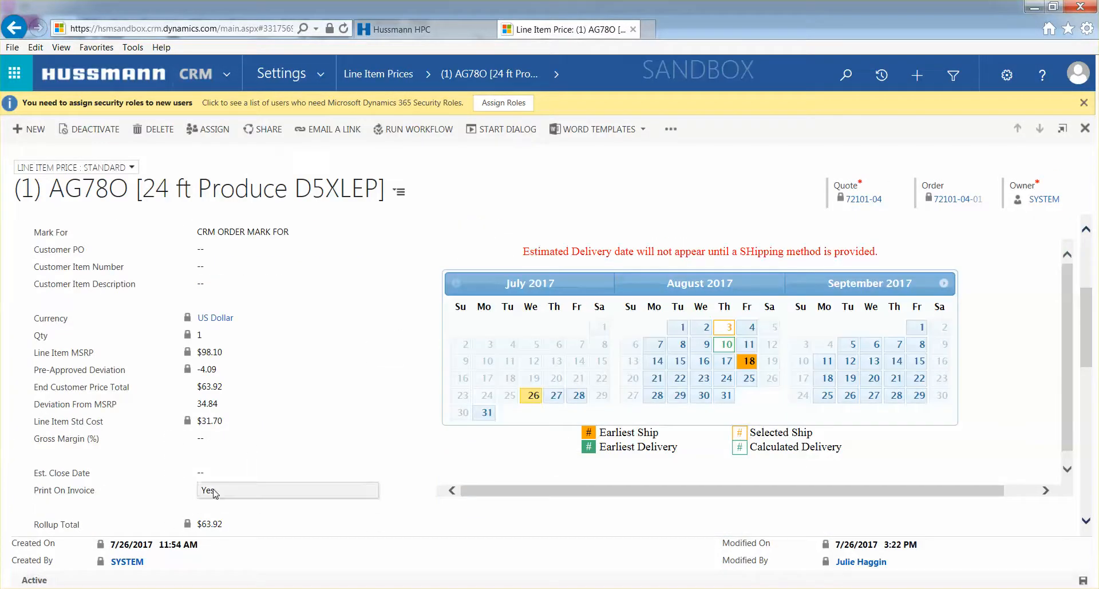
click(213, 491)
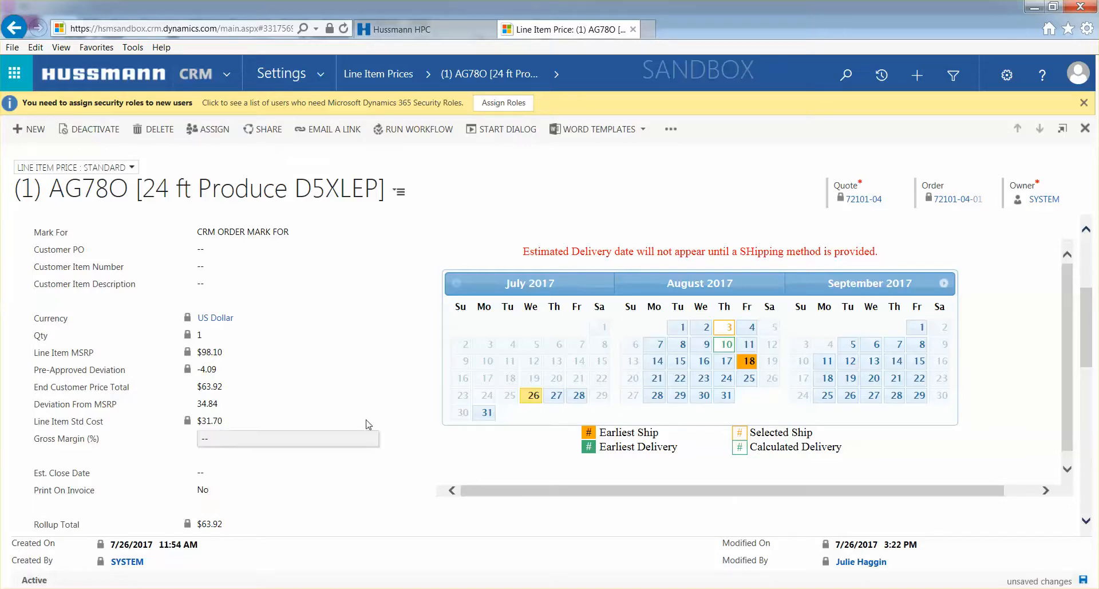
click(1085, 579)
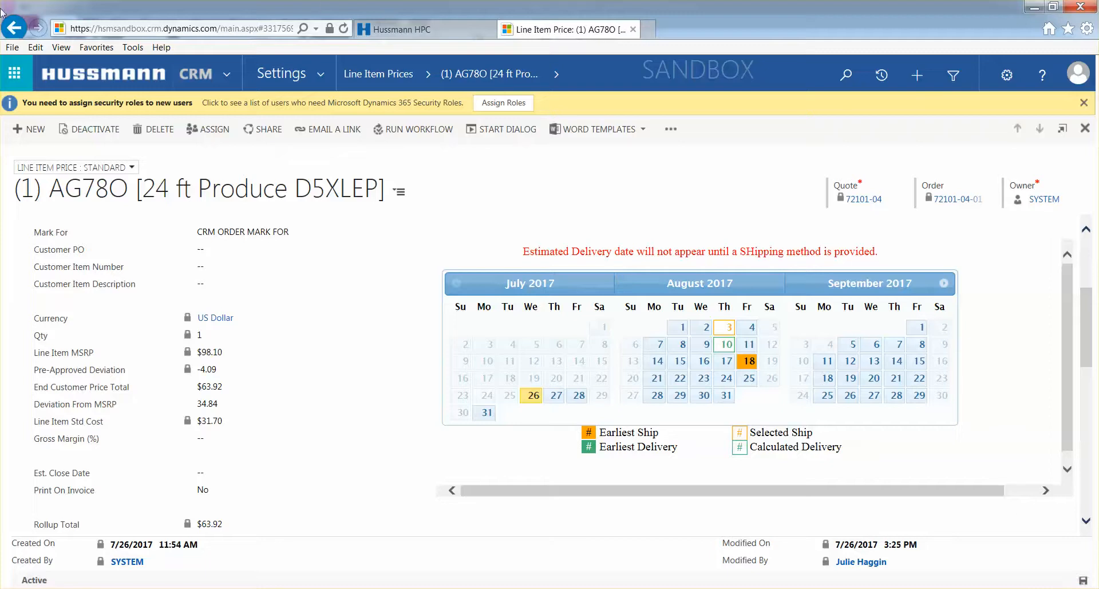
Step: Return to the order from the spray hose line item and open the full line item list from Order Details
click(14, 27)
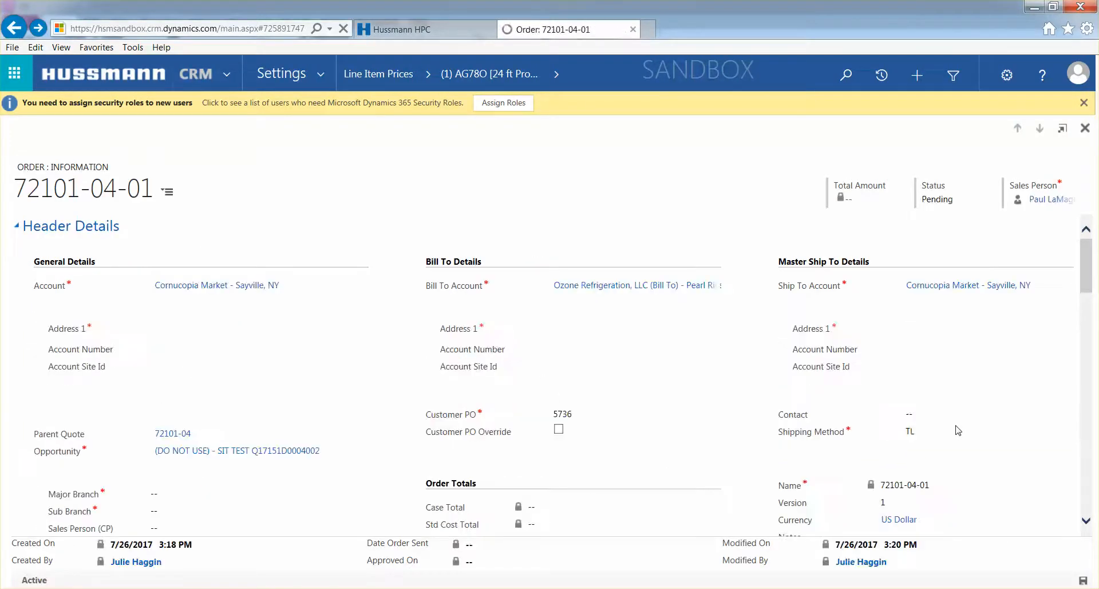
scroll(962, 458, down, 3)
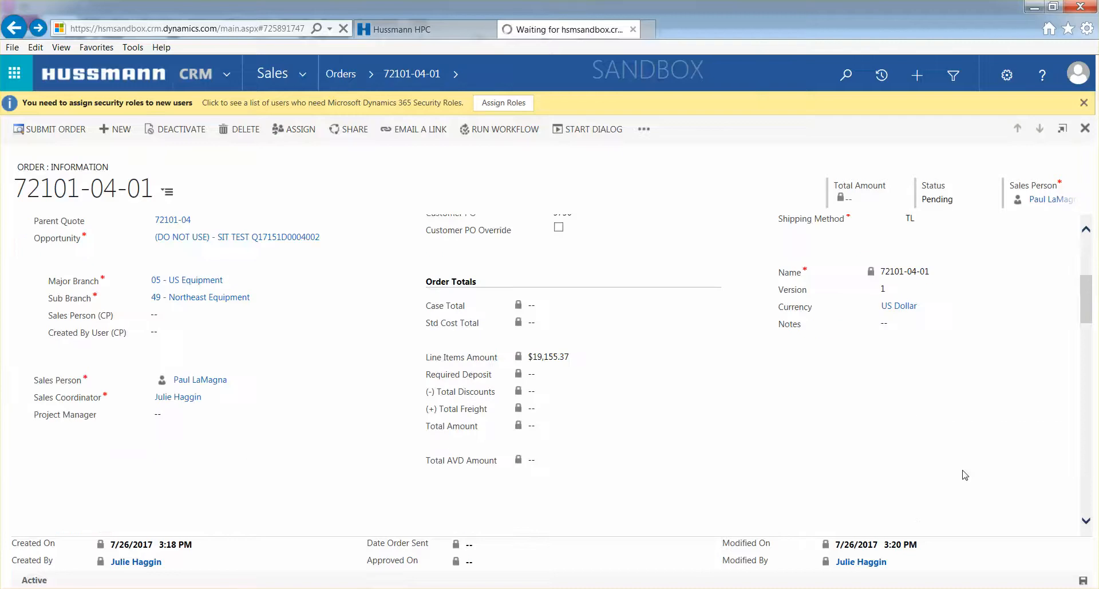
scroll(965, 475, down, 3)
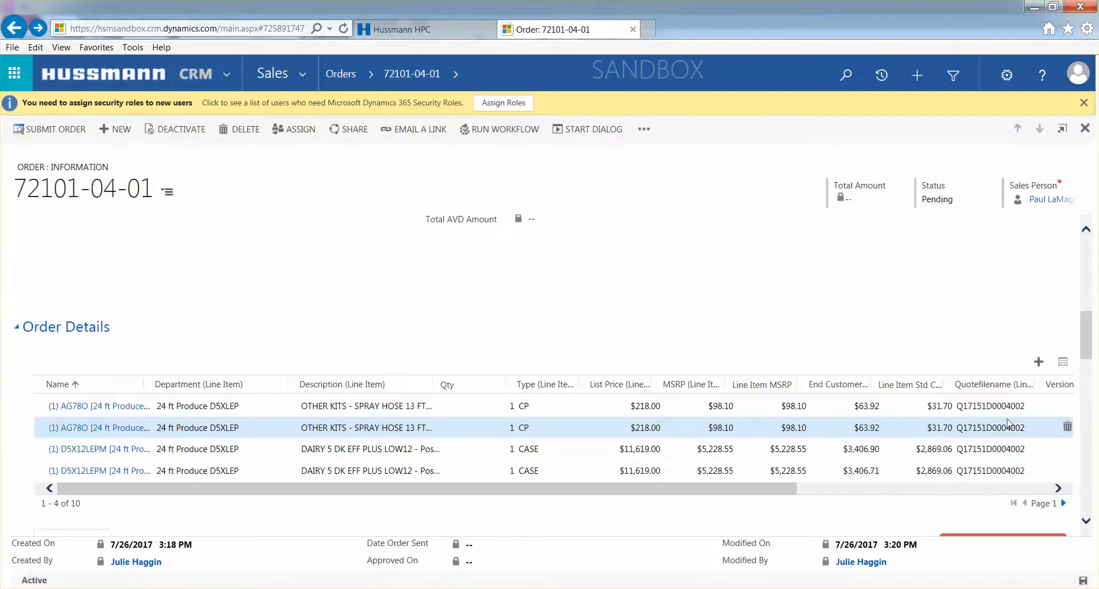
click(1062, 363)
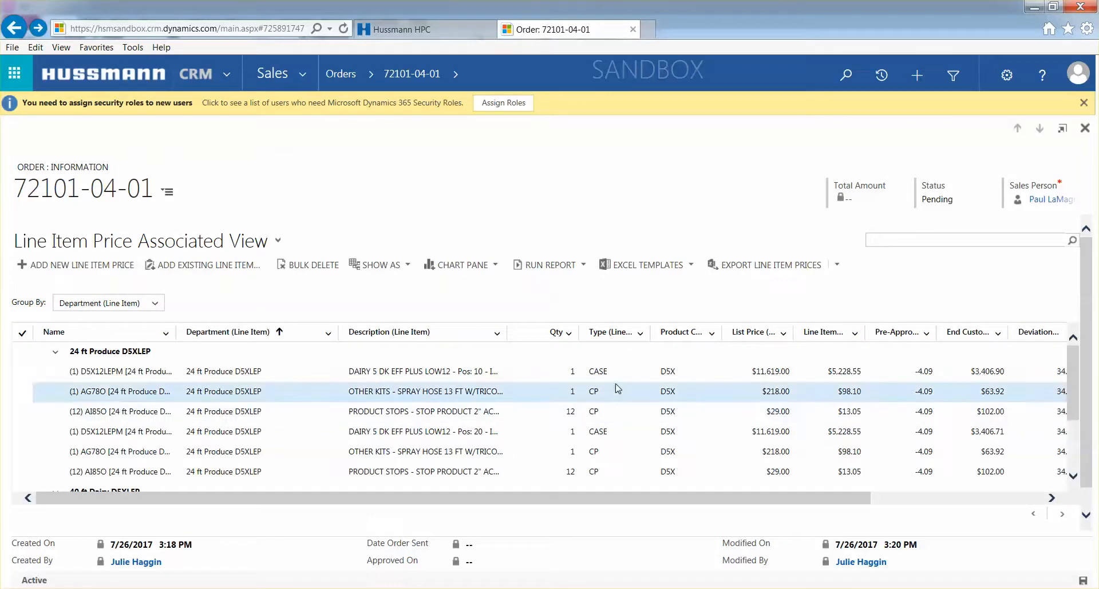
Step: Select both AI85O product stops and the second AG78O spray hose in 24 ft Produce, and bulk-set Print On Invoice to No
click(24, 413)
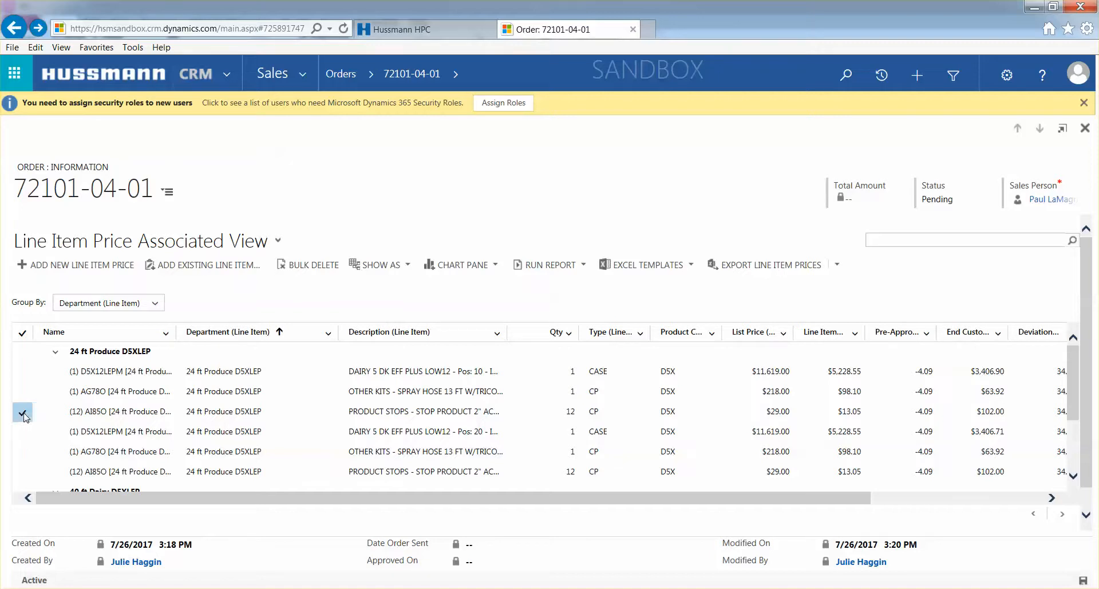
click(22, 460)
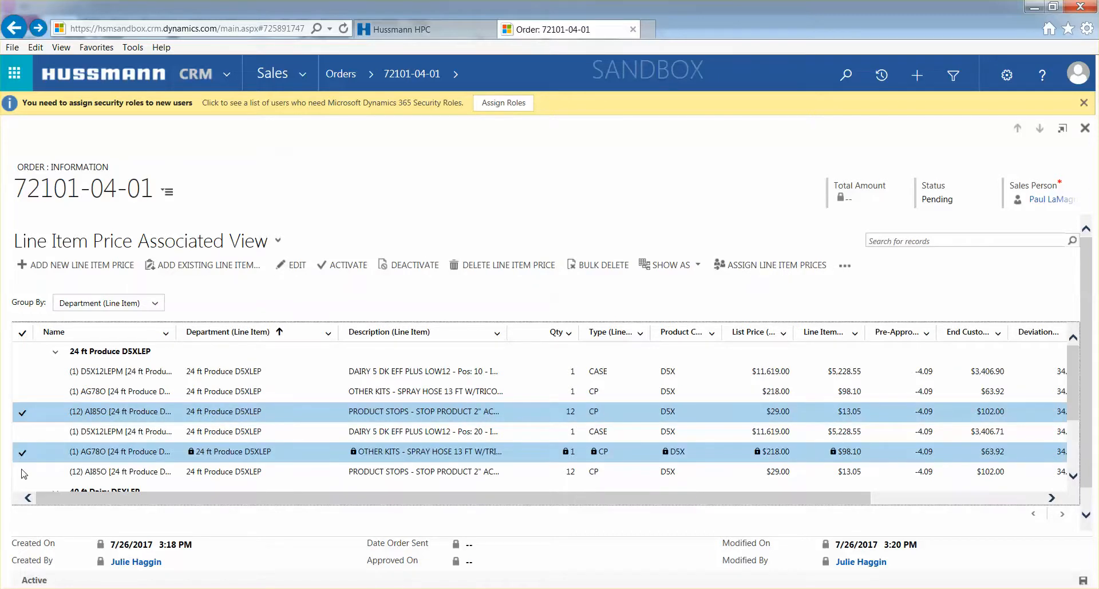
click(24, 474)
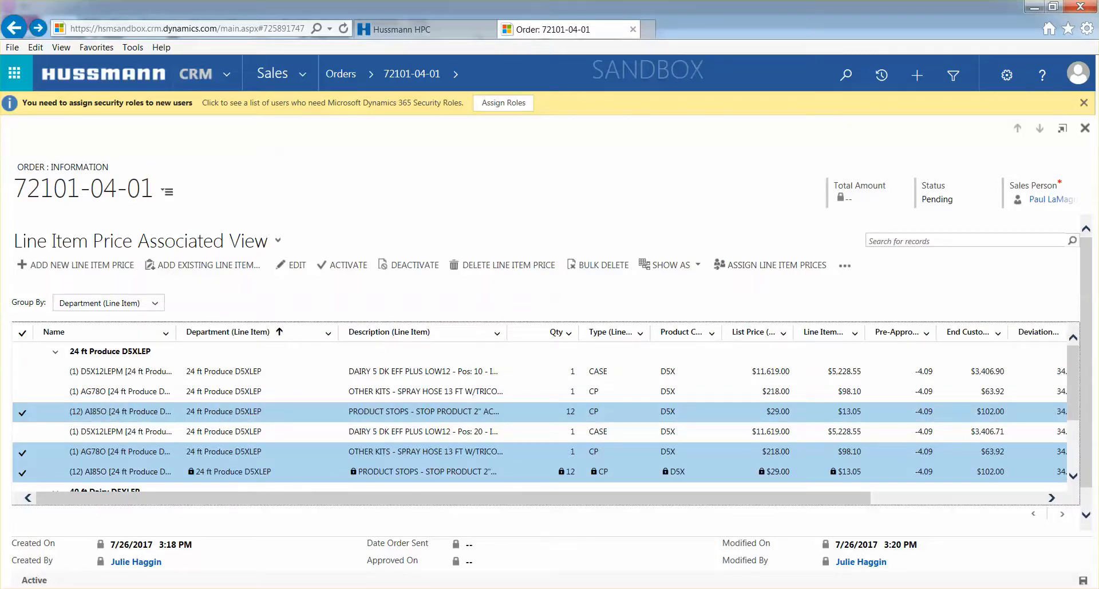
click(1074, 477)
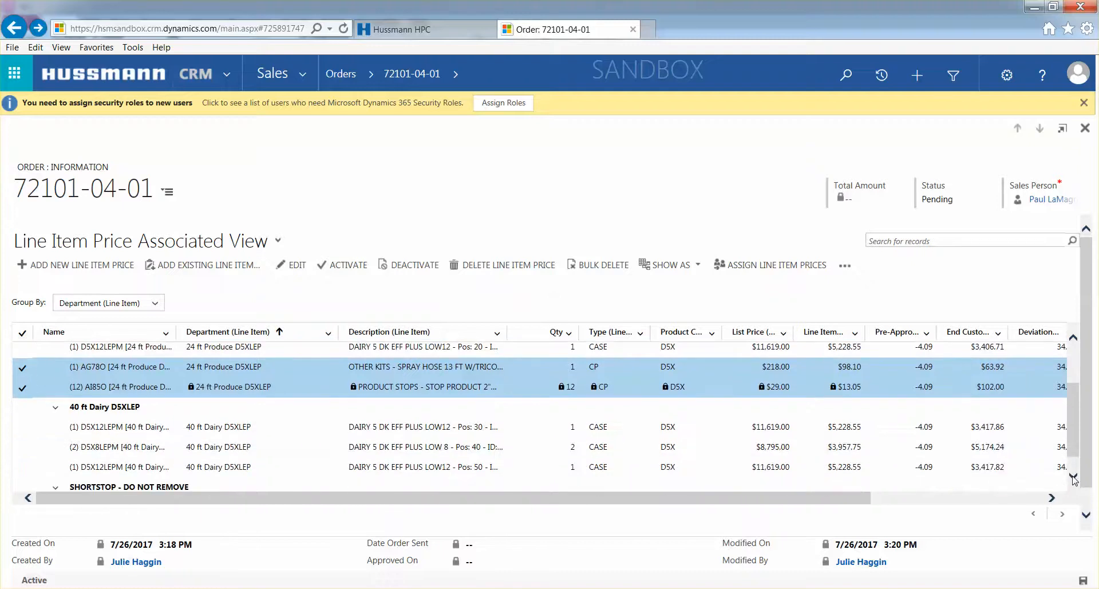
click(1073, 337)
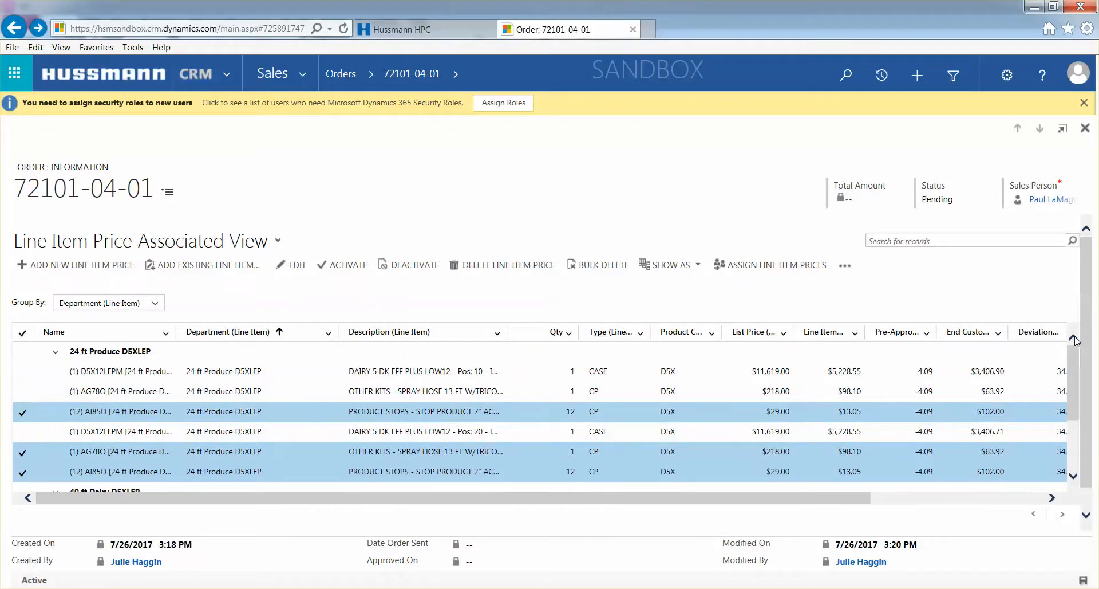
click(297, 266)
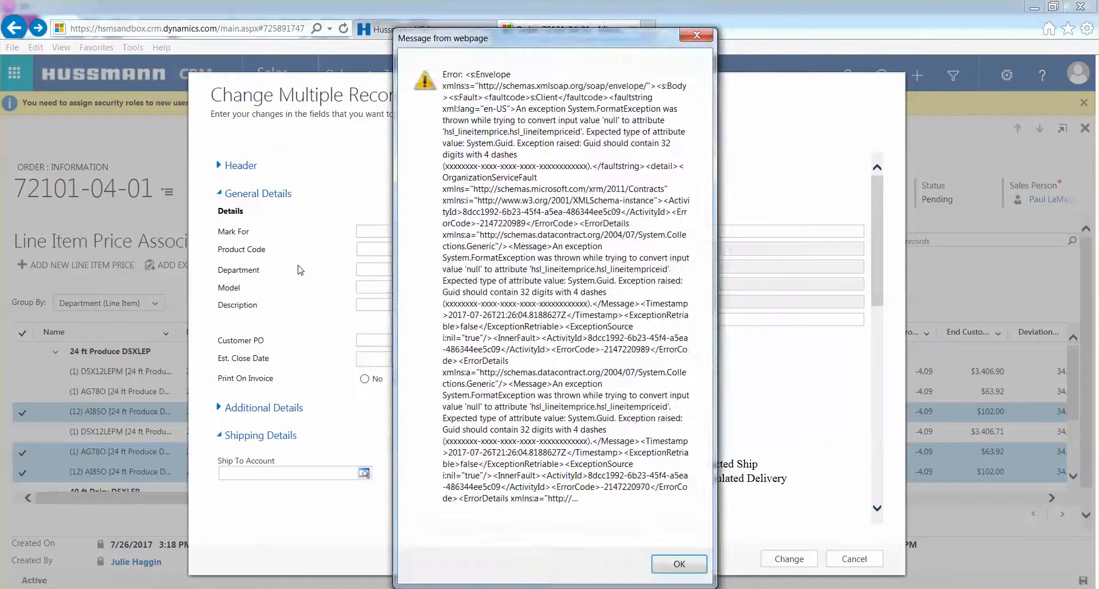
click(682, 567)
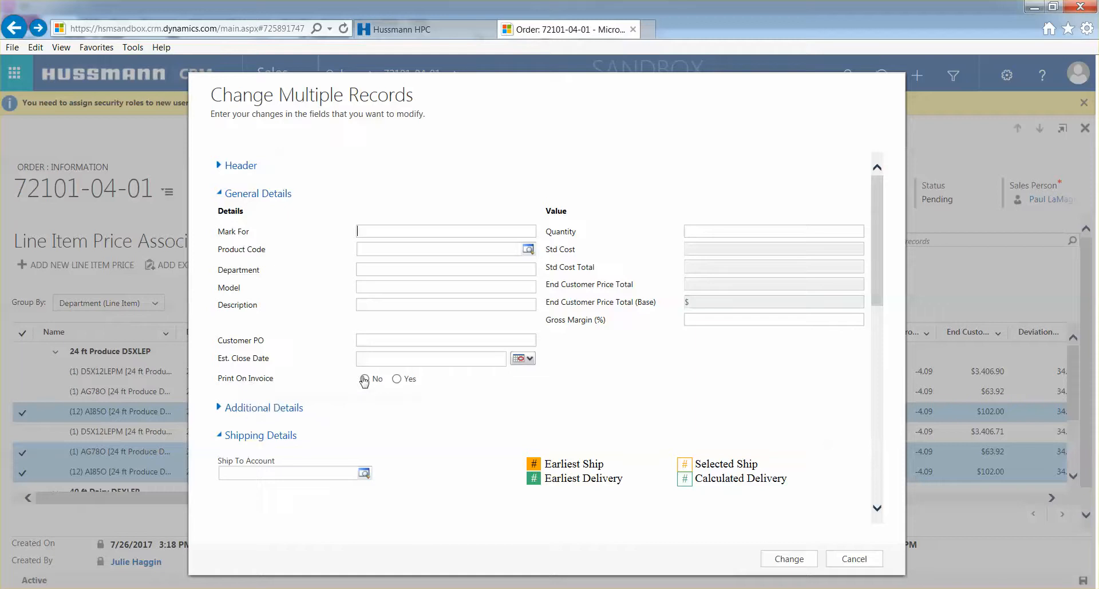
click(796, 557)
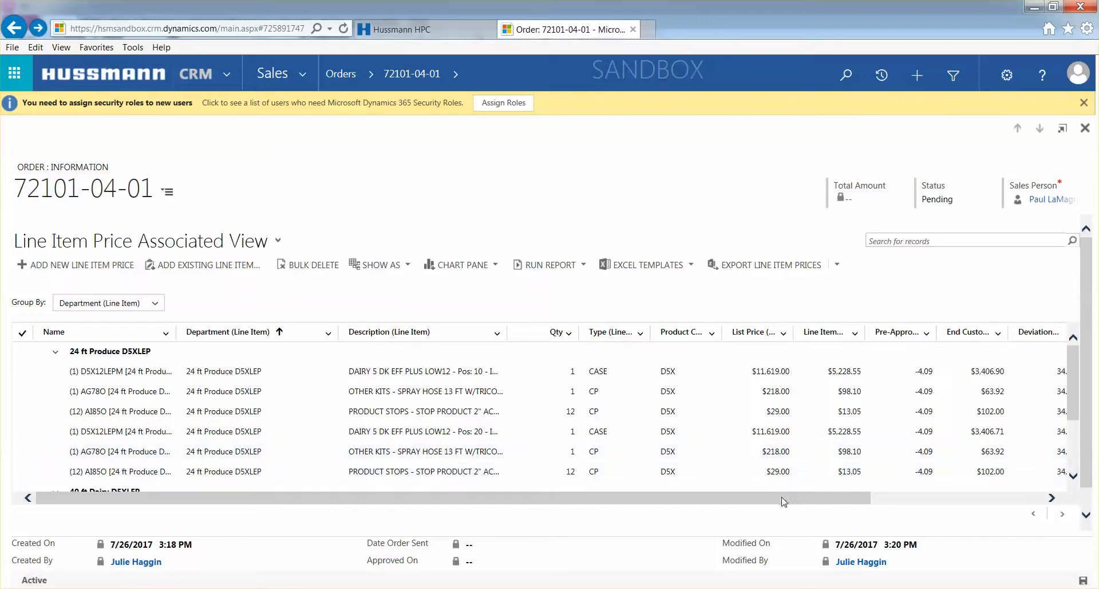
Step: Reselect the Line Item Price Associated View and look over the line item columns
drag(783, 501, 589, 525)
click(277, 241)
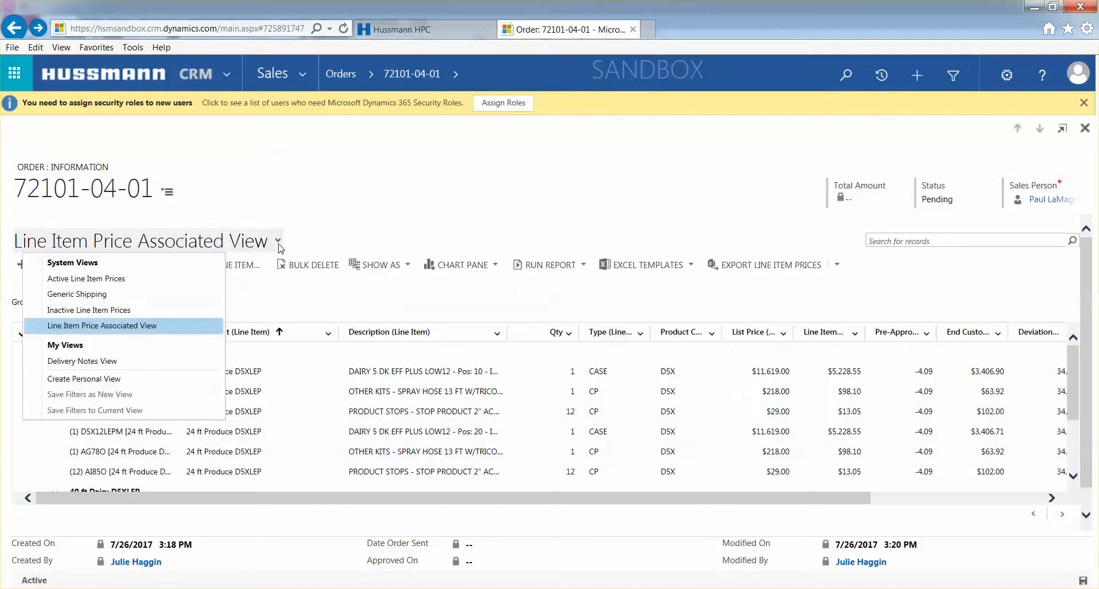
click(141, 325)
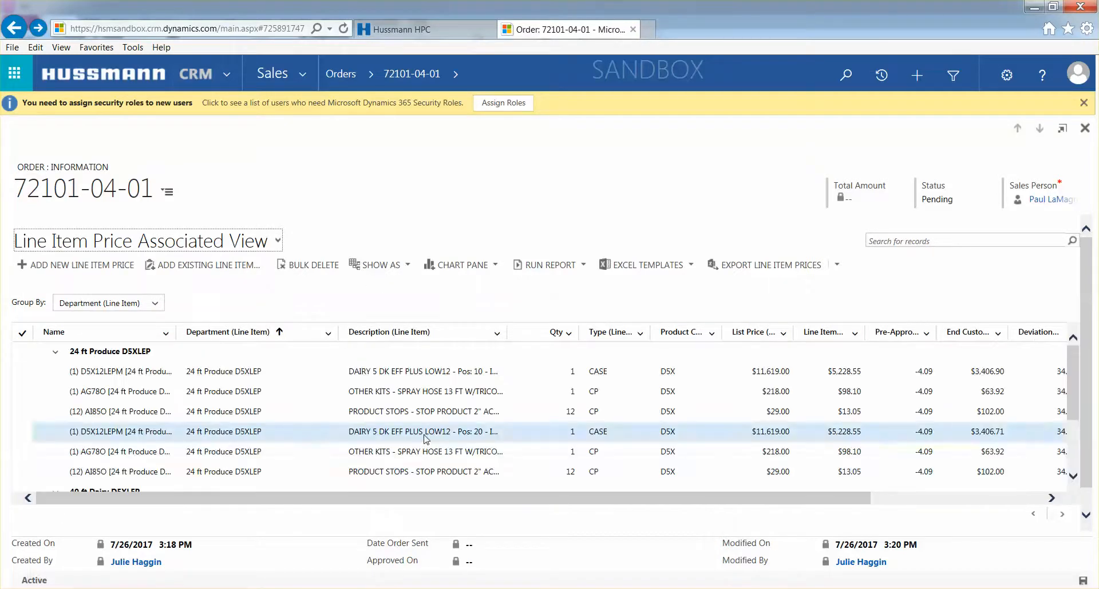
drag(707, 501, 671, 495)
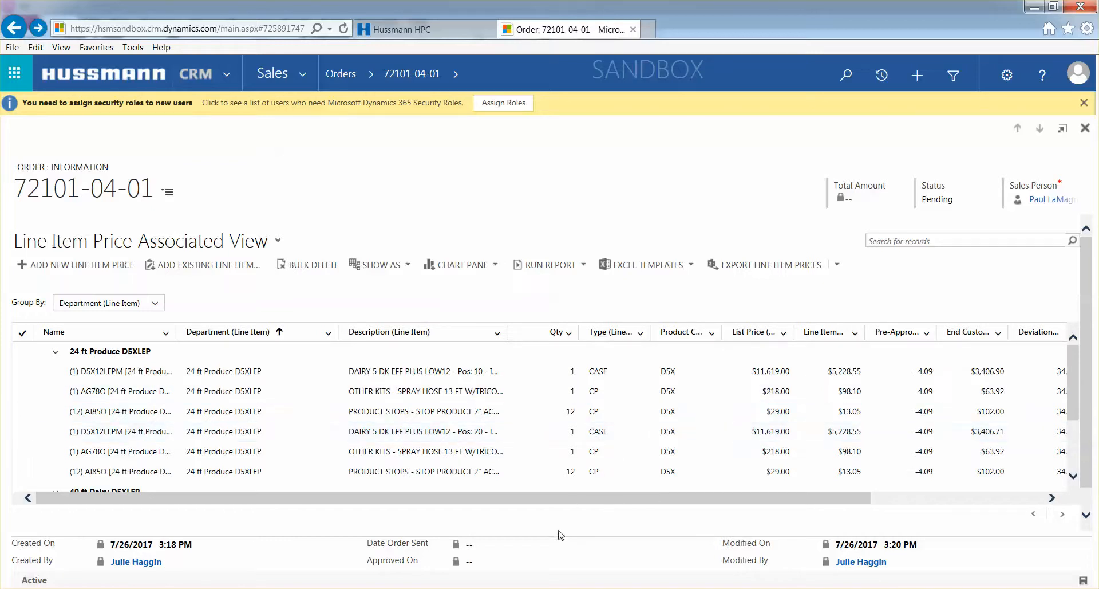
Step: Close the line item list and reopen the associated order from the quote's Orders section
click(1085, 129)
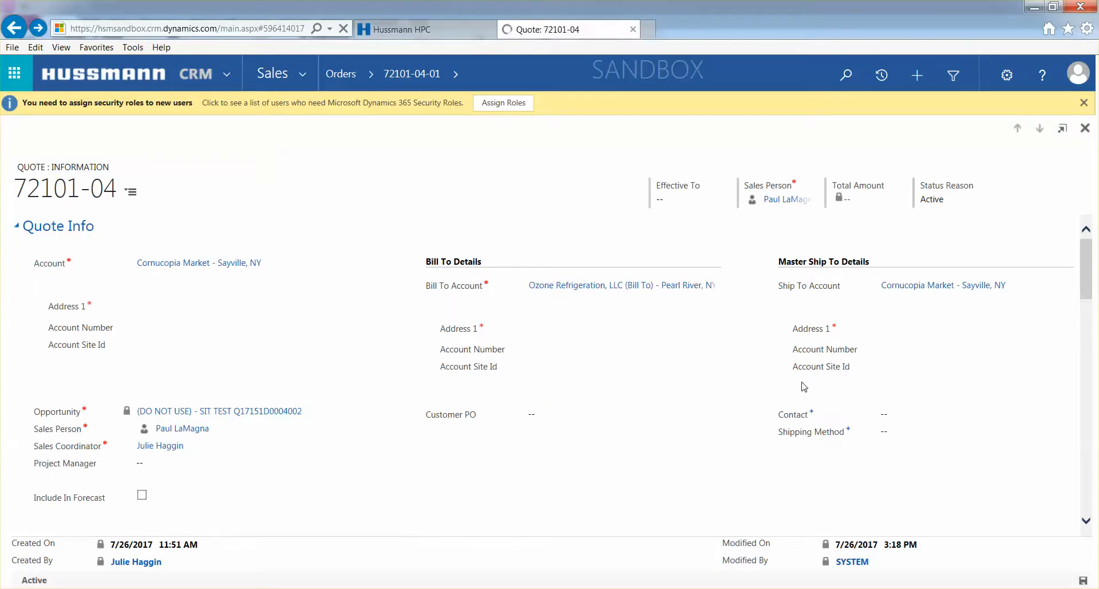
scroll(804, 386, down, 5)
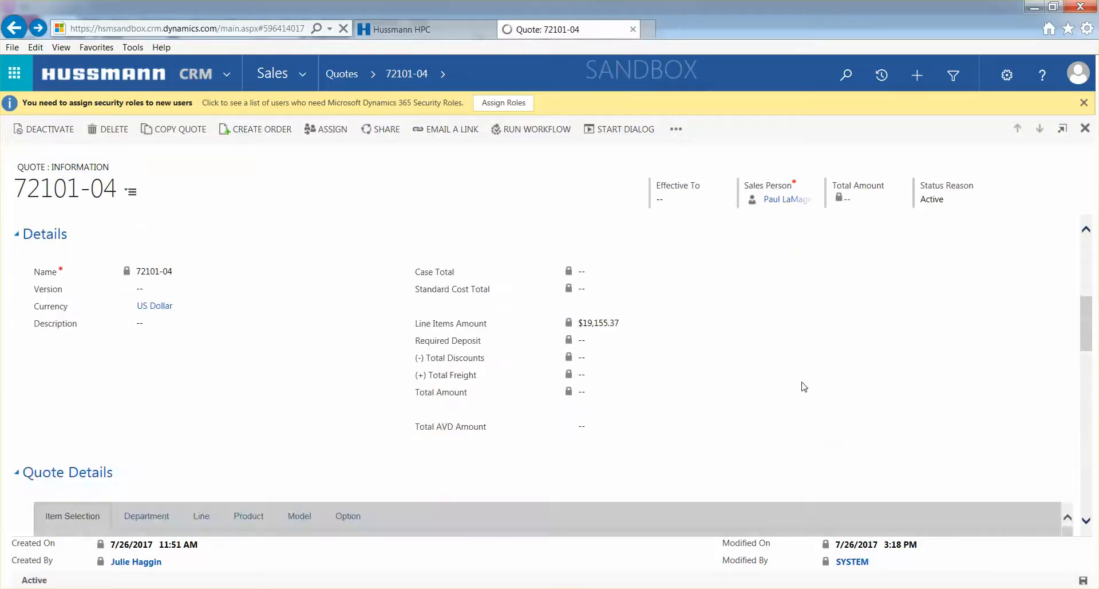
scroll(805, 387, down, 2)
scroll(804, 387, down, 6)
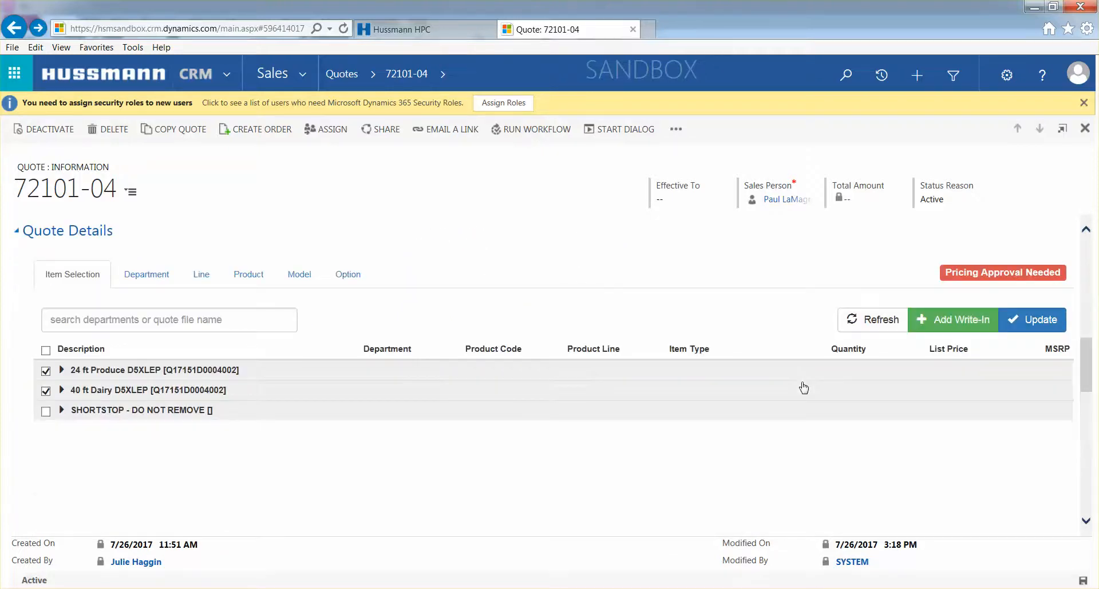
scroll(804, 386, down, 2)
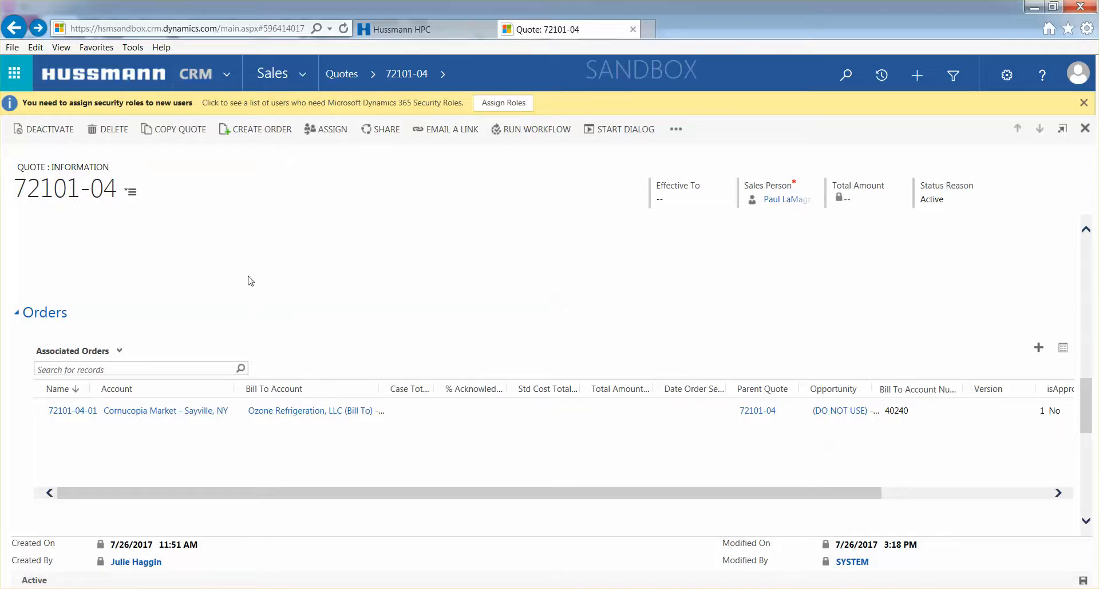
click(66, 410)
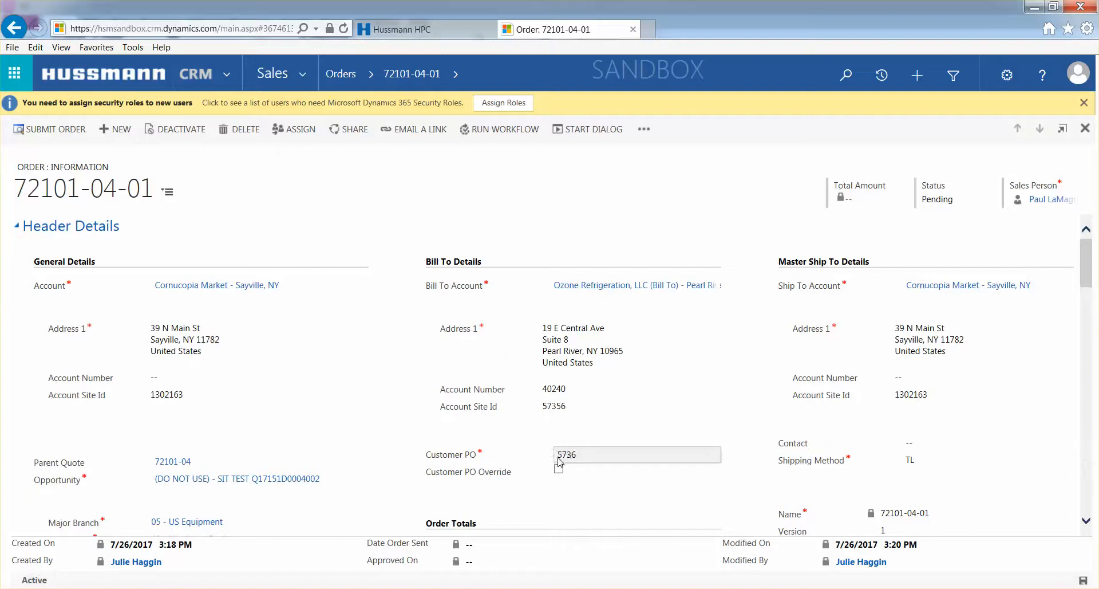
Step: Review the customer requested dates and delivery times in the order's Shipping Details, including the second page of line items
scroll(642, 451, down, 4)
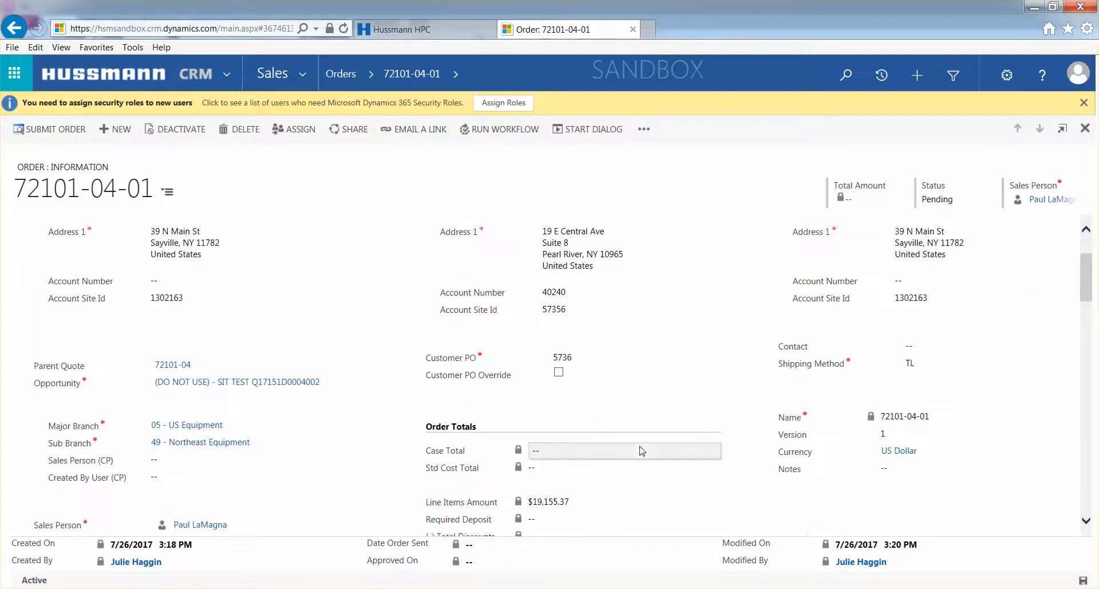
scroll(642, 451, down, 6)
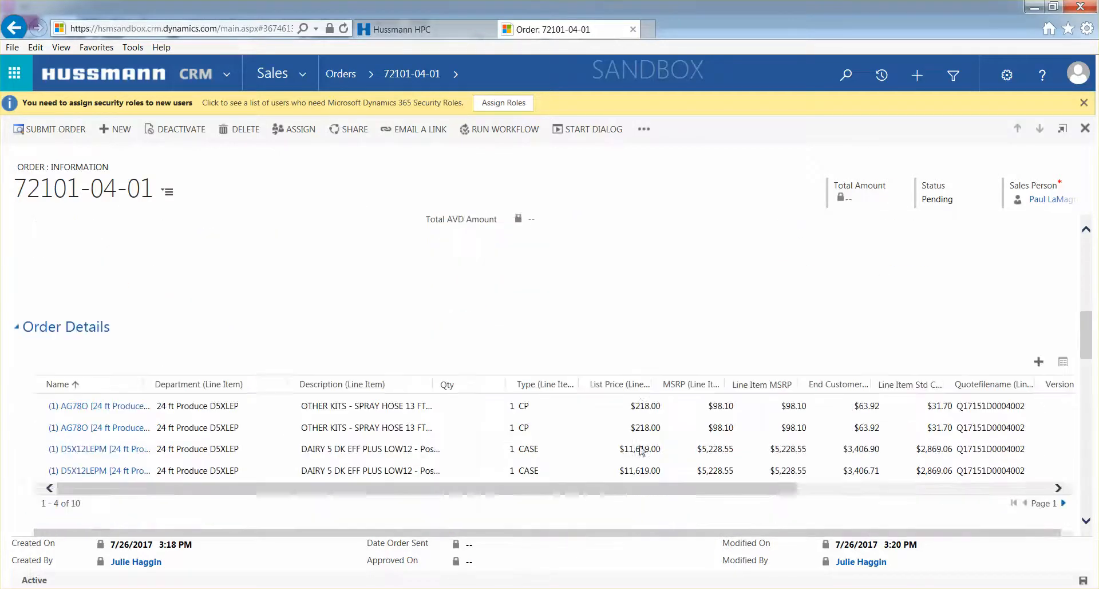
scroll(643, 451, down, 6)
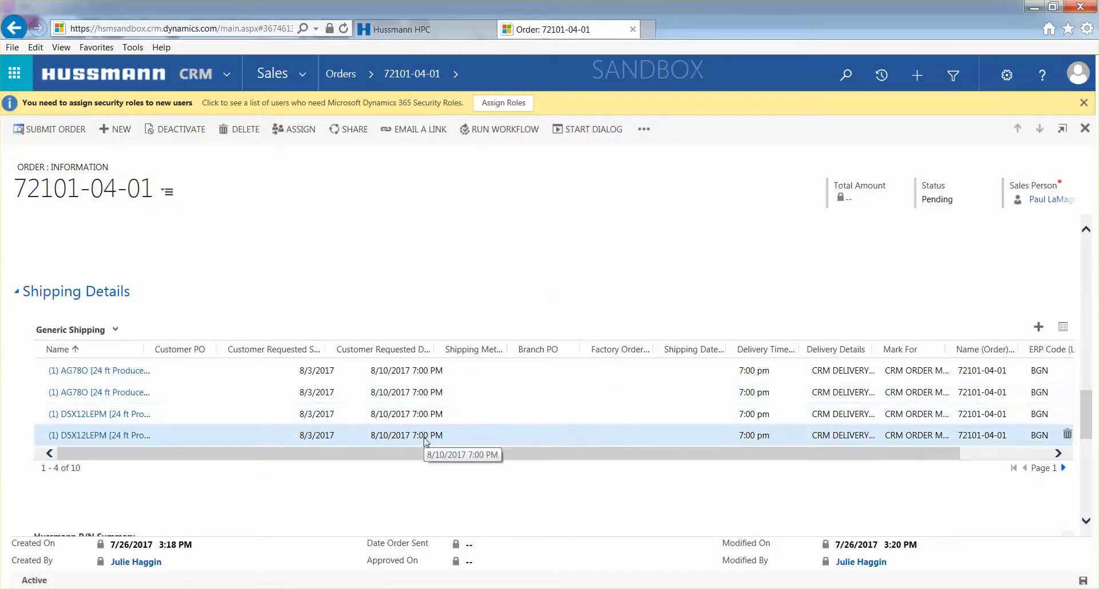
click(1063, 468)
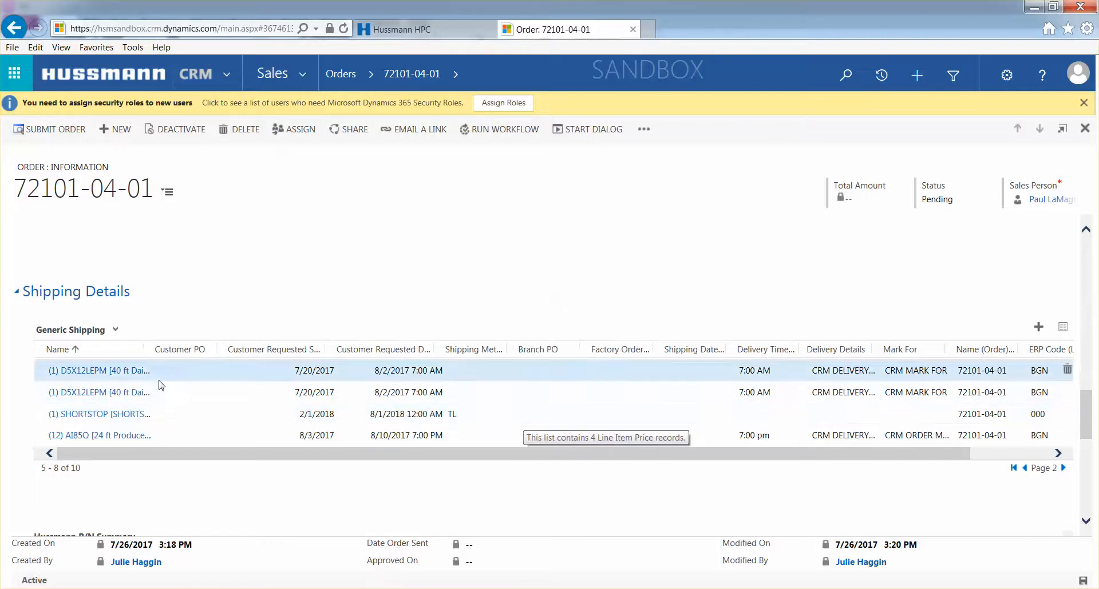
Step: Open the SHORTSTOP line item from Shipping Details, set its Delivery Time to 8:00 AM, and attempt to save it
click(123, 416)
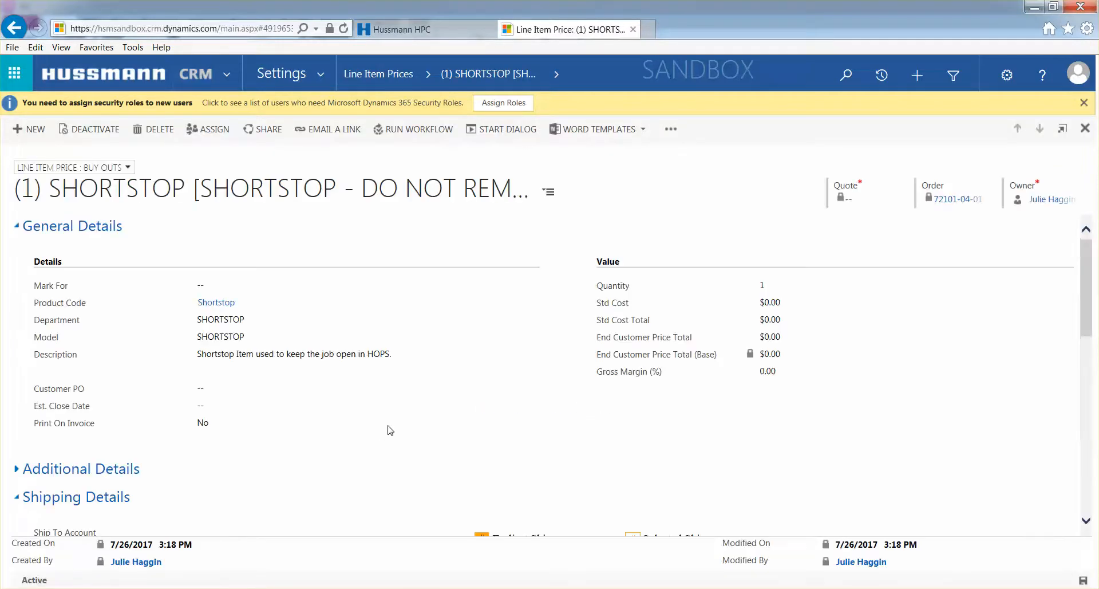
scroll(477, 440, down, 4)
scroll(477, 439, down, 2)
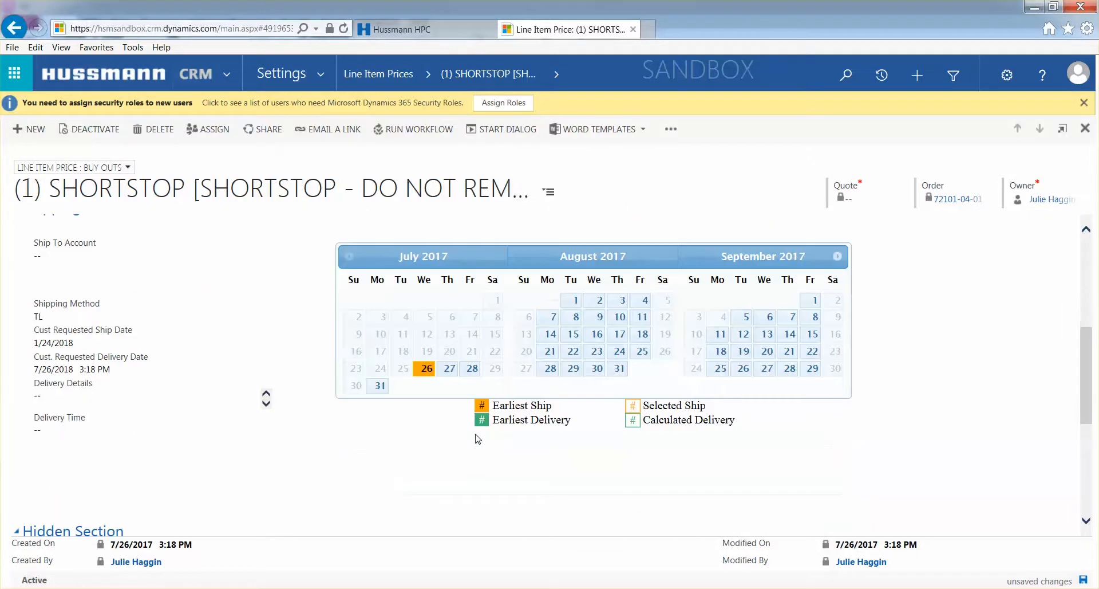
click(68, 431)
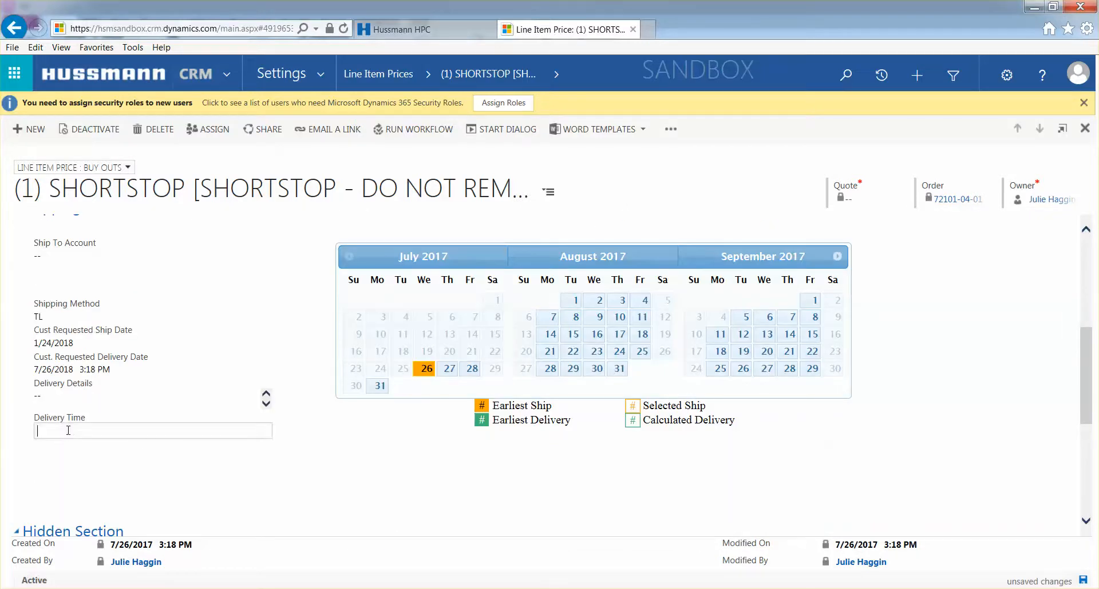
text(8:00 AM)
click(75, 484)
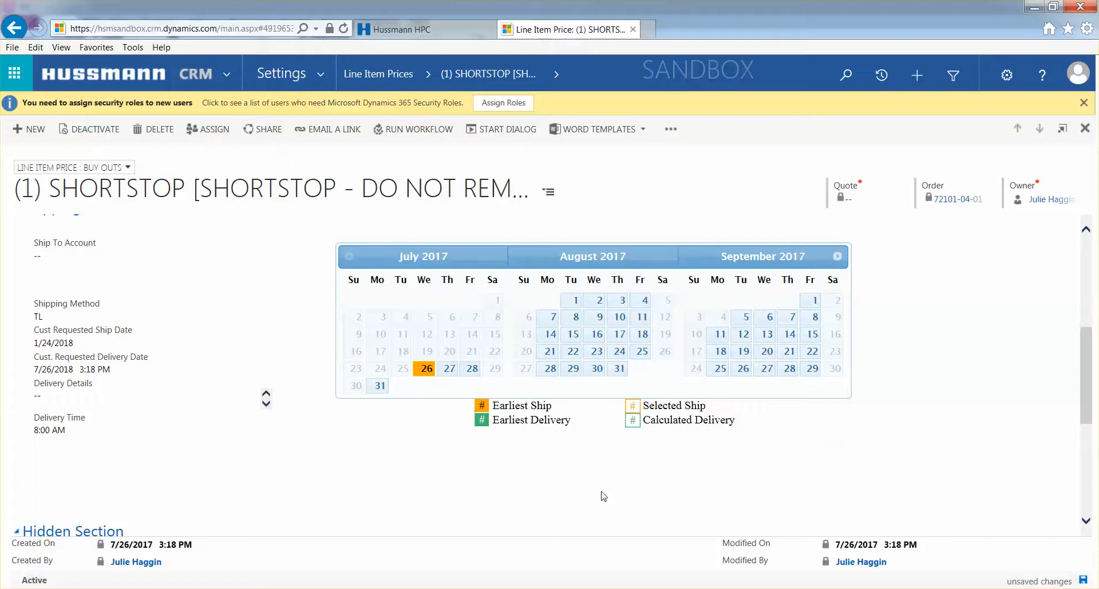
click(1083, 580)
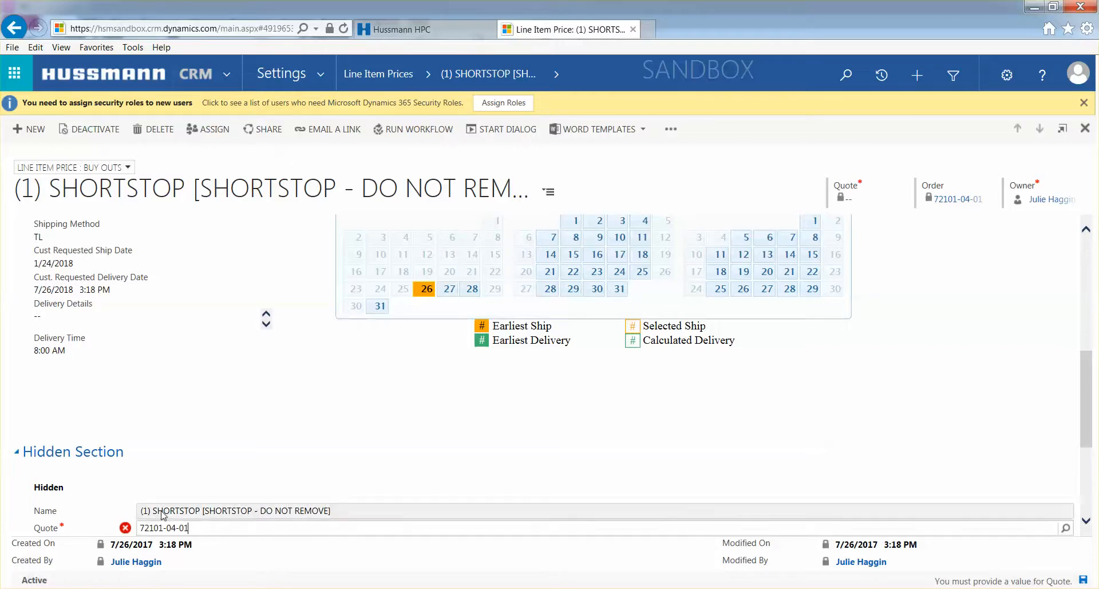
Step: Try to save the SHORTSTOP line item with the order's number as its required Quote value
click(281, 454)
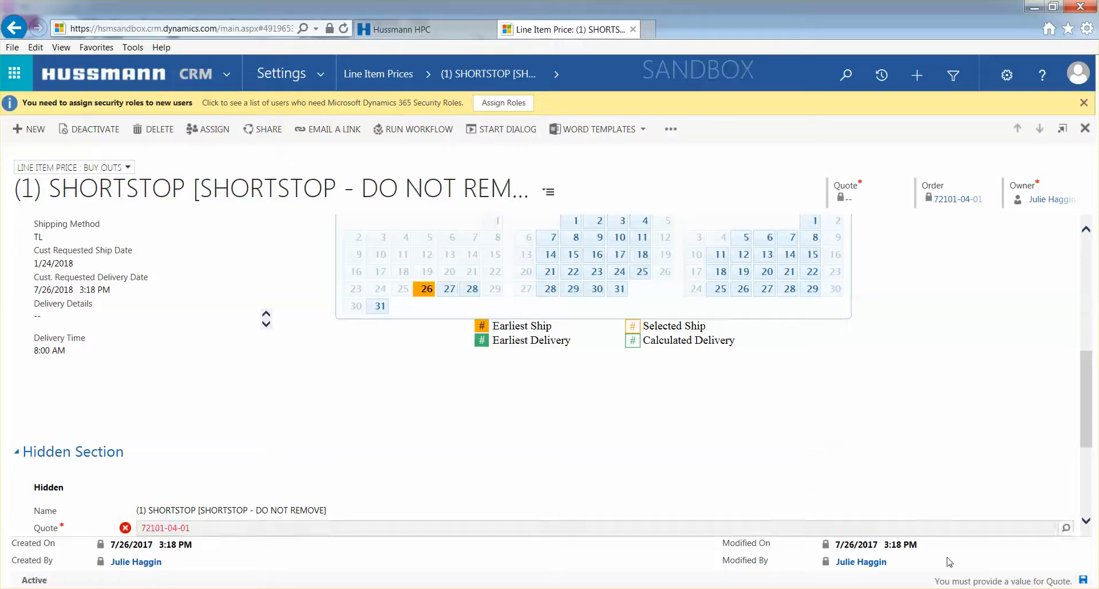
click(1083, 580)
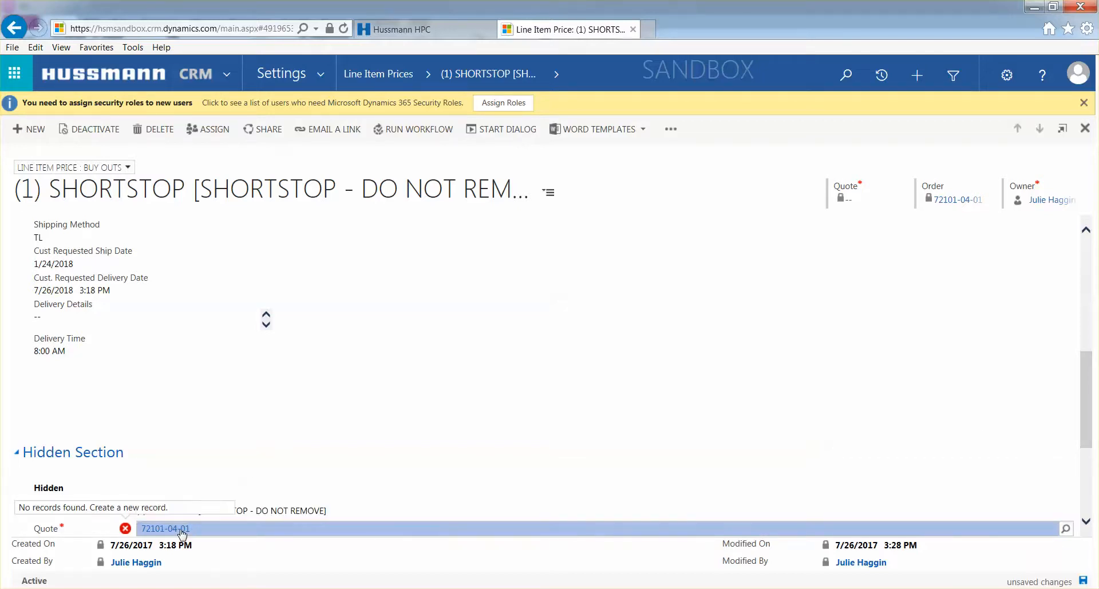
click(269, 460)
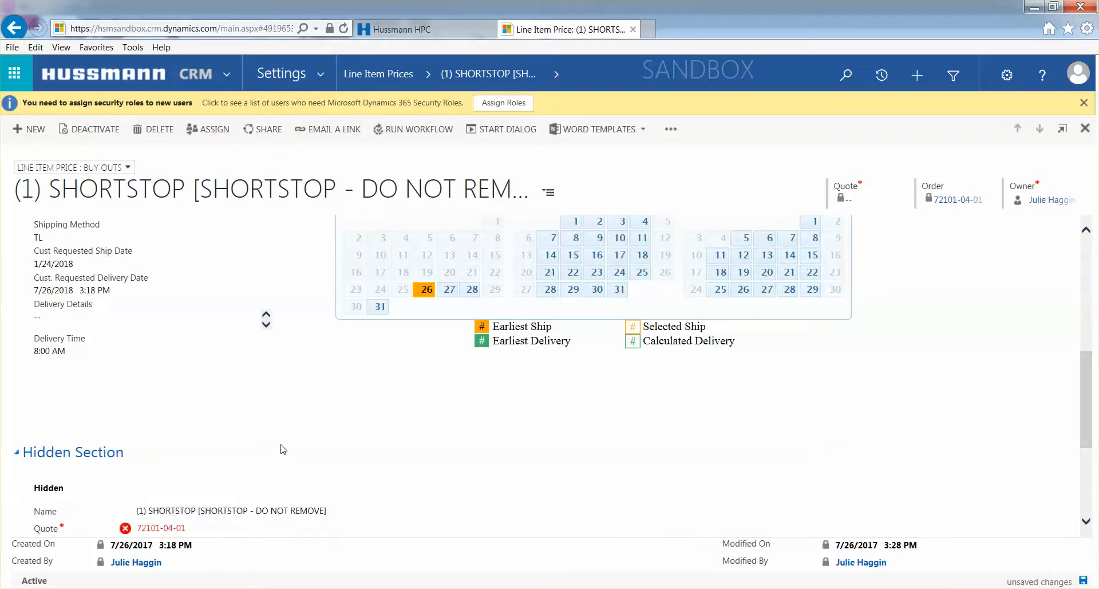
Step: Replace the SHORTSTOP line item's required Quote value with the order's parent quote number and save the record
scroll(274, 455, down, 3)
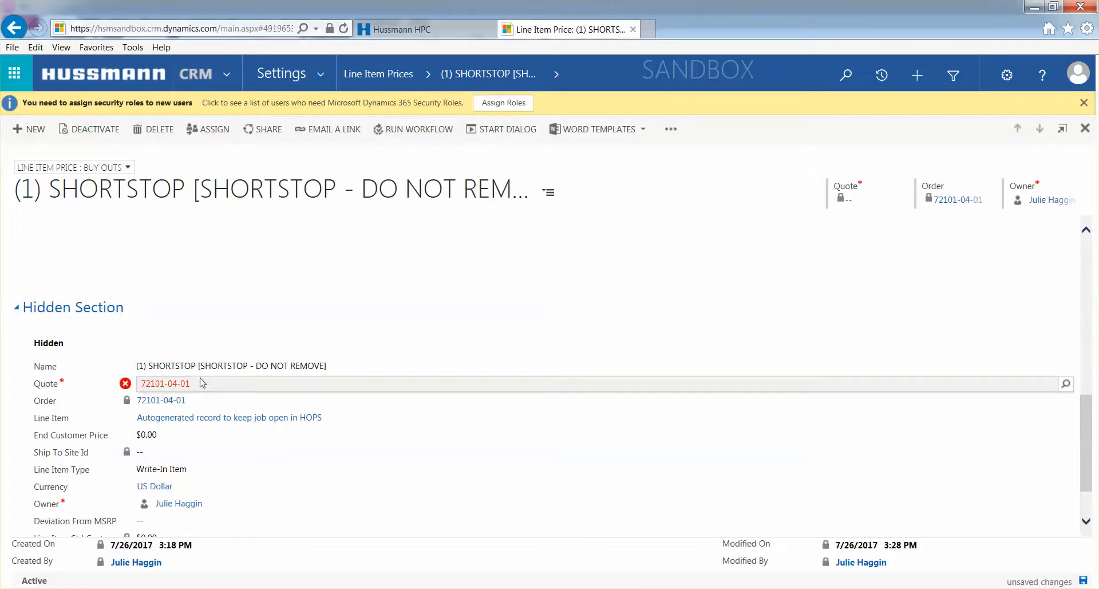
click(231, 379)
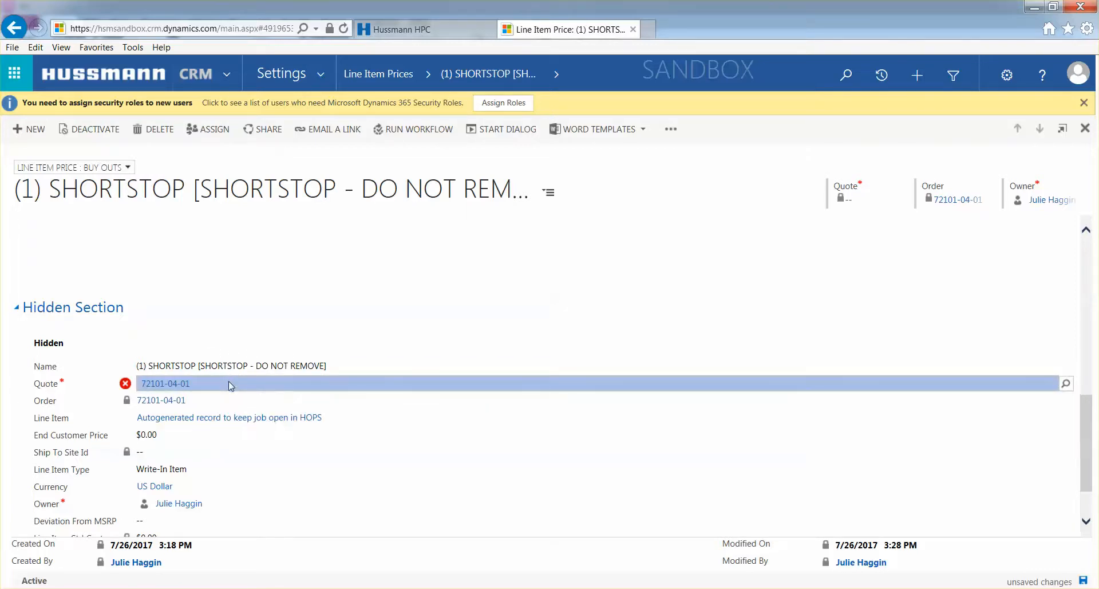
click(229, 381)
key(BackSpace)
key(BackSpace)
key(BackSpace)
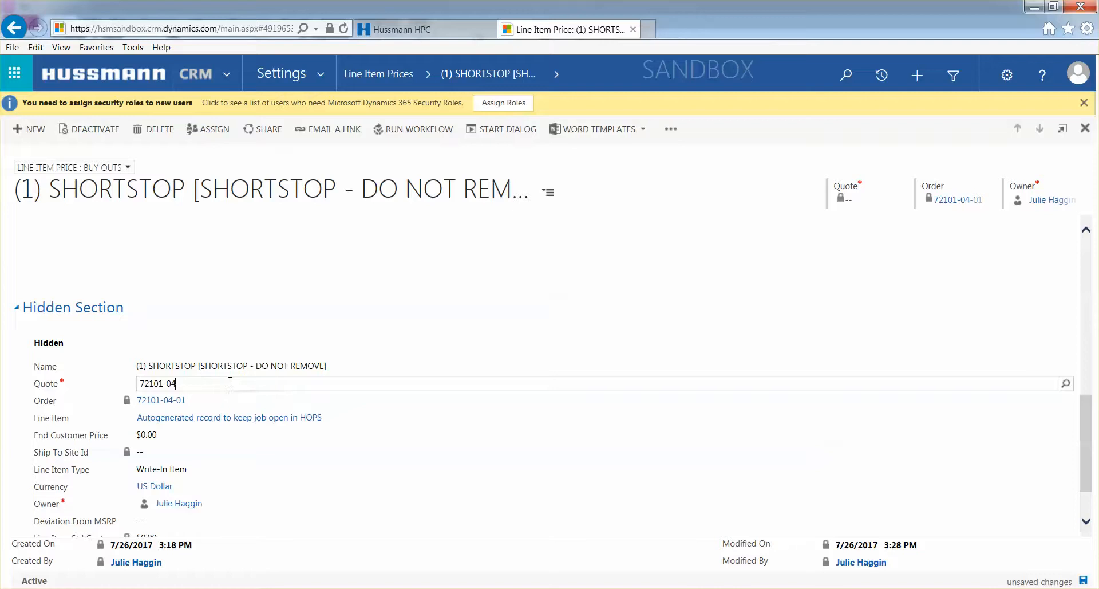
click(345, 319)
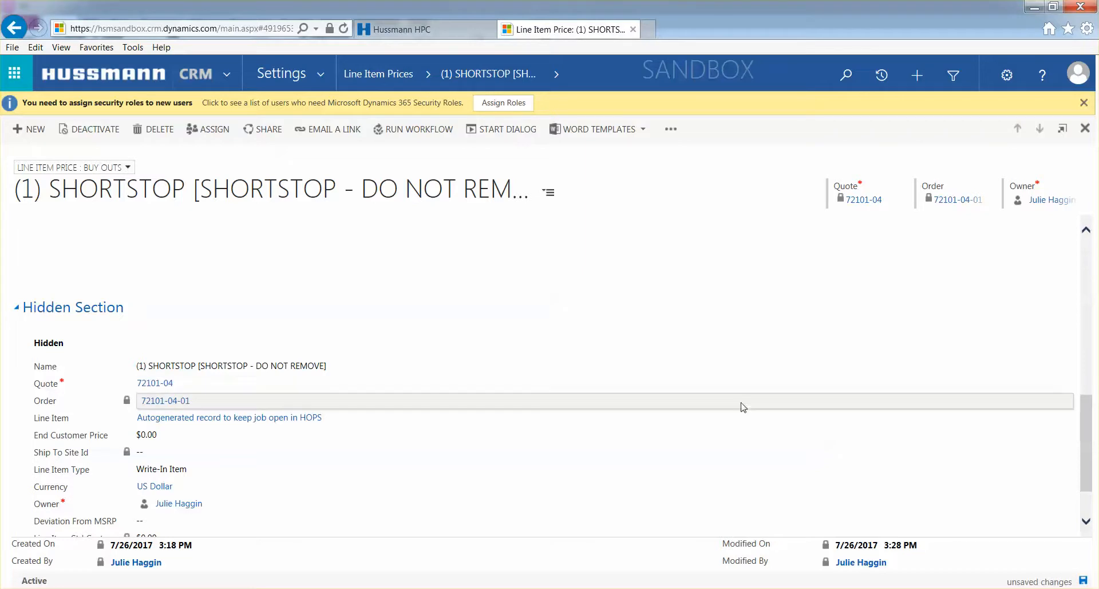
click(1084, 580)
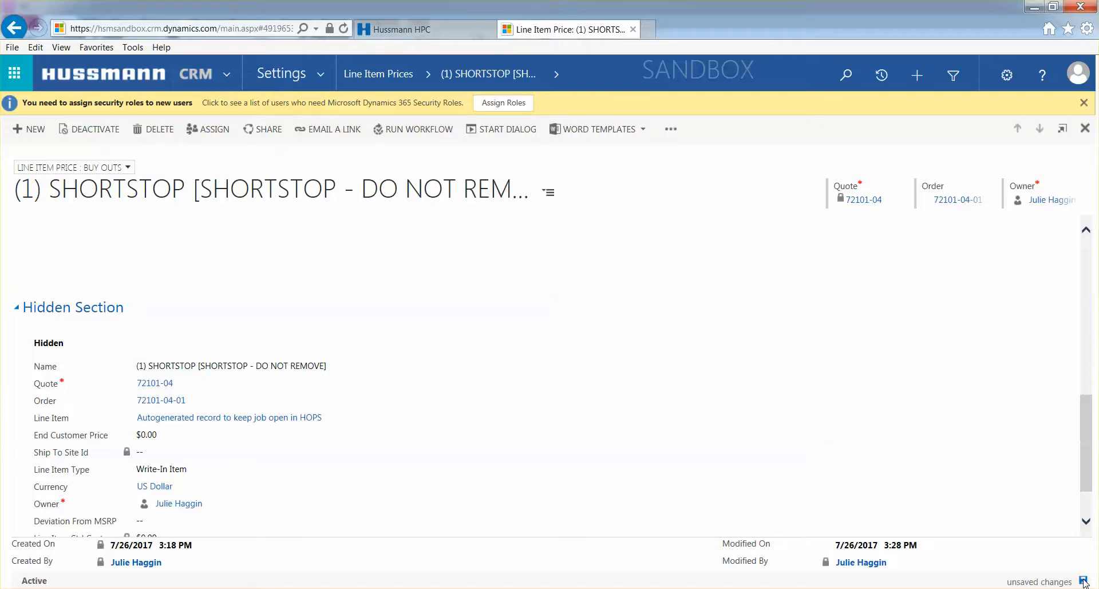
Step: Save the SHORTSTOP line item again, then close it to return to the order
scroll(893, 461, up, 3)
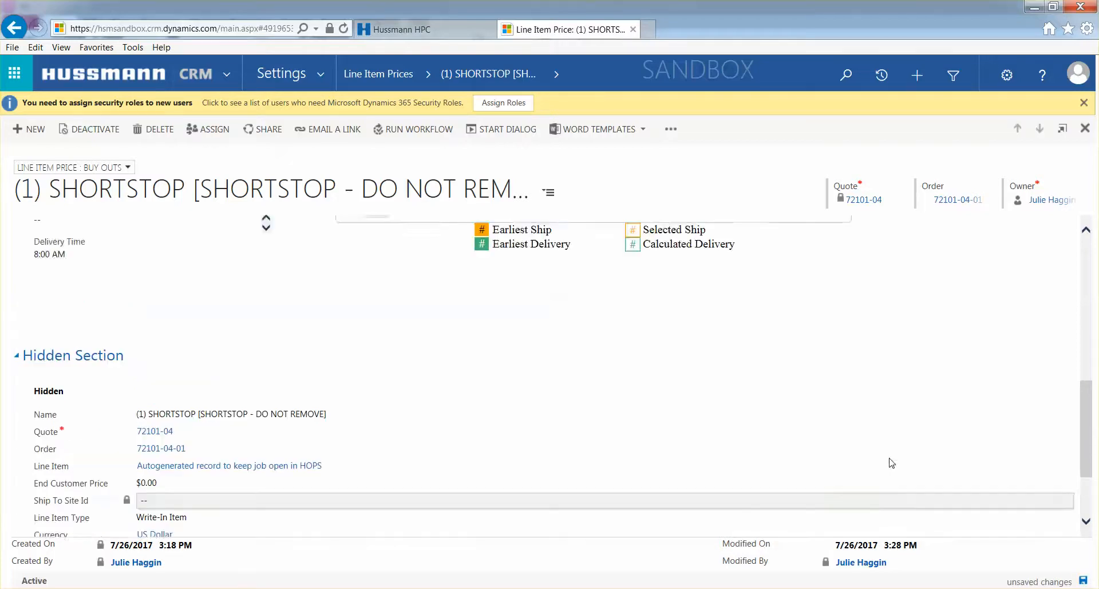
scroll(892, 461, down, 5)
scroll(893, 453, up, 7)
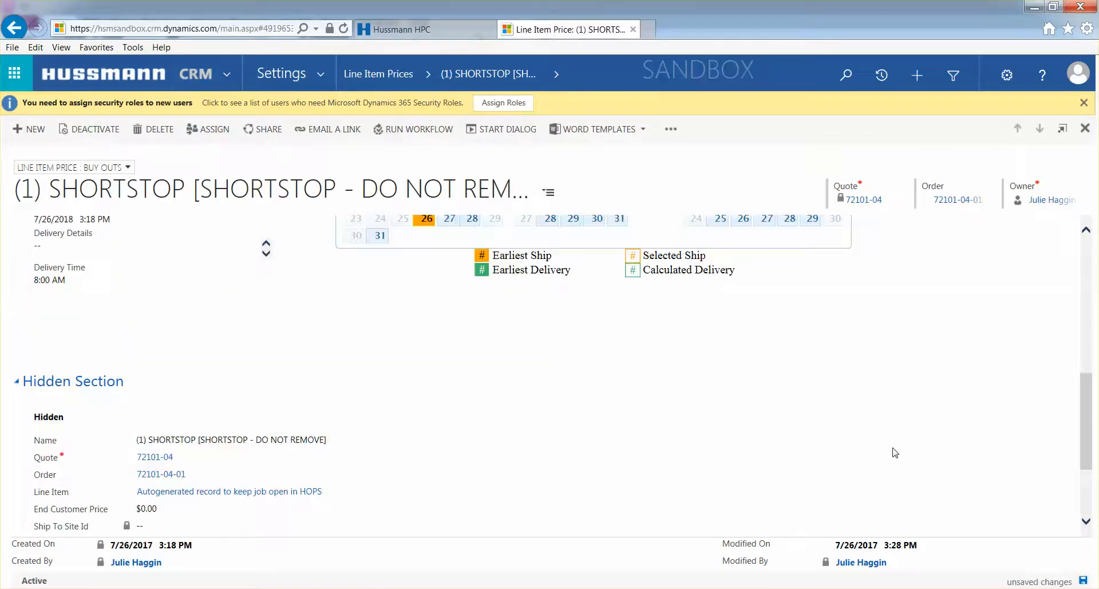
scroll(895, 453, up, 5)
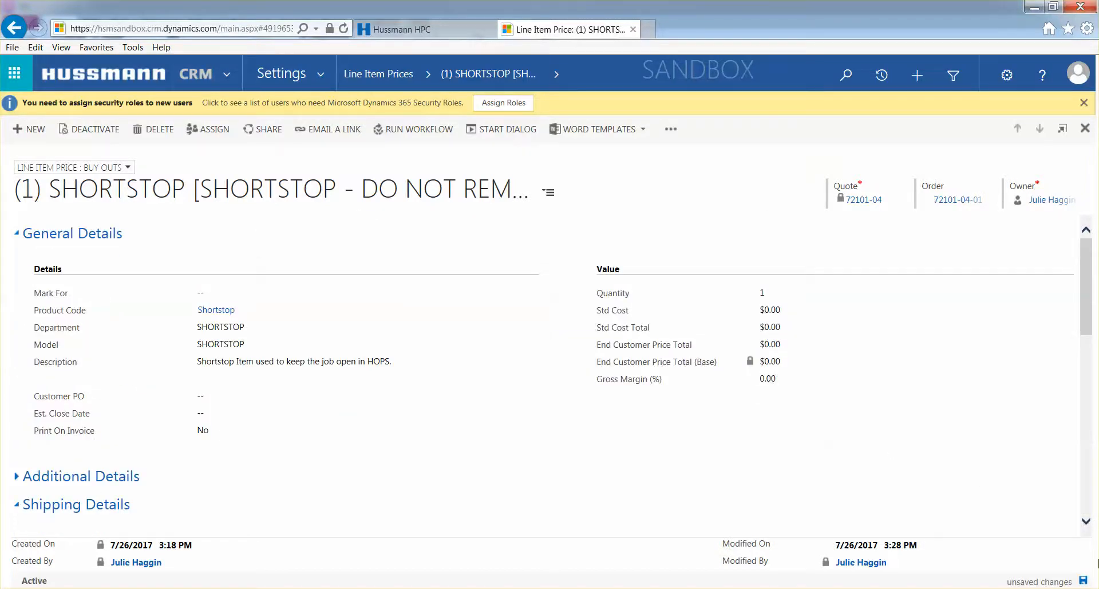
click(1083, 580)
scroll(588, 430, down, 7)
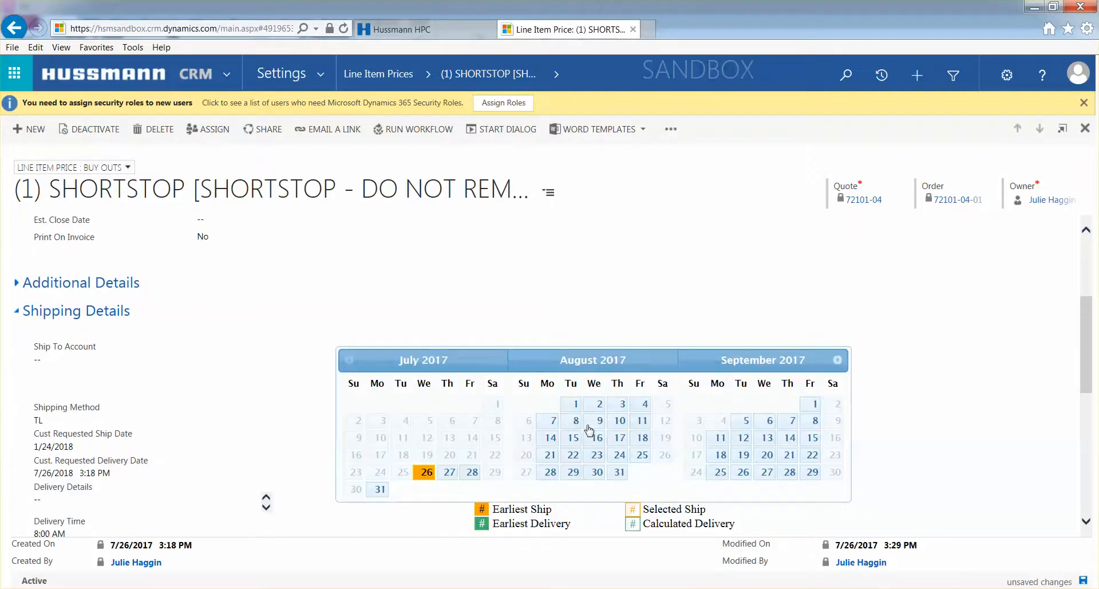
scroll(590, 430, down, 5)
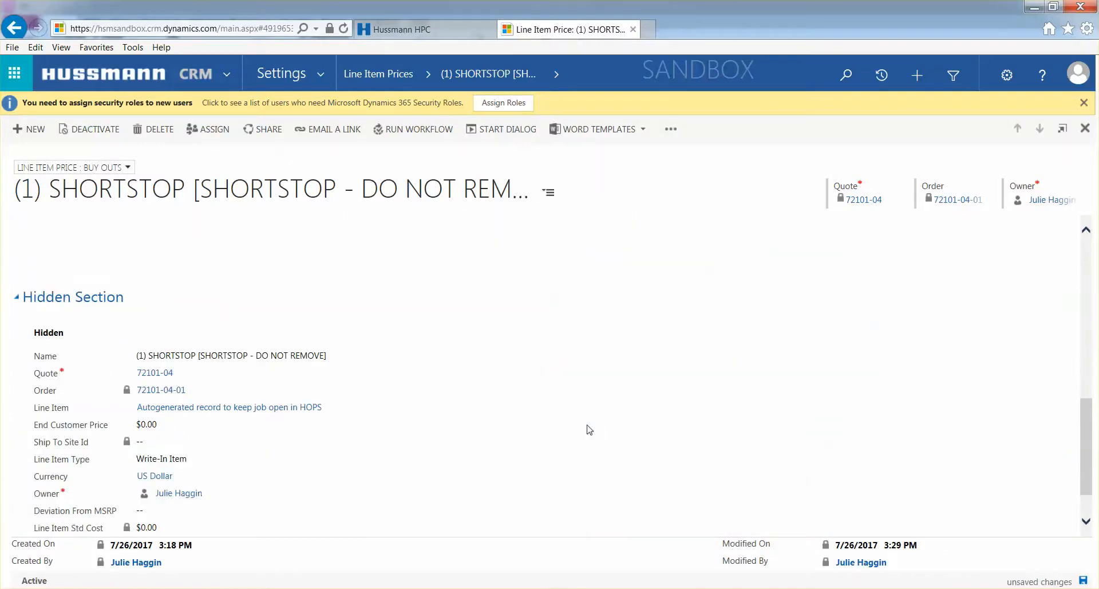
scroll(590, 430, up, 12)
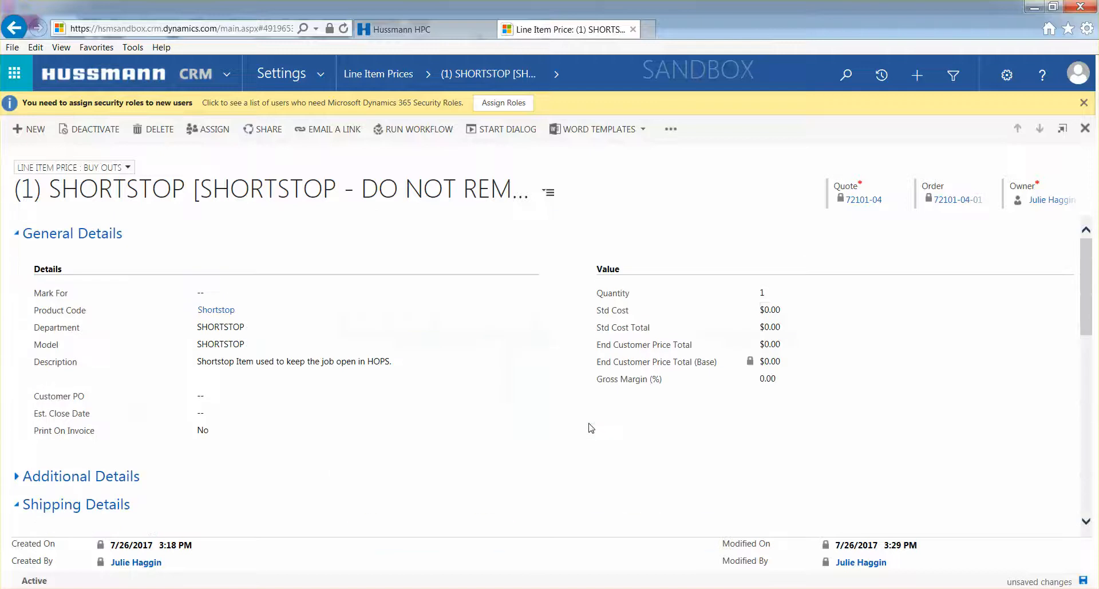
click(1085, 128)
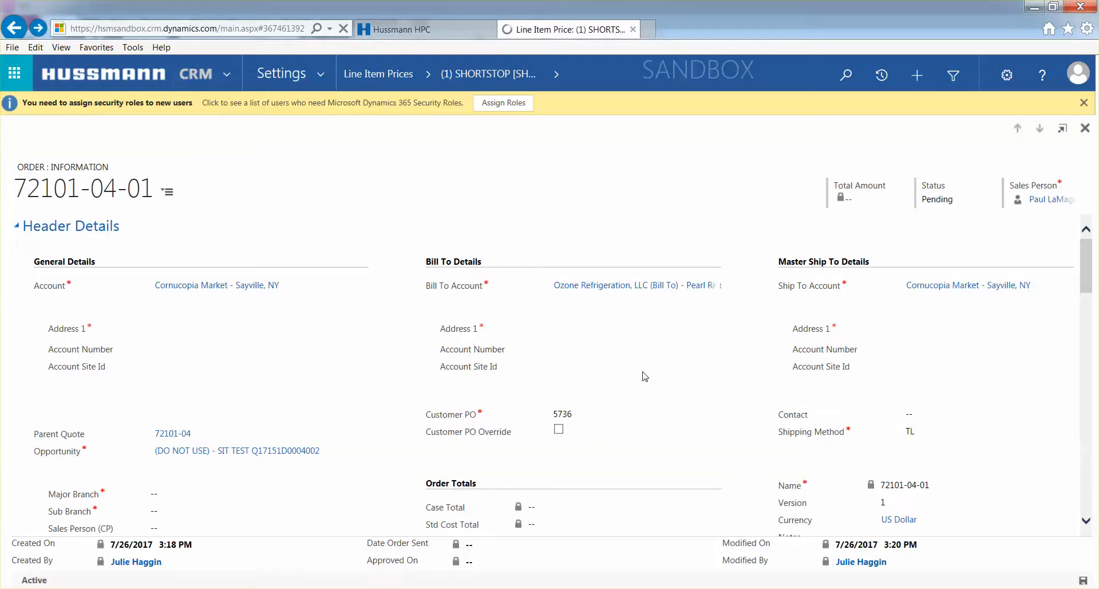
Step: Review the requested dates, delivery times and remaining columns across all pages of the order's Shipping Details
scroll(644, 371, down, 3)
scroll(645, 373, down, 5)
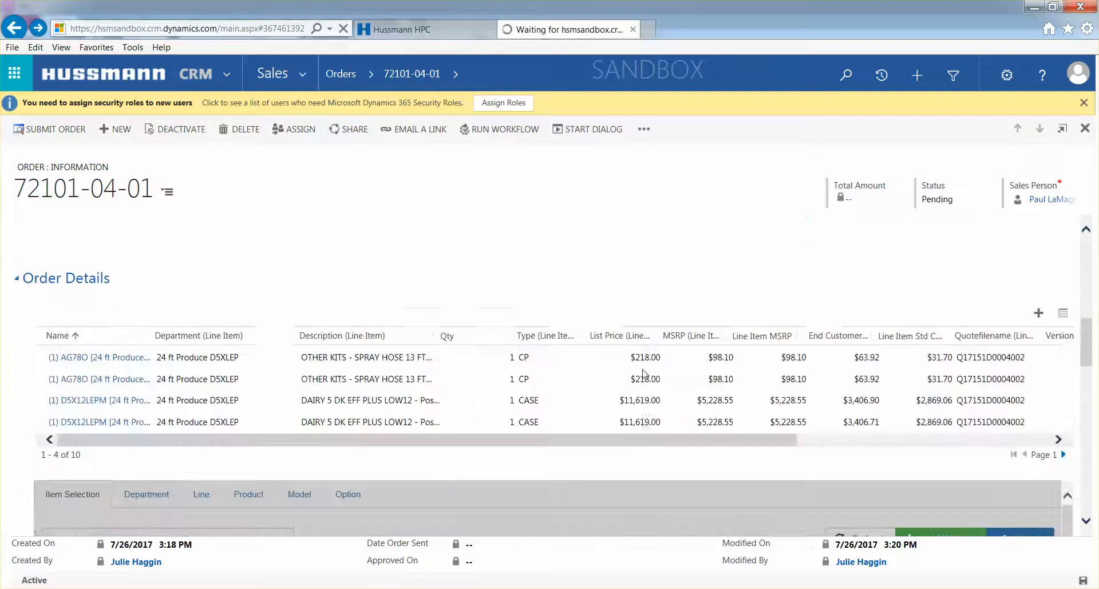
scroll(644, 374, down, 5)
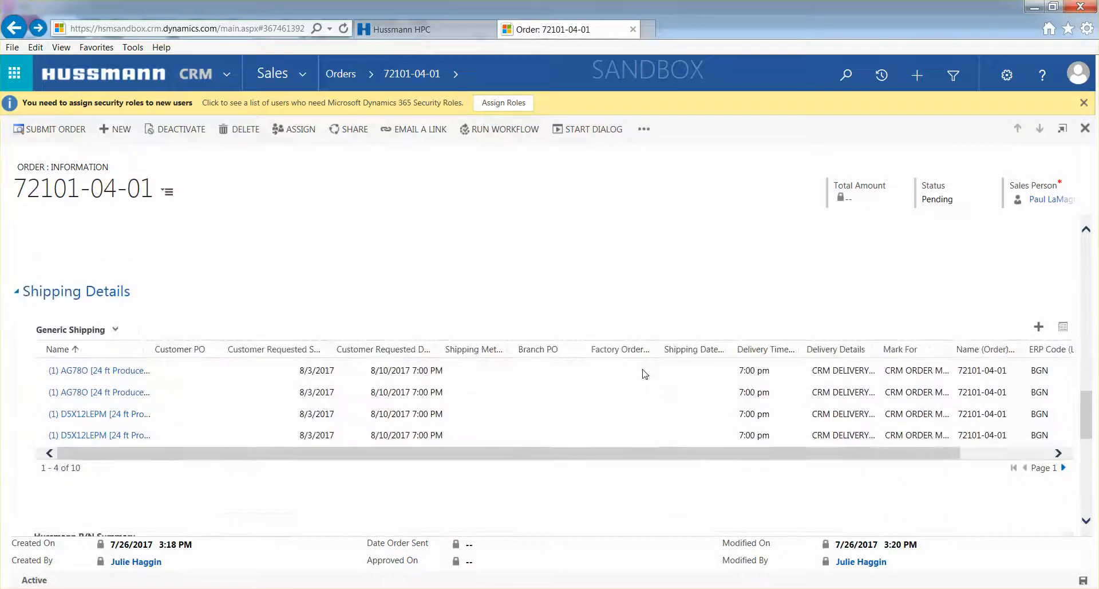
click(1063, 467)
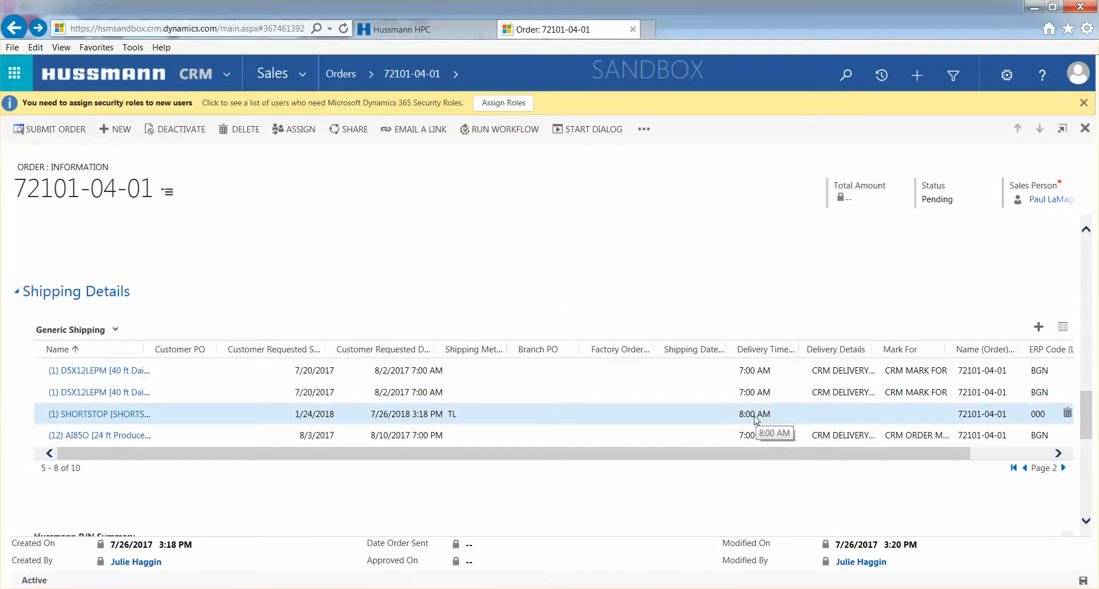
click(1063, 468)
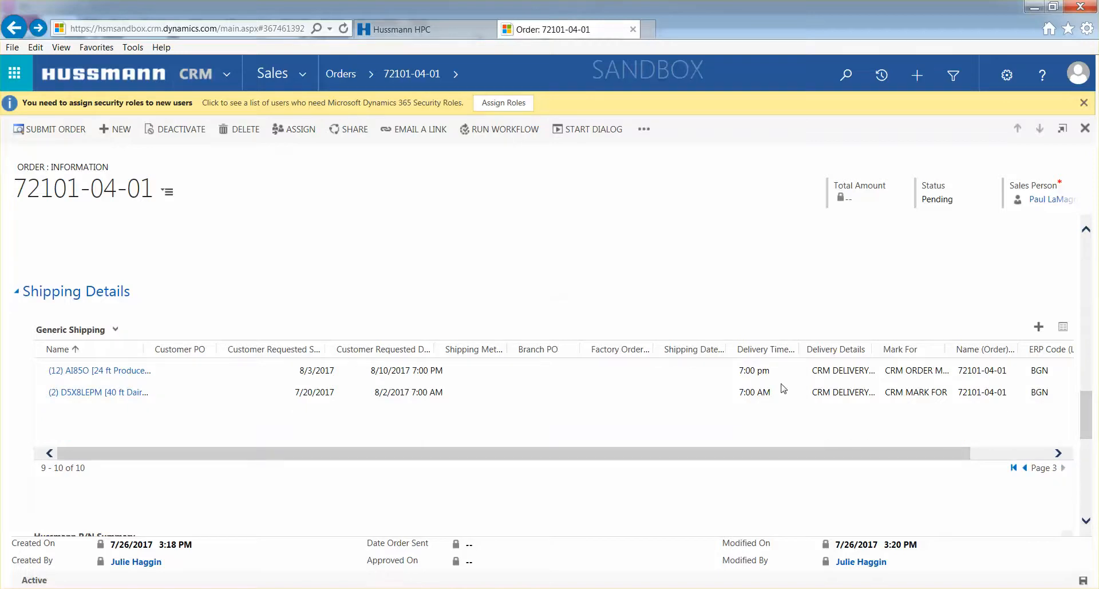
click(1025, 468)
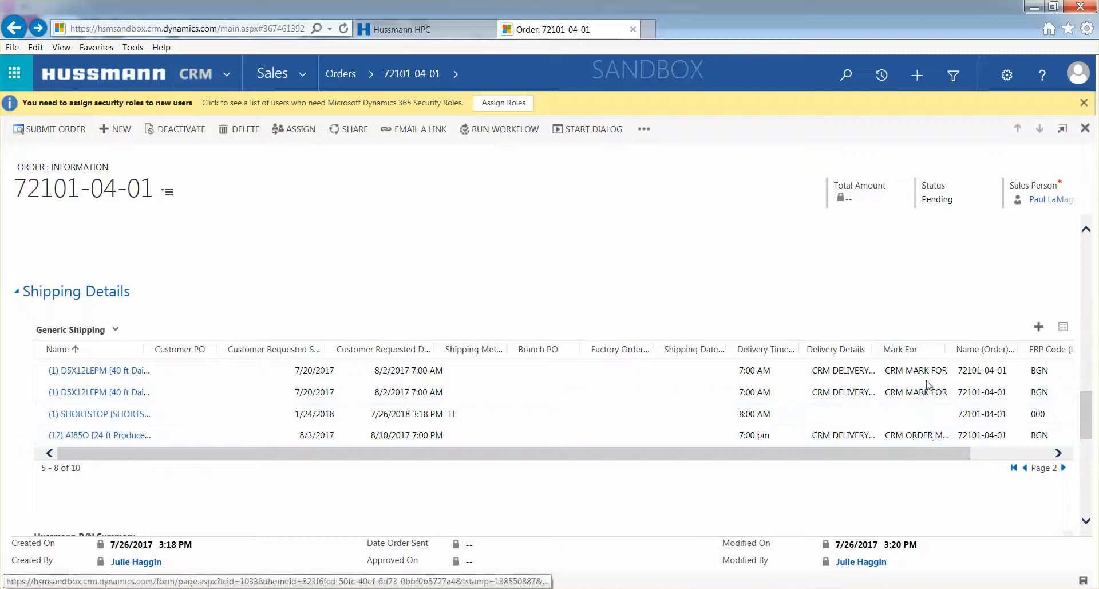
drag(937, 454, 1018, 455)
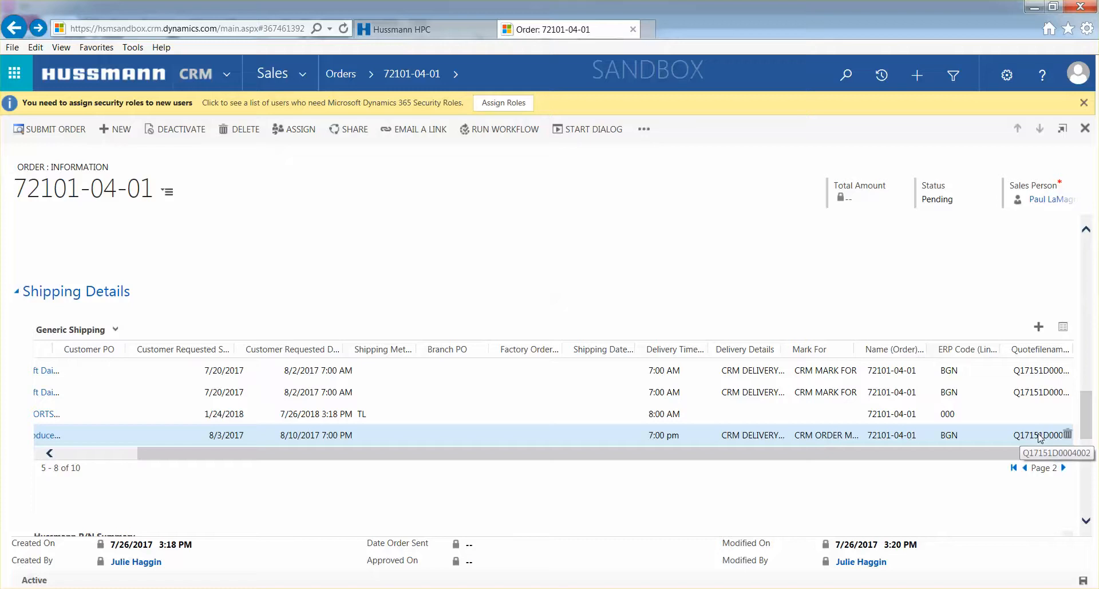
drag(751, 448, 469, 473)
Step: Submit the order and acknowledge the submission message
scroll(438, 297, up, 6)
scroll(436, 295, up, 3)
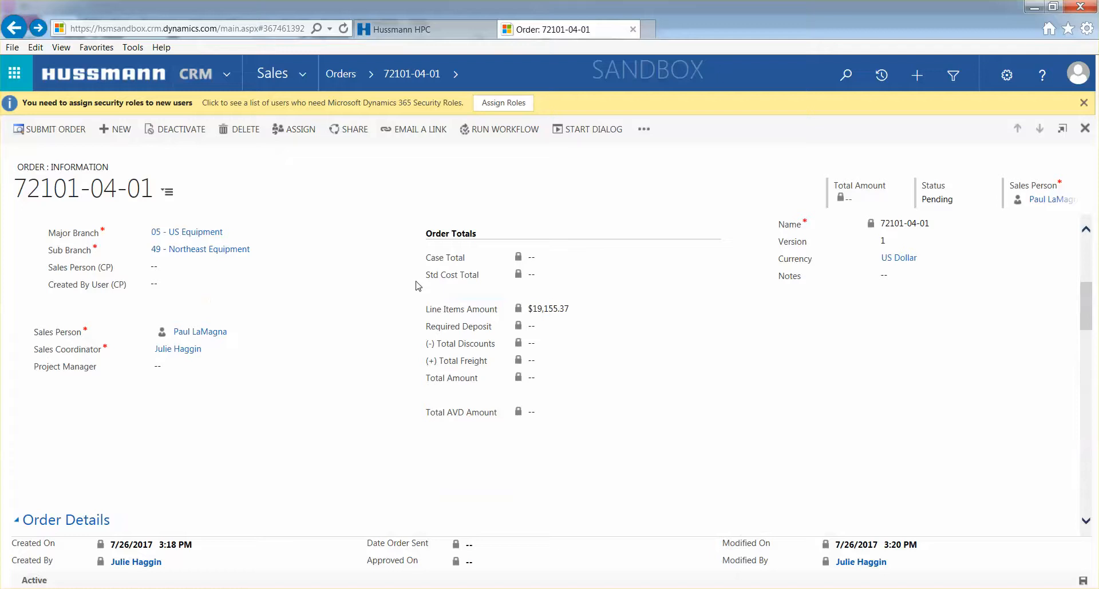
click(44, 133)
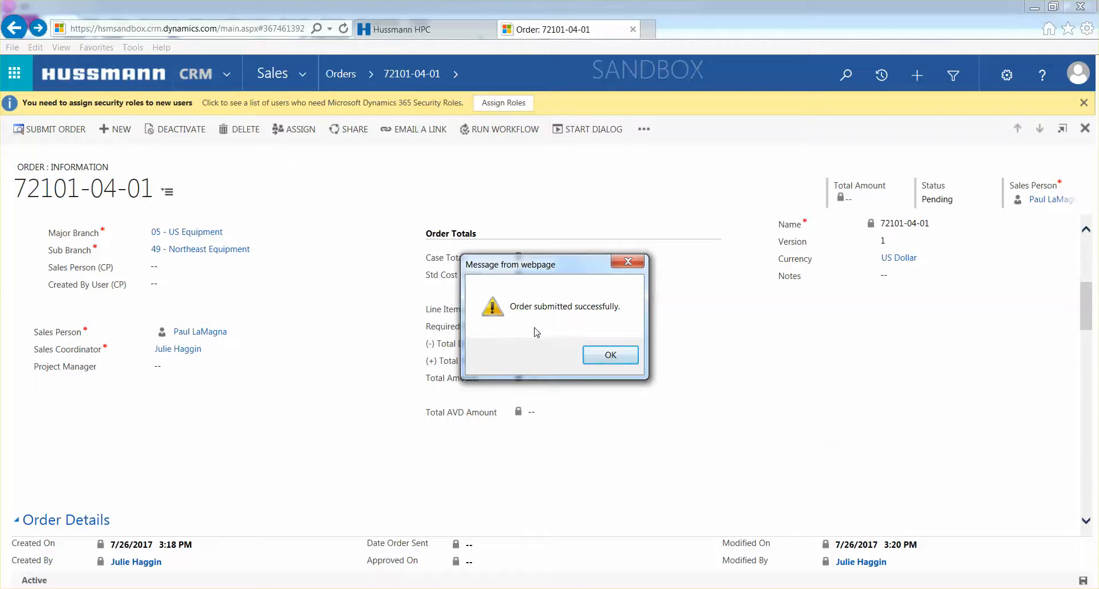
click(611, 356)
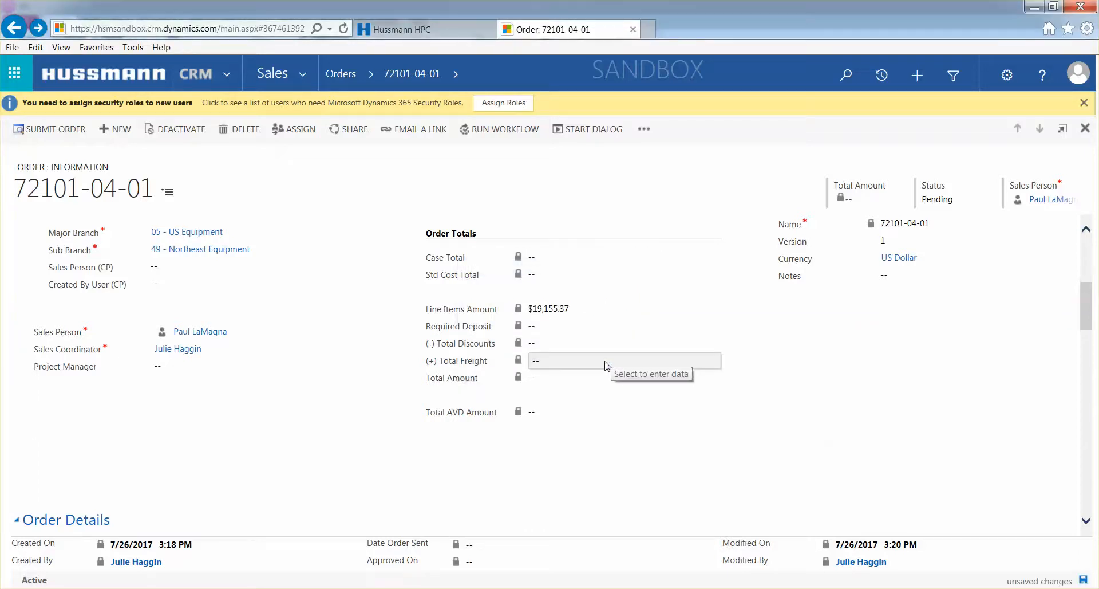
Step: Expand the Web Service Info section of the submitted order to show the XML To Hops content
scroll(341, 372, down, 10)
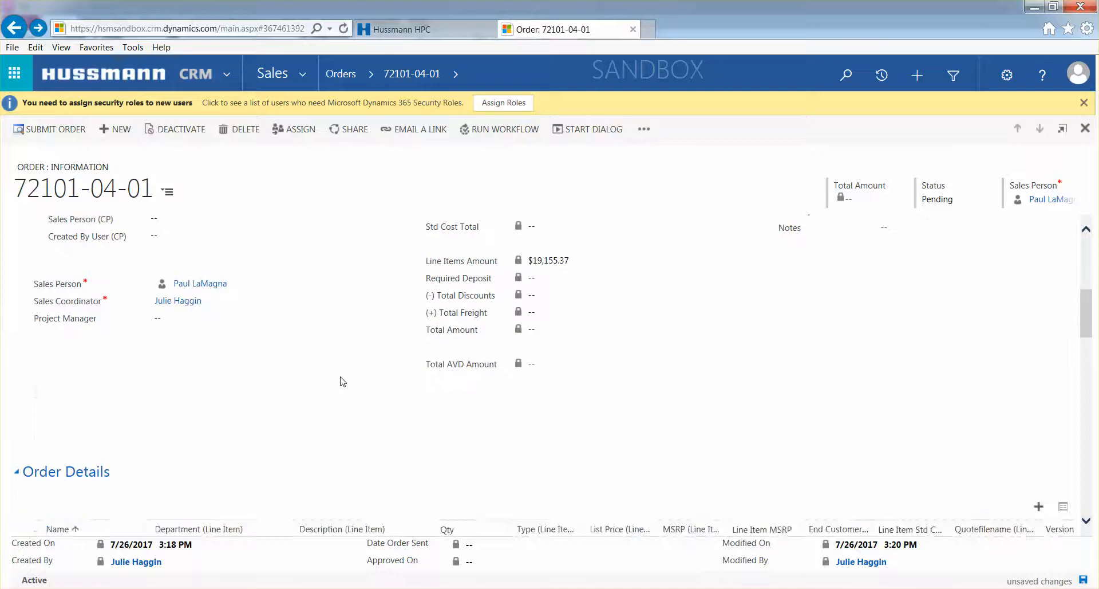
scroll(342, 381, down, 10)
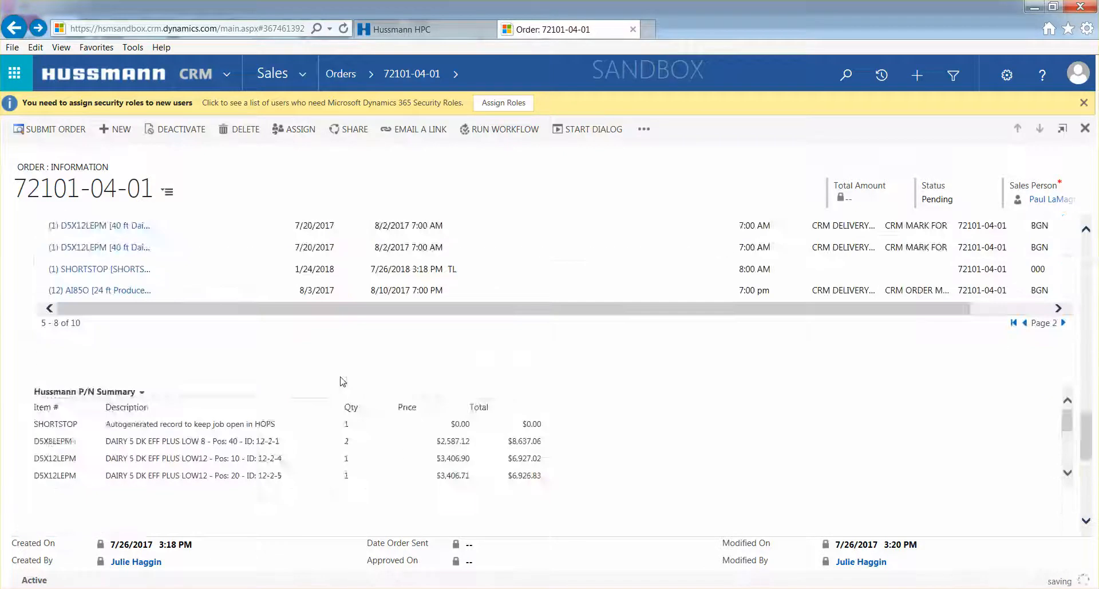
scroll(341, 378, down, 5)
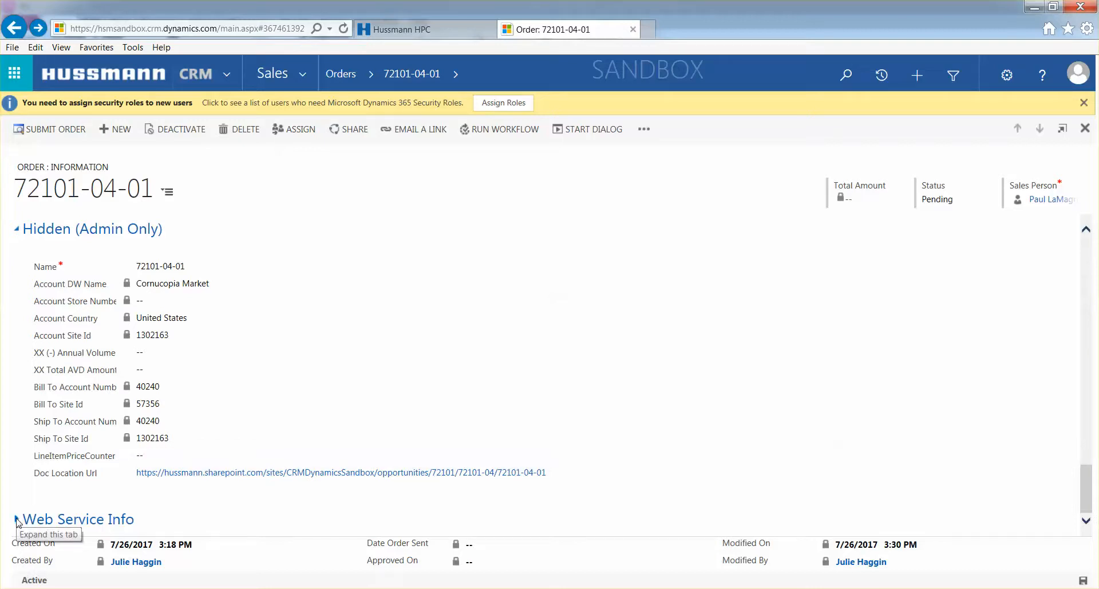
click(16, 518)
scroll(395, 309, down, 3)
scroll(345, 286, down, 2)
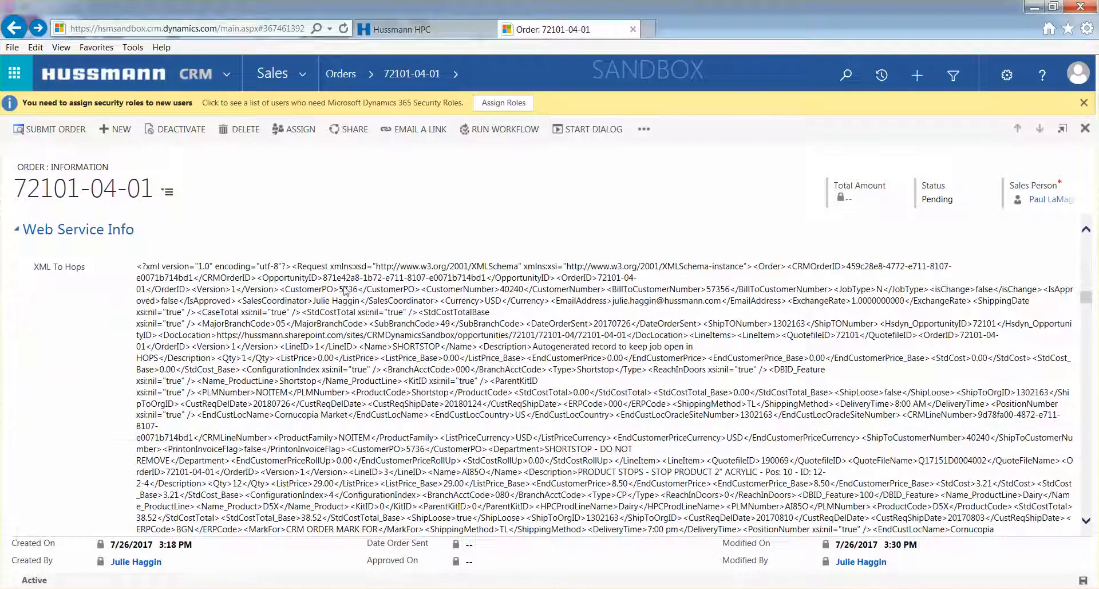
Step: Examine the XML To Hops data through to the hops response, dismissing the Remote Desktop session message on the way
scroll(346, 408, down, 10)
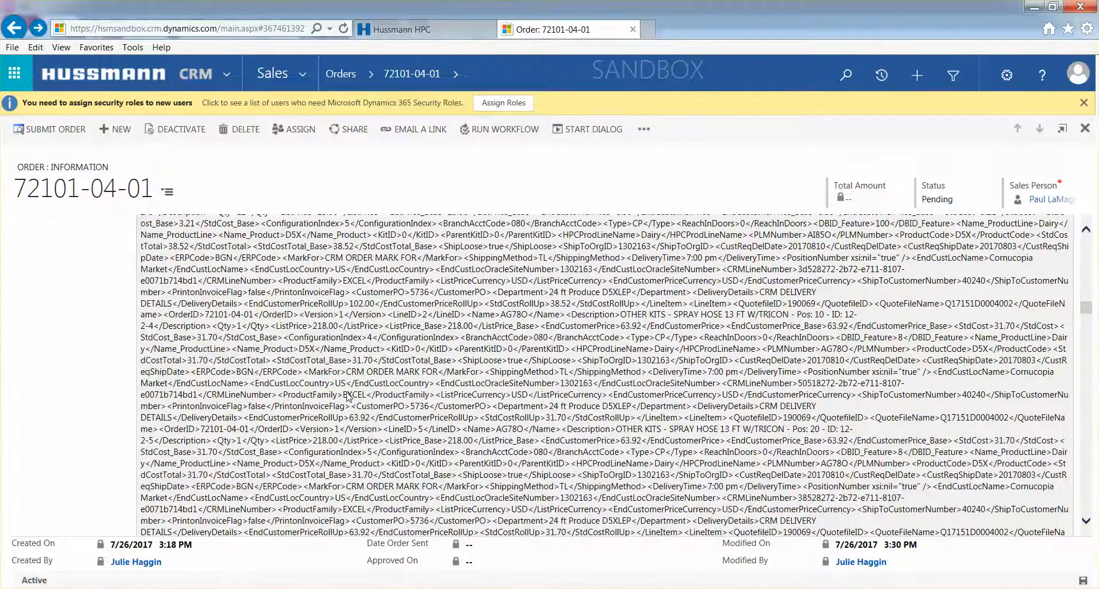
scroll(351, 399, down, 5)
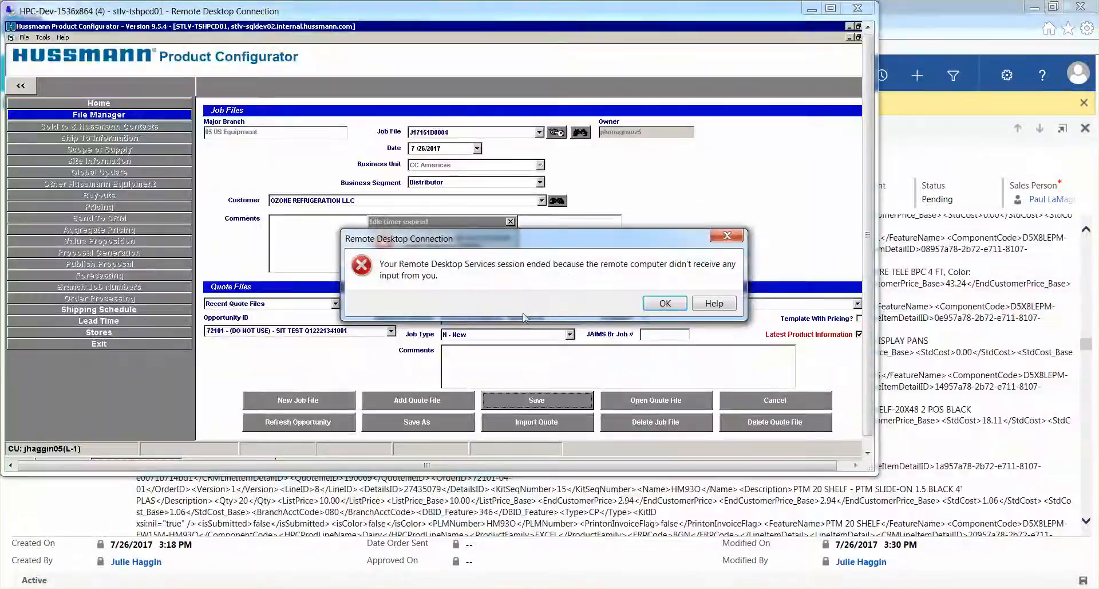
click(664, 303)
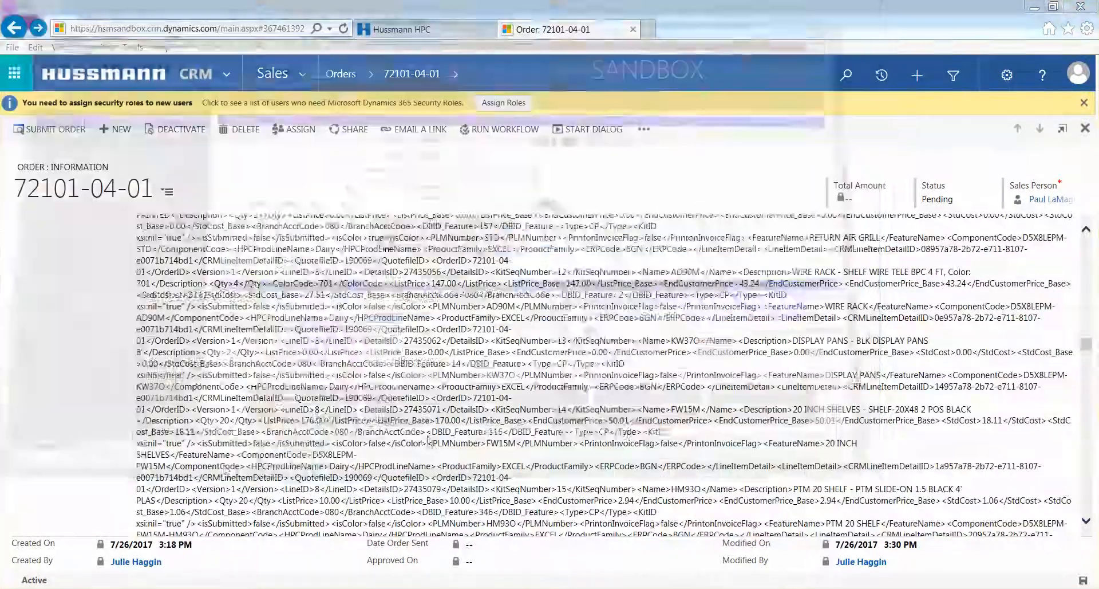
scroll(240, 444, down, 2)
scroll(246, 435, down, 8)
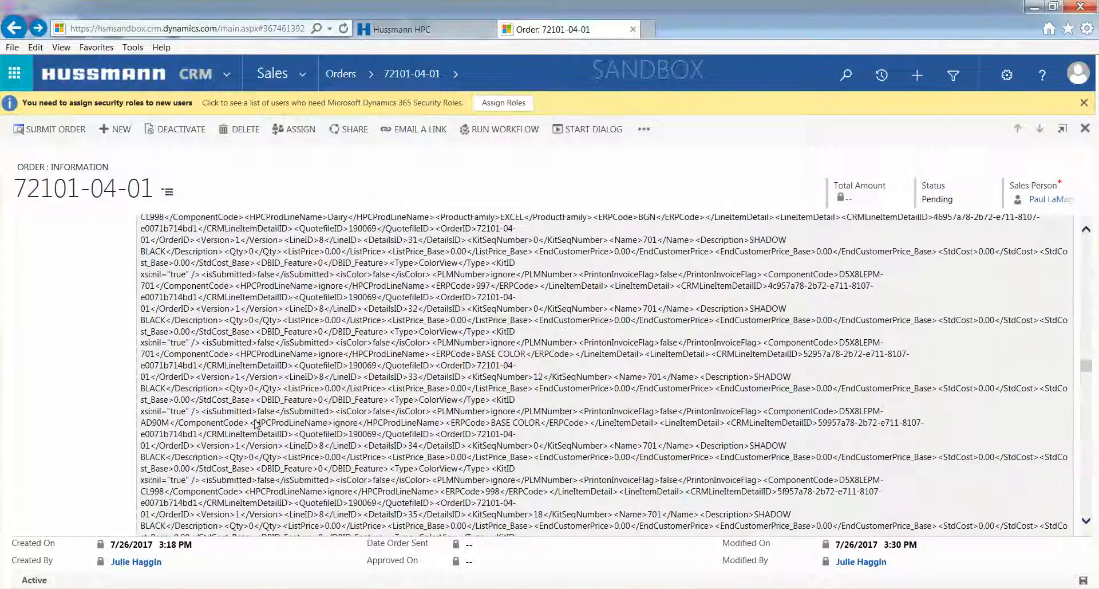
scroll(262, 413, down, 10)
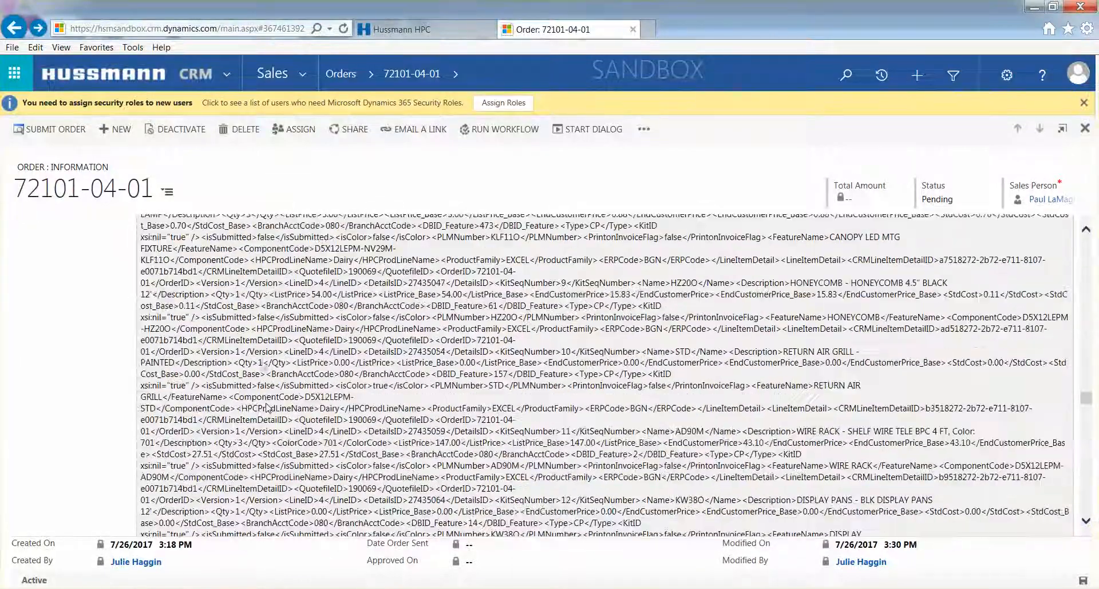
scroll(273, 403, down, 11)
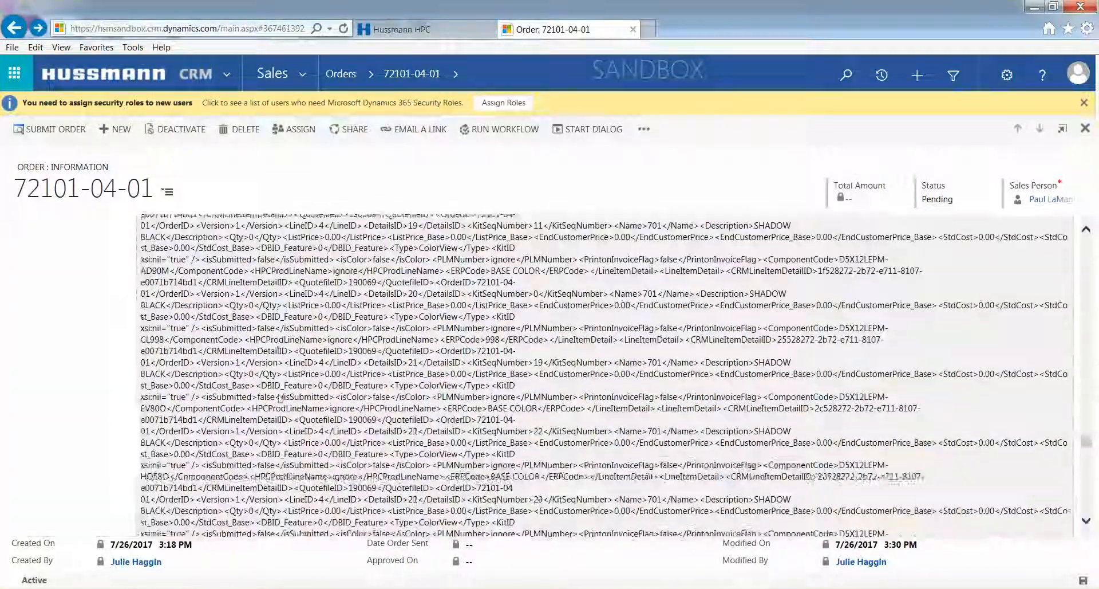
scroll(287, 394, down, 12)
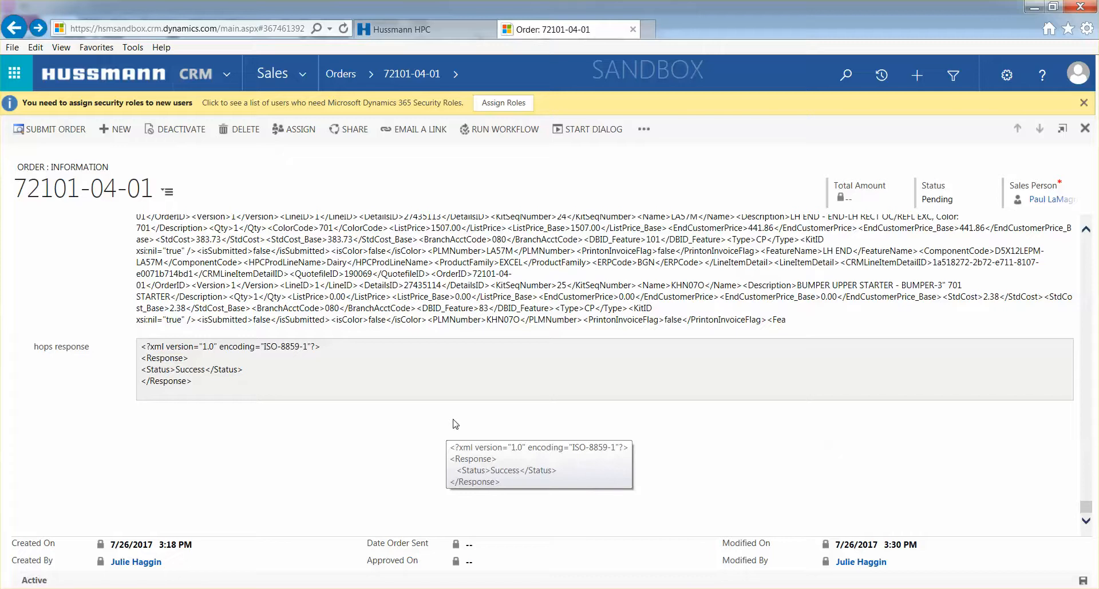
scroll(455, 424, up, 5)
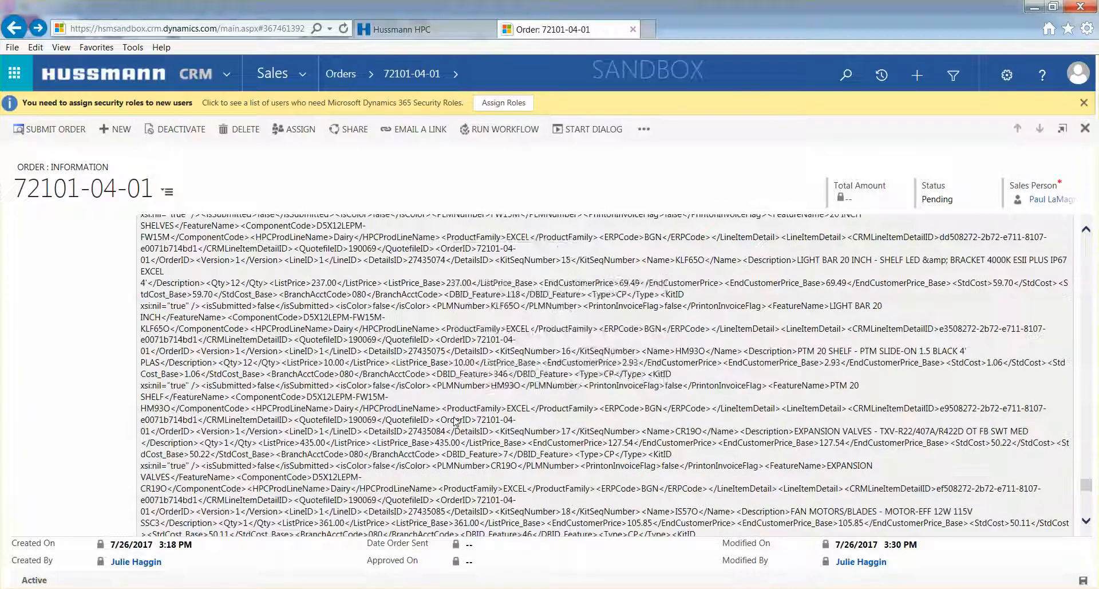